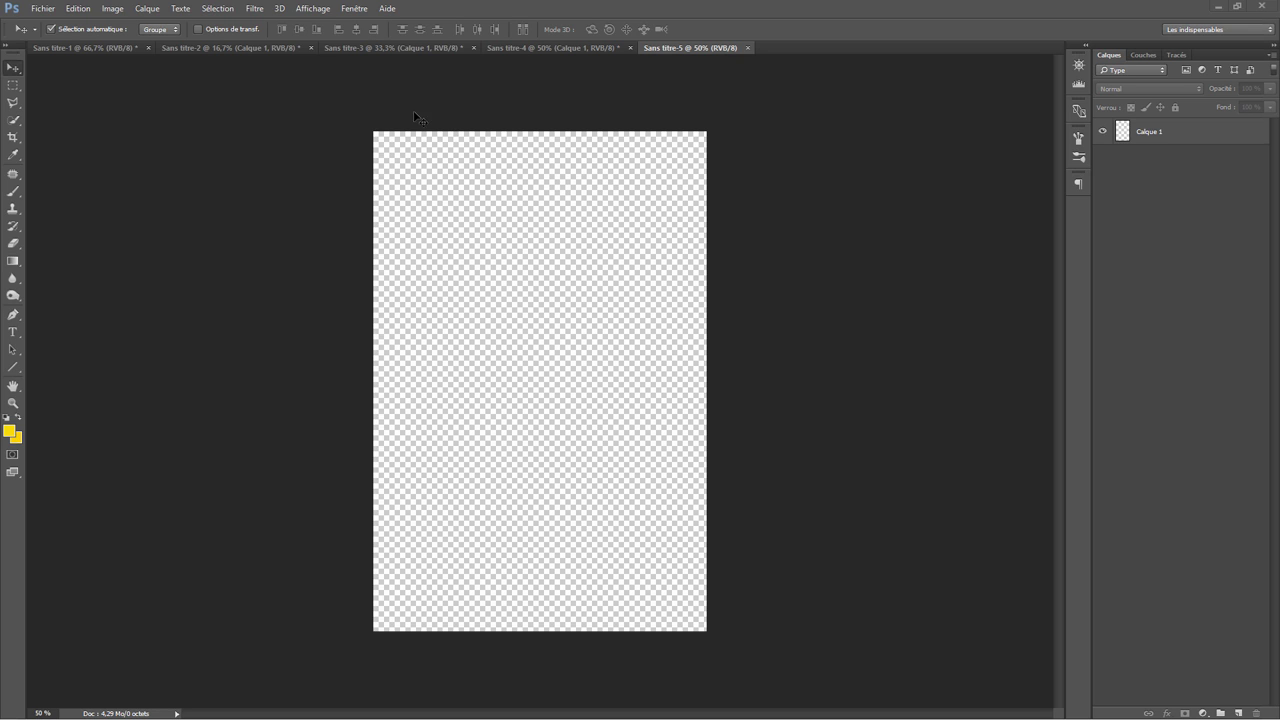
Bring up Sans titre-1, showing the wooden cross with its crown of thorns.
left_click(105, 50)
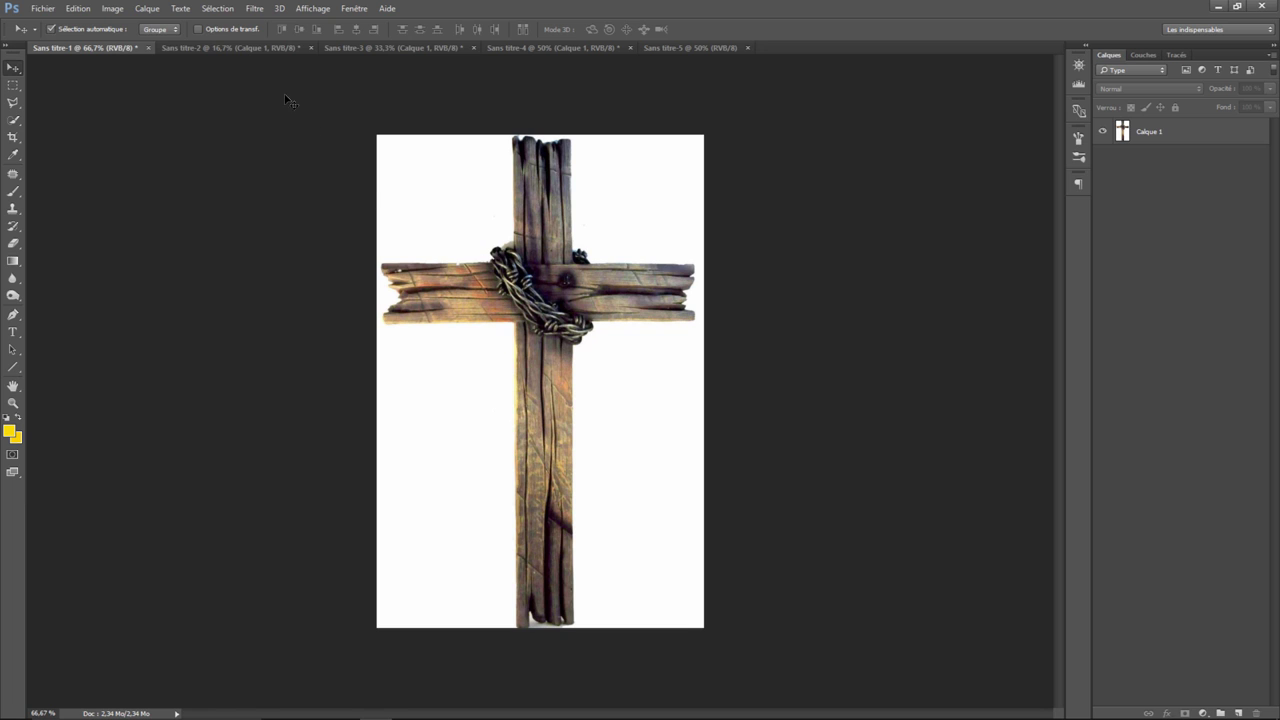
Look over the texture, skull and cartoon-character images, ending on the Sans titre-2 grunge texture.
left_click(257, 47)
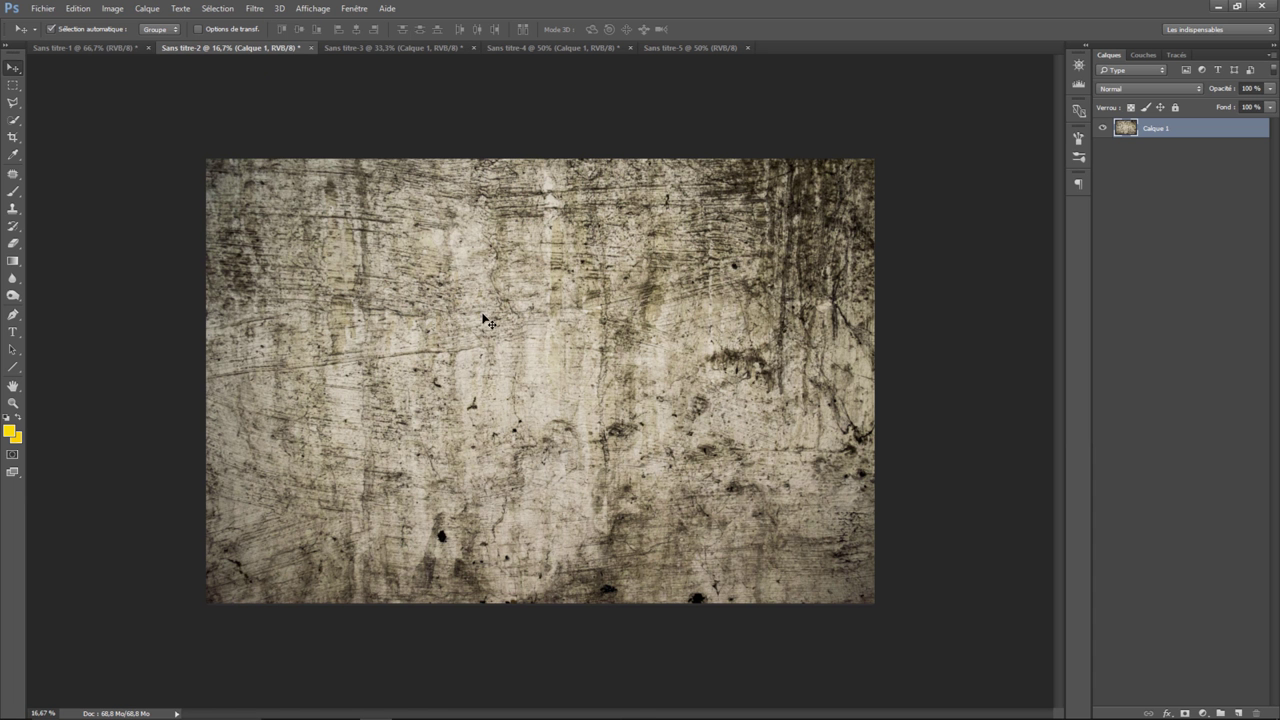
left_click(376, 48)
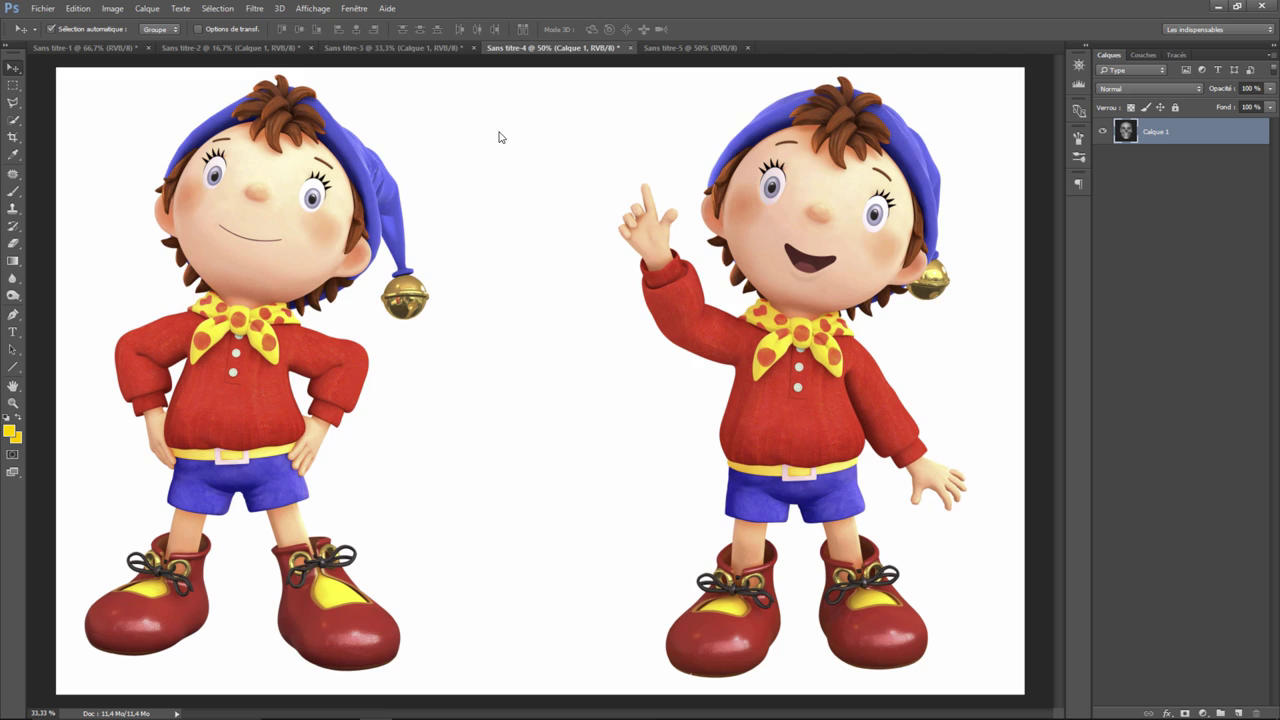
left_click(537, 47)
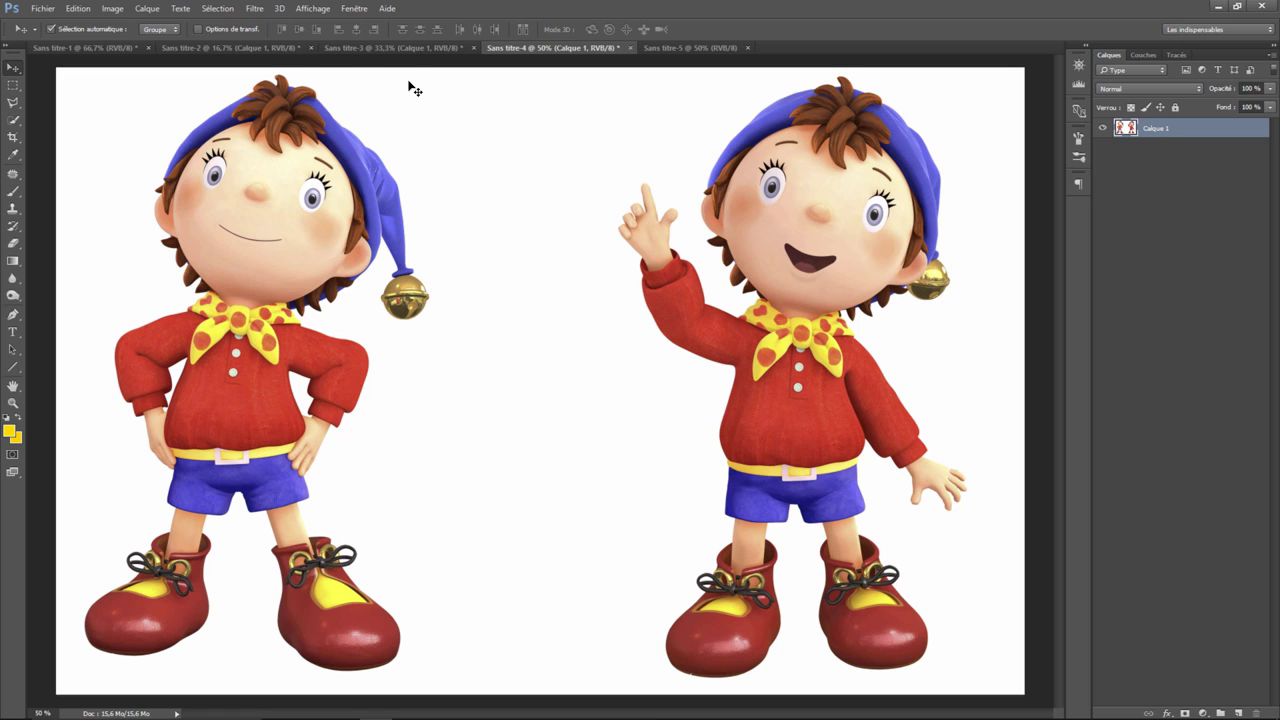
left_click(285, 48)
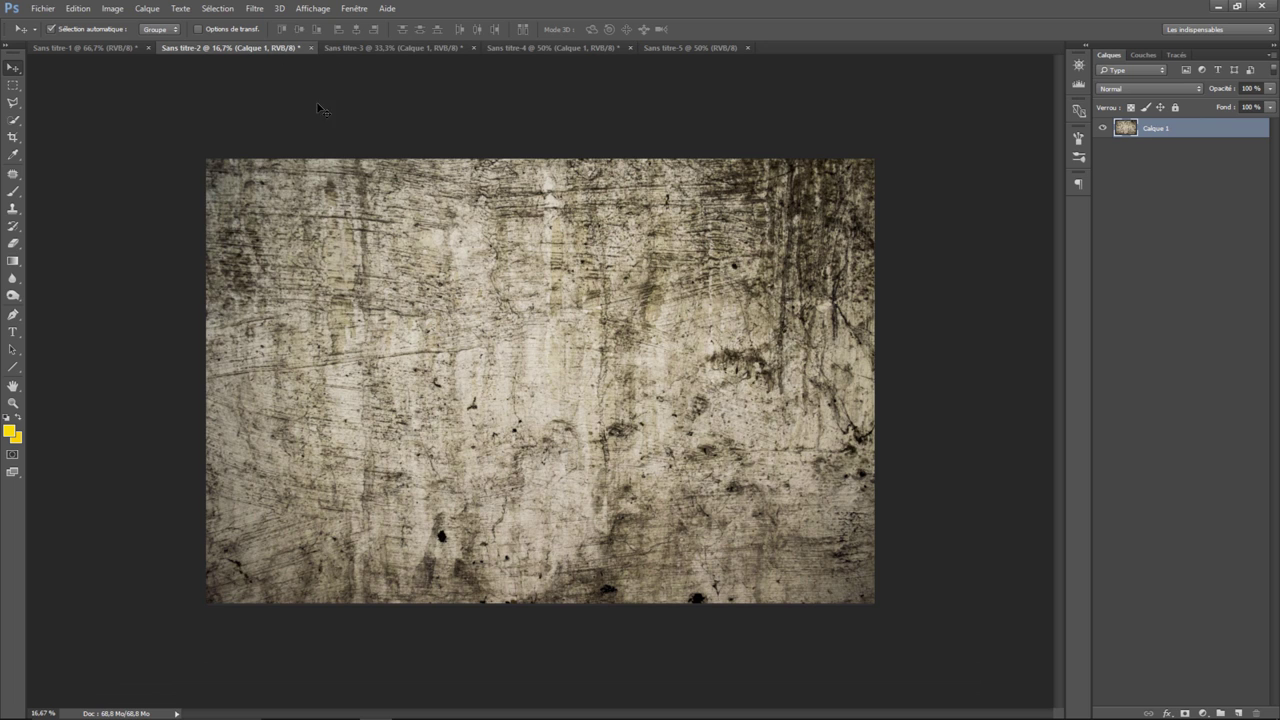
Copy the entire grunge texture and paste it into the empty Sans titre-5 document.
left_click(218, 9)
left_click(230, 23)
left_click(78, 9)
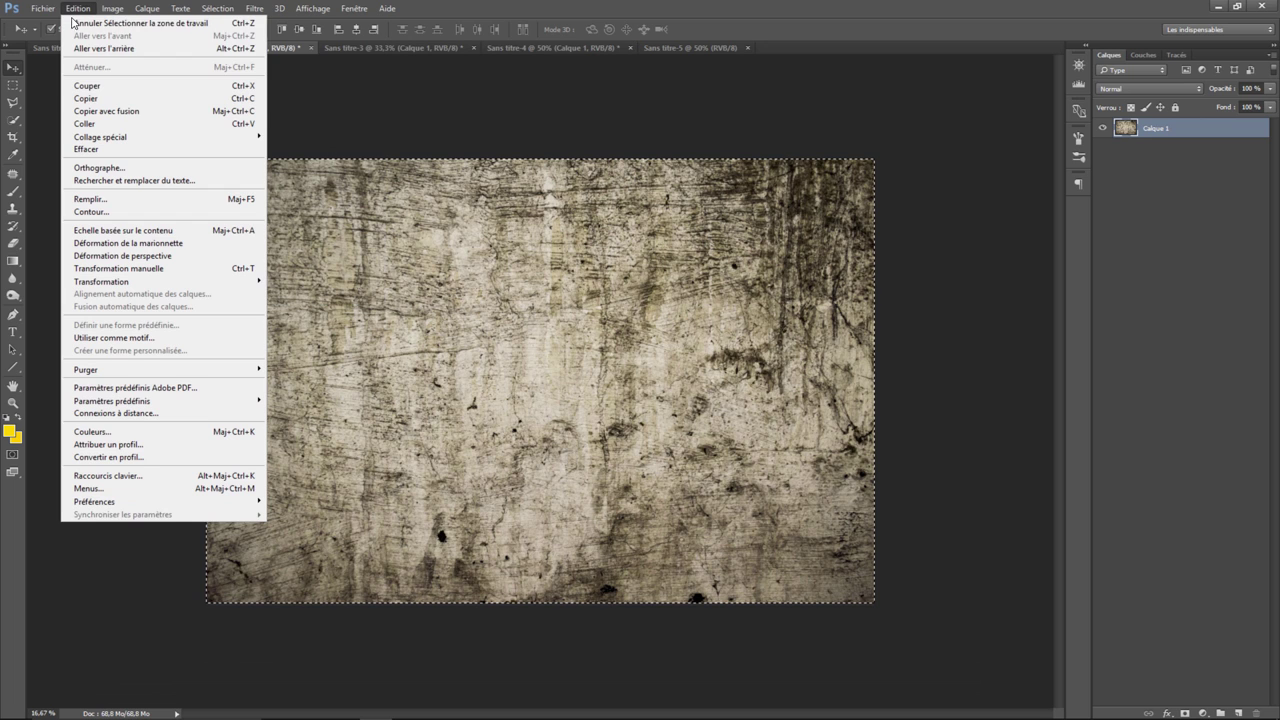
left_click(95, 100)
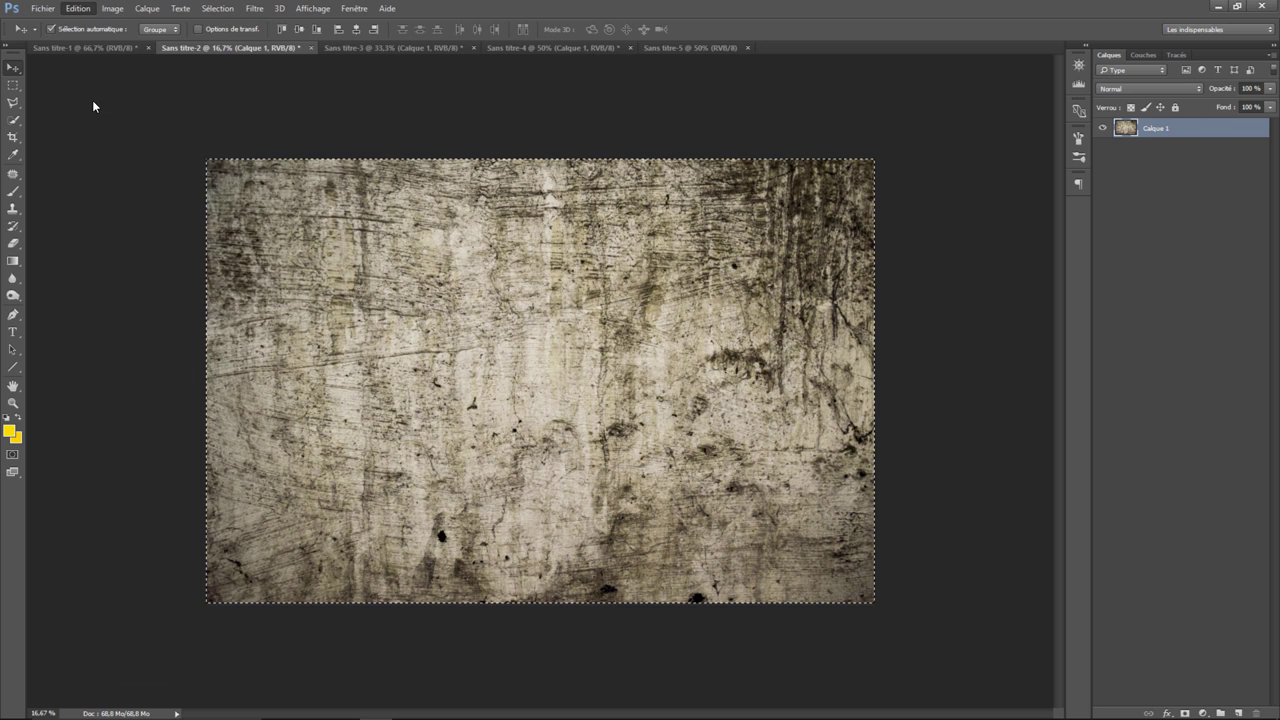
left_click(690, 48)
left_click(78, 9)
mouse_move(100, 137)
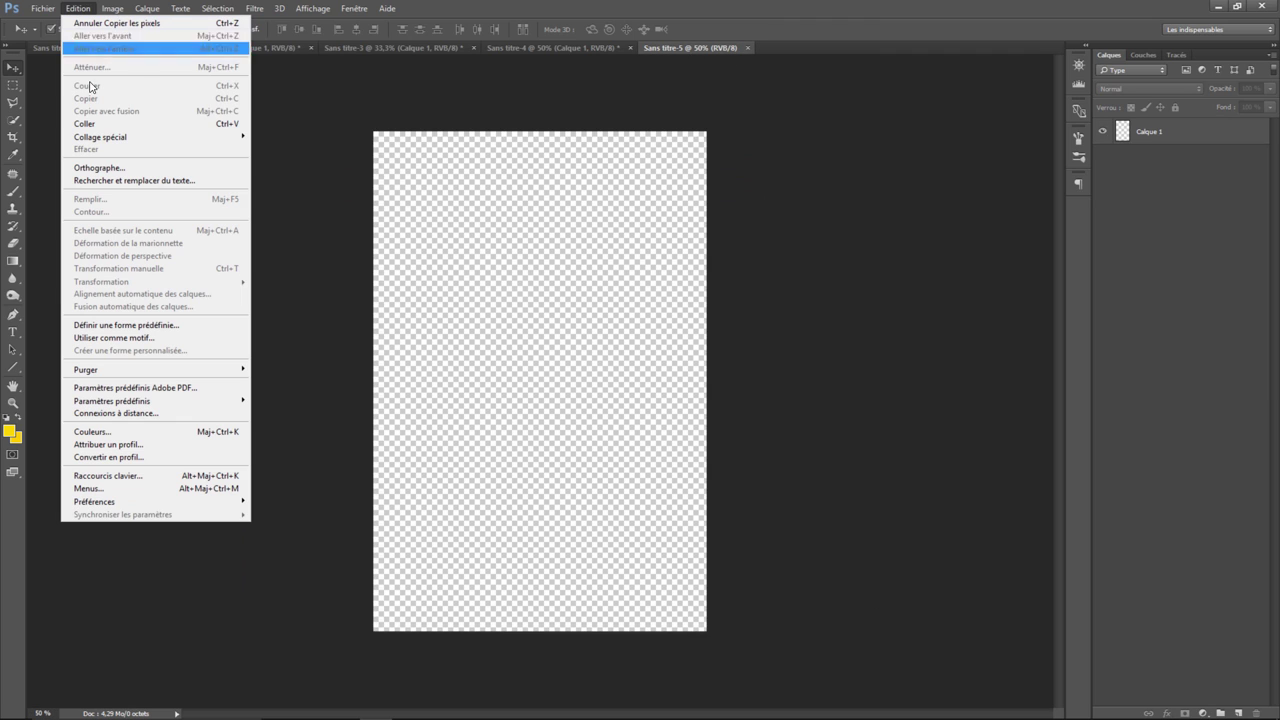
left_click(280, 132)
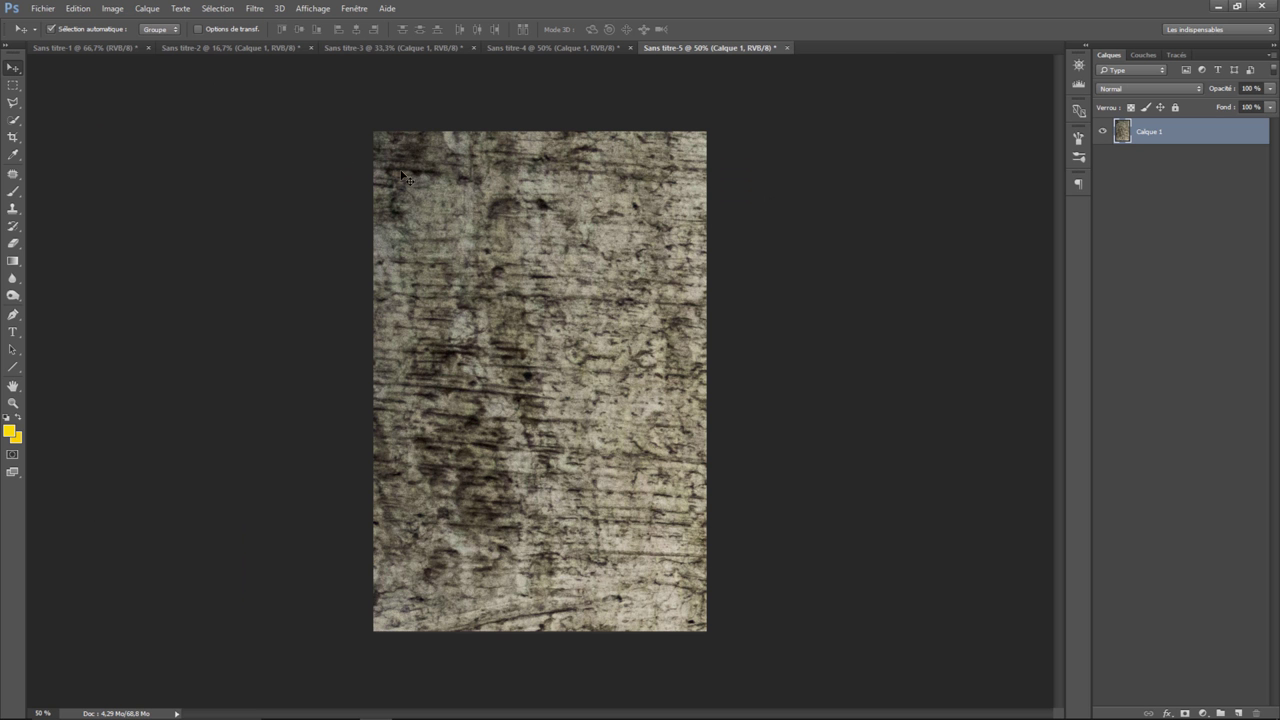
Scale the pasted texture with Transformation manuelle so it fills the whole canvas.
left_click(76, 9)
mouse_move(101, 281)
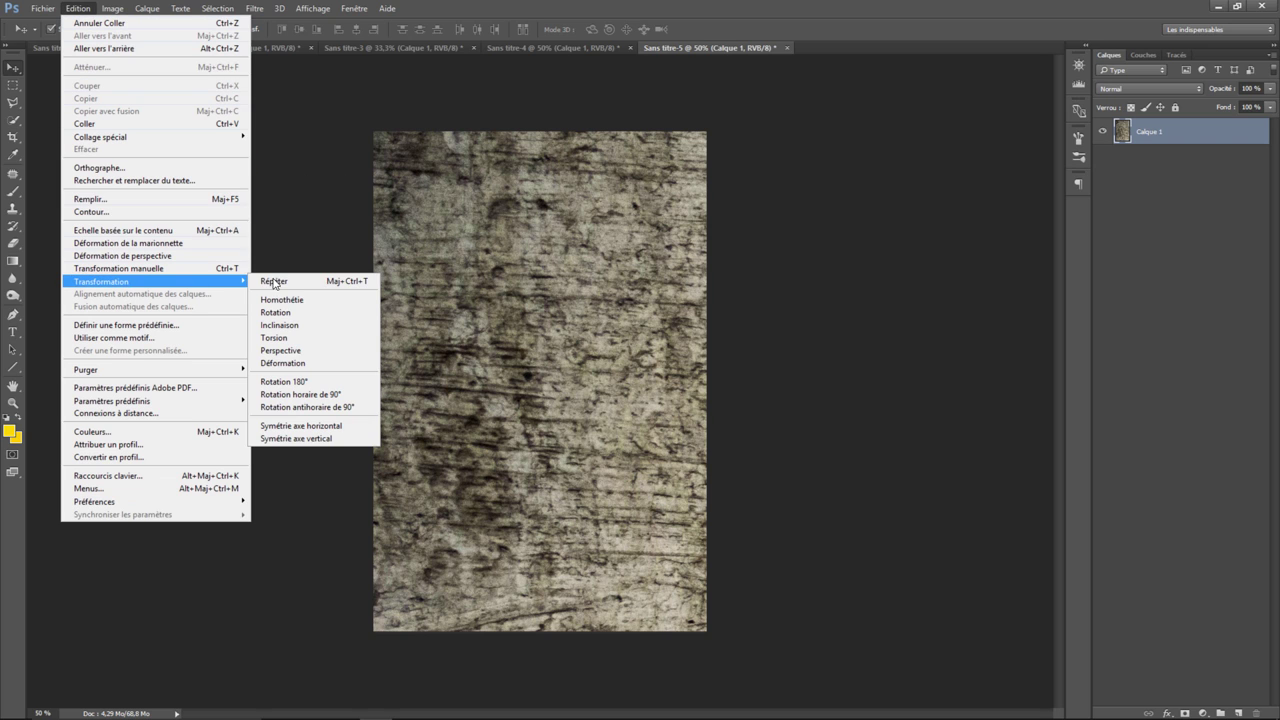
left_click(281, 300)
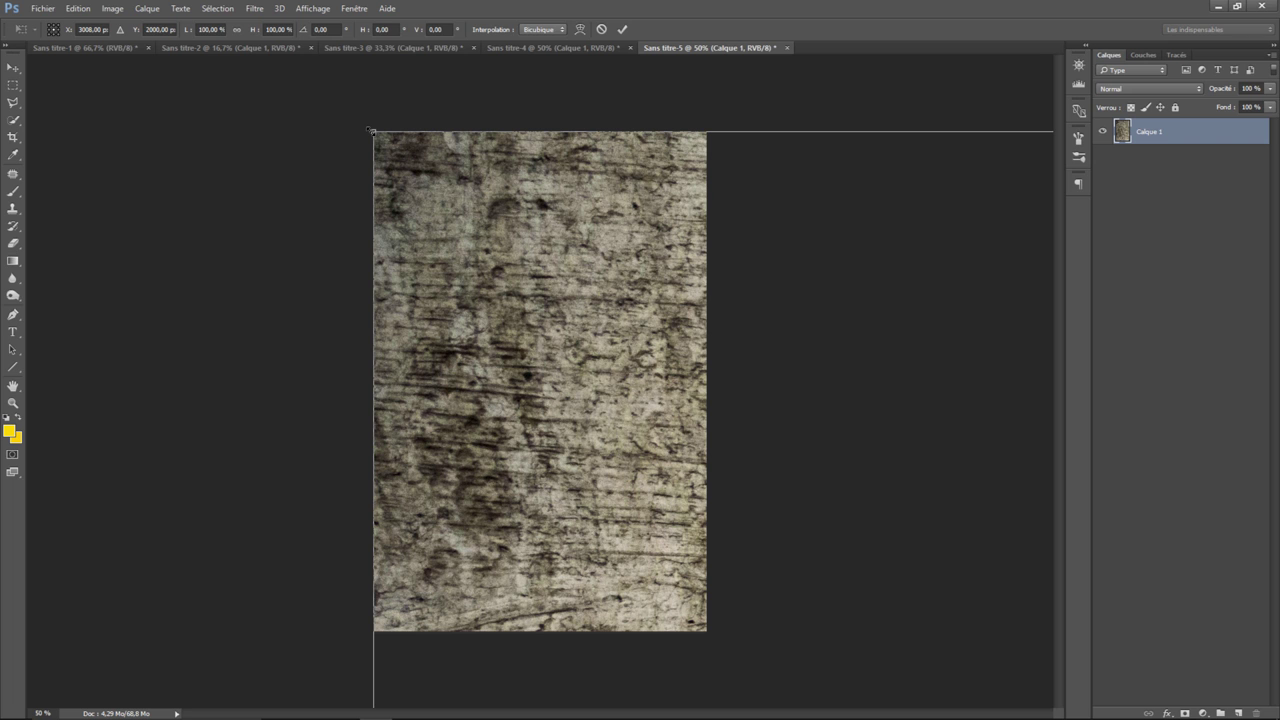
mouse_move(371, 131)
left_mouse_down()
mouse_move(342, 172)
mouse_move(211, 72)
mouse_move(487, 178)
mouse_move(408, 160)
mouse_move(491, 215)
mouse_move(461, 203)
left_mouse_up()
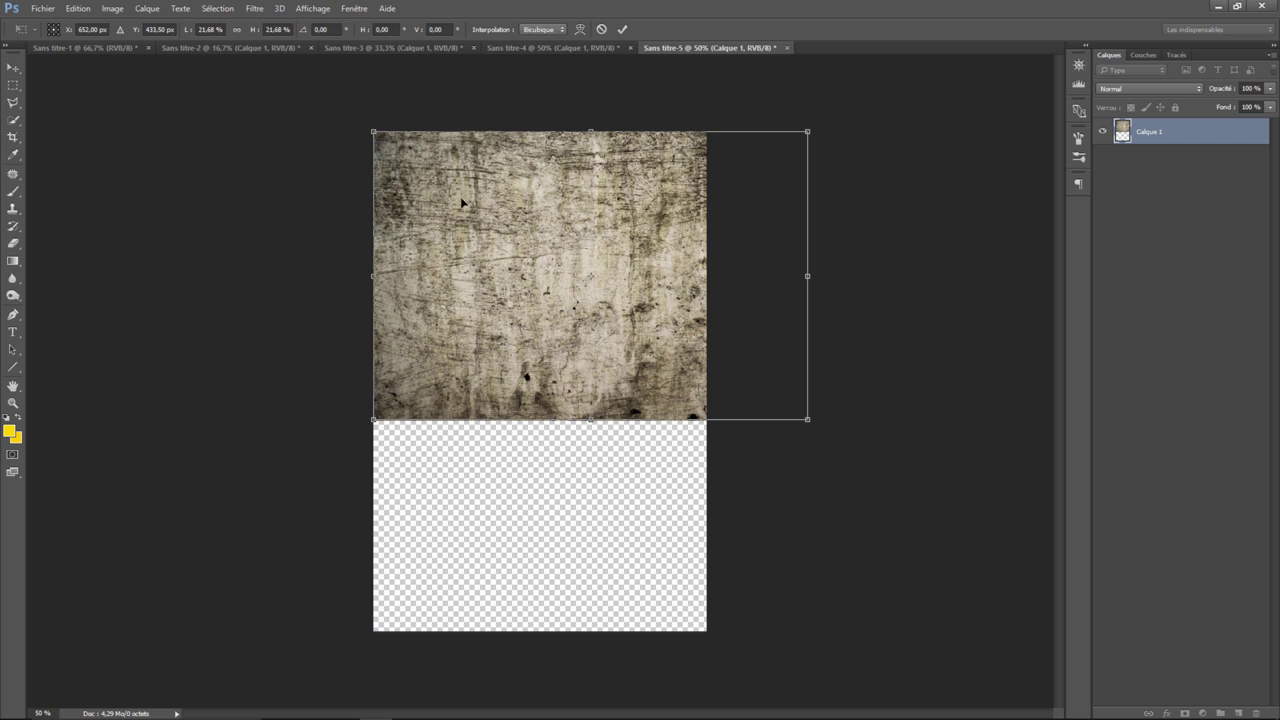
left_click_drag(807, 420, 707, 631)
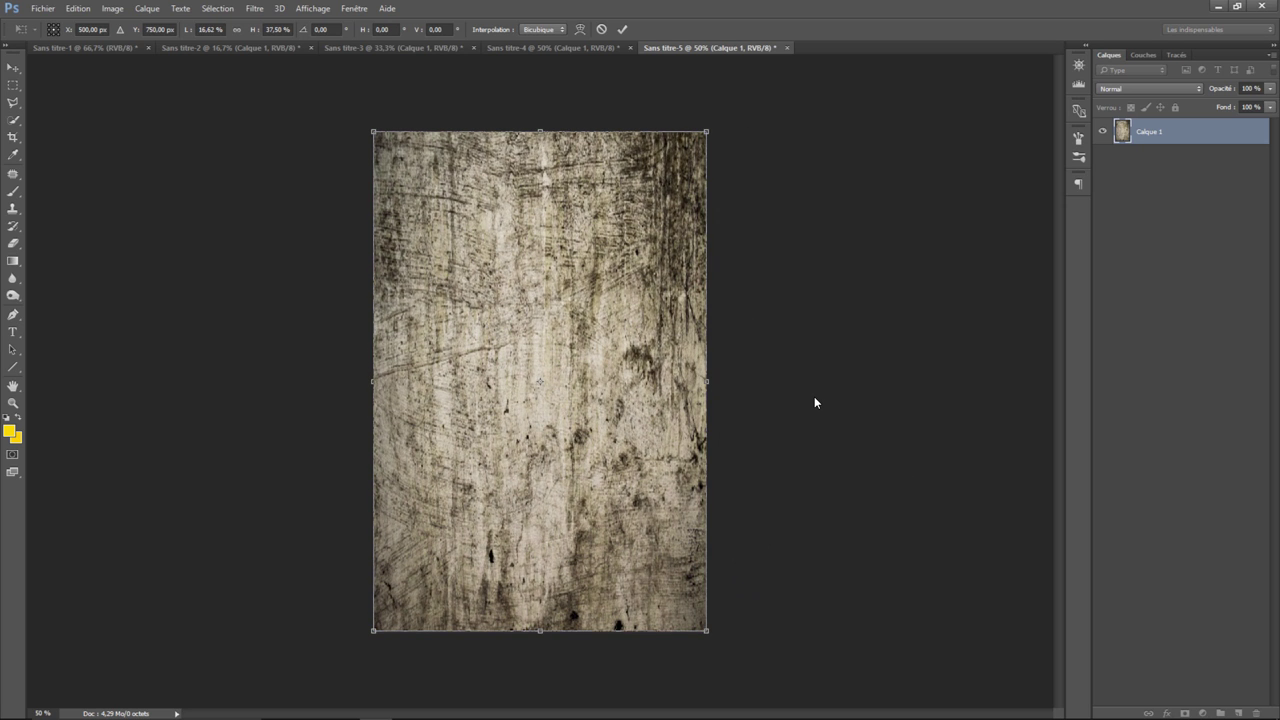
key("Return")
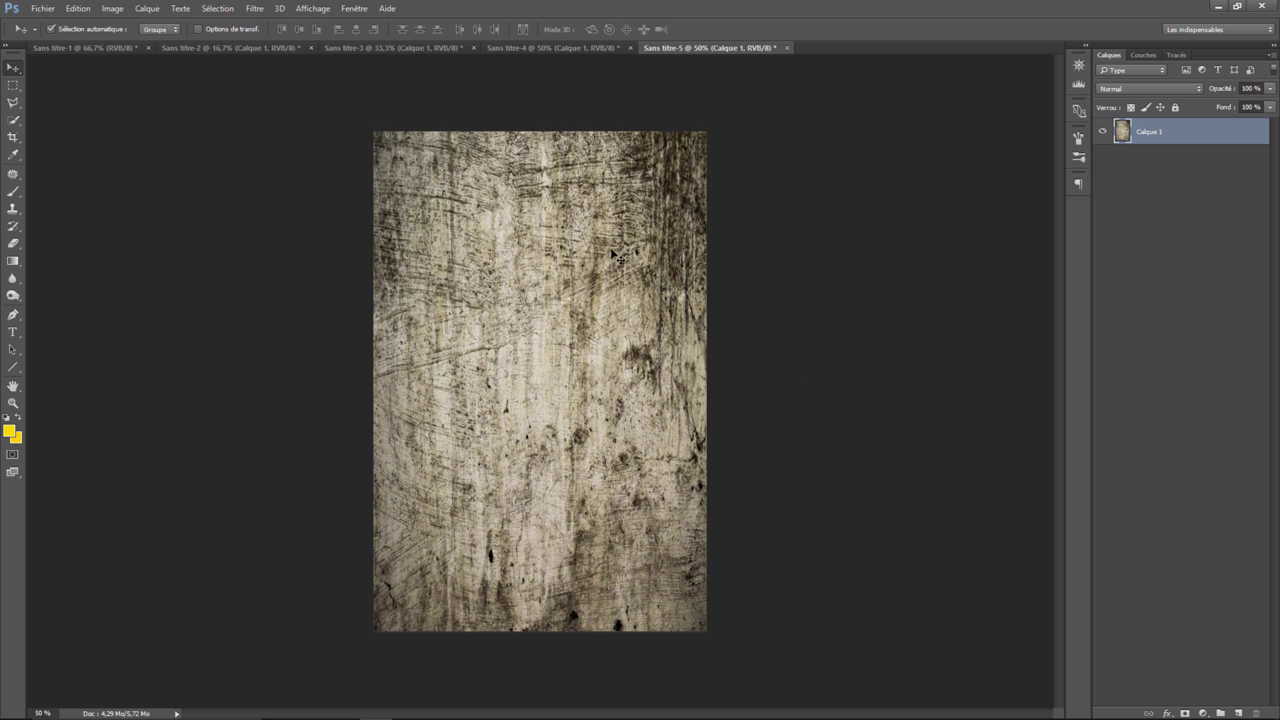
In Sans titre-4, quick-select the left character's hair and blue hat.
left_click(524, 47)
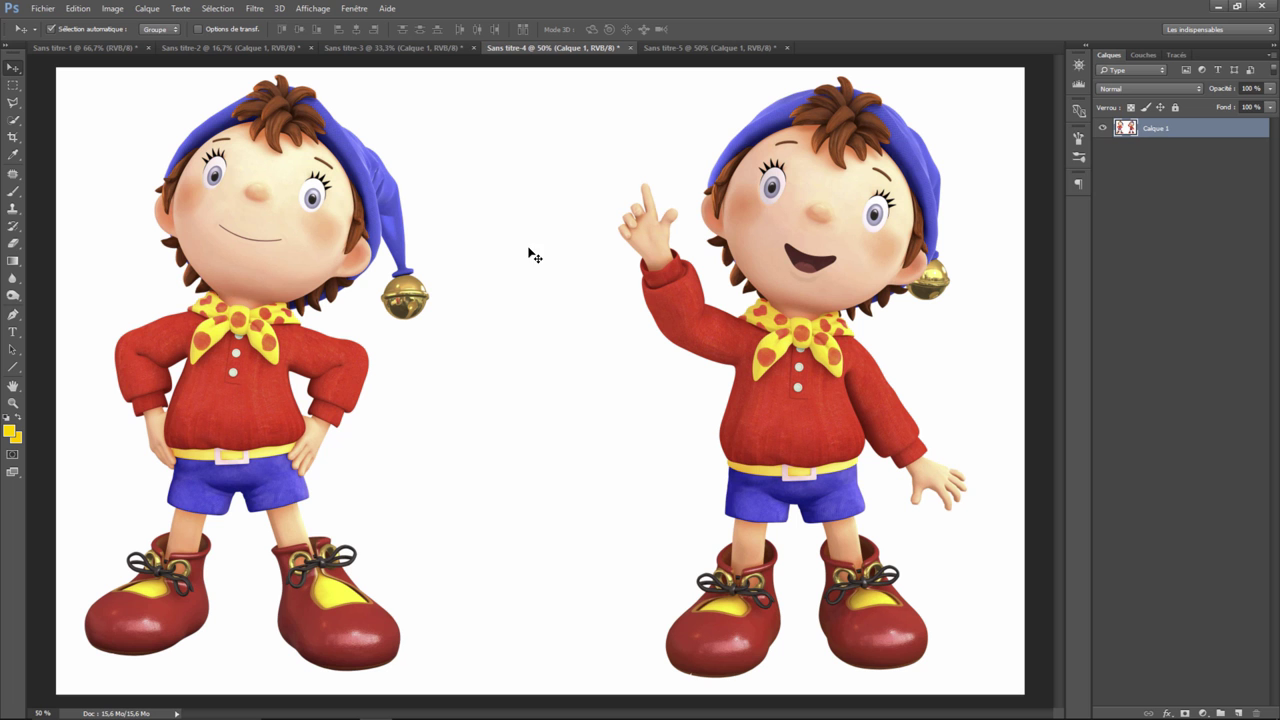
left_click(13, 120)
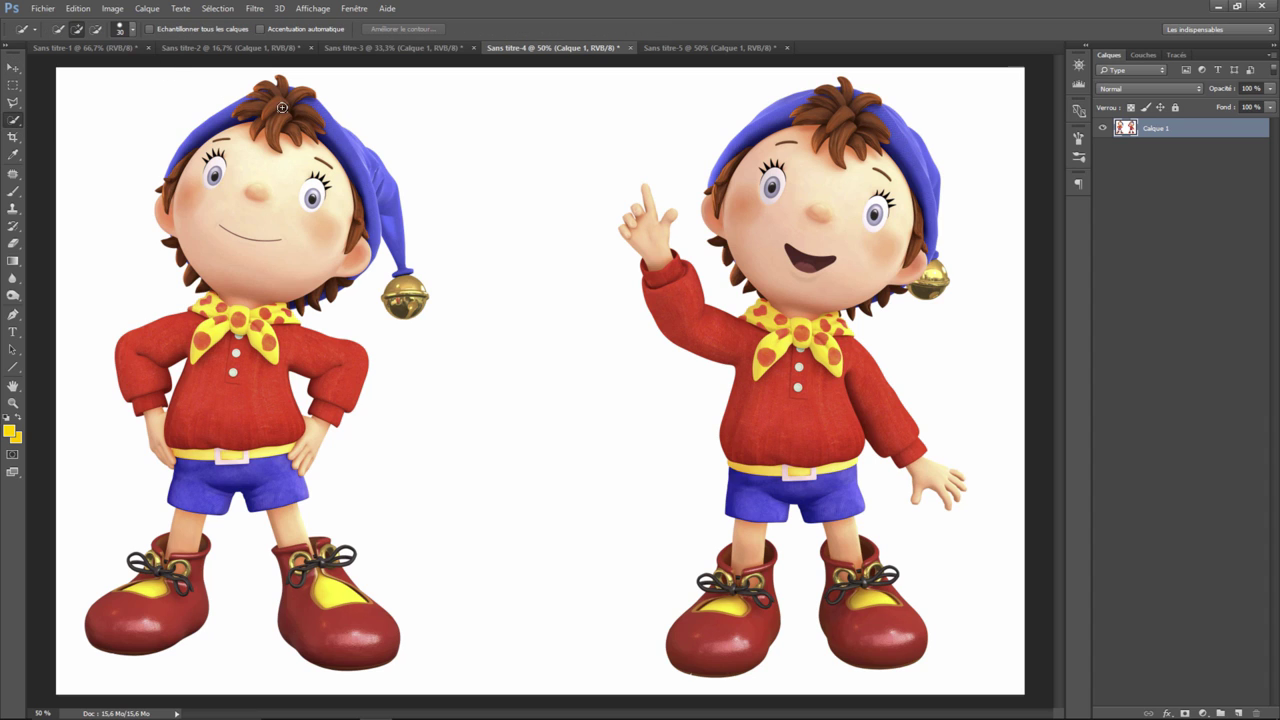
mouse_move(282, 107)
left_mouse_down()
mouse_move(387, 218)
mouse_move(416, 293)
left_mouse_up()
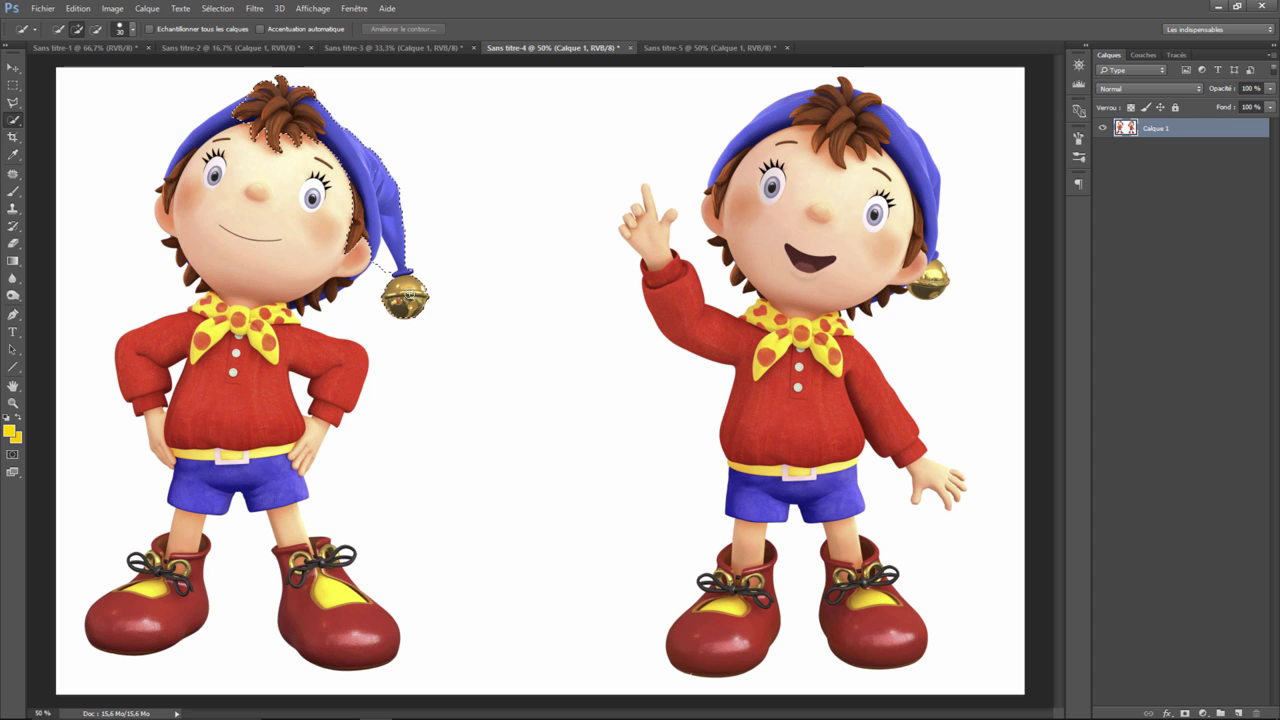
mouse_move(416, 293)
left_mouse_down()
mouse_move(300, 140)
mouse_move(174, 172)
left_mouse_up()
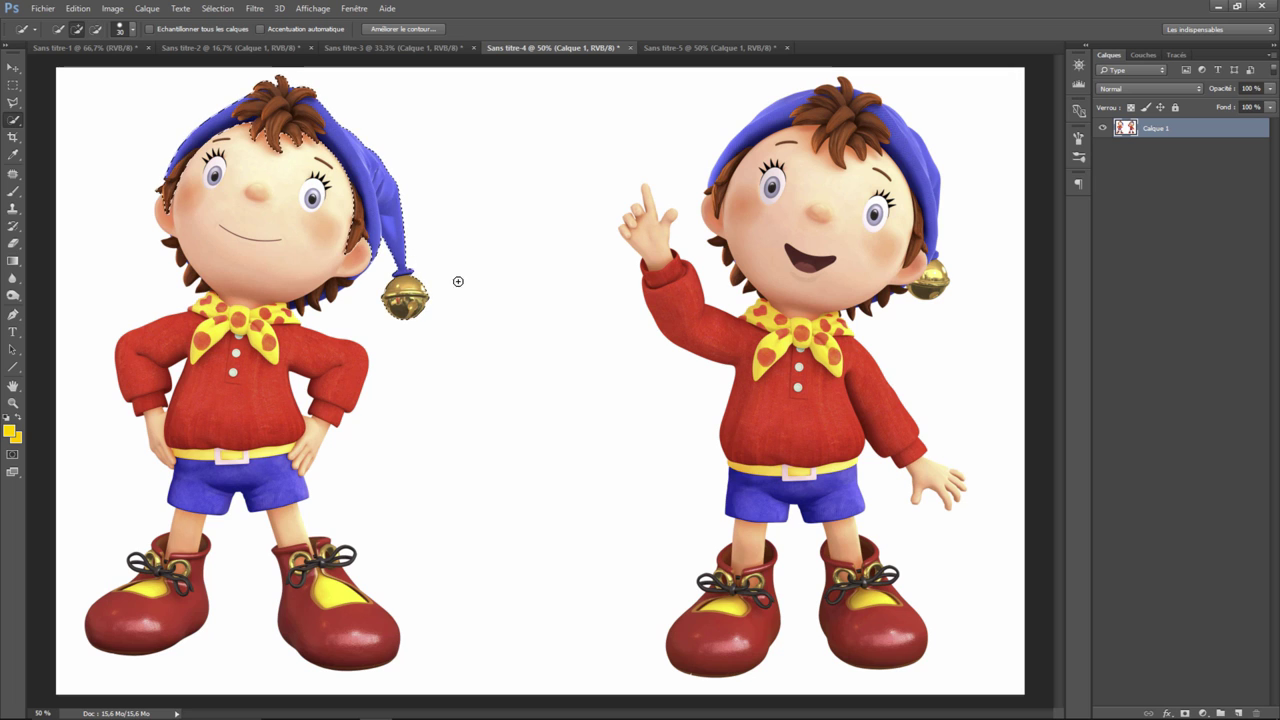
Smooth and feather the hat selection's edge via Améliorer le contour, then return to Sans titre-5.
left_click(405, 30)
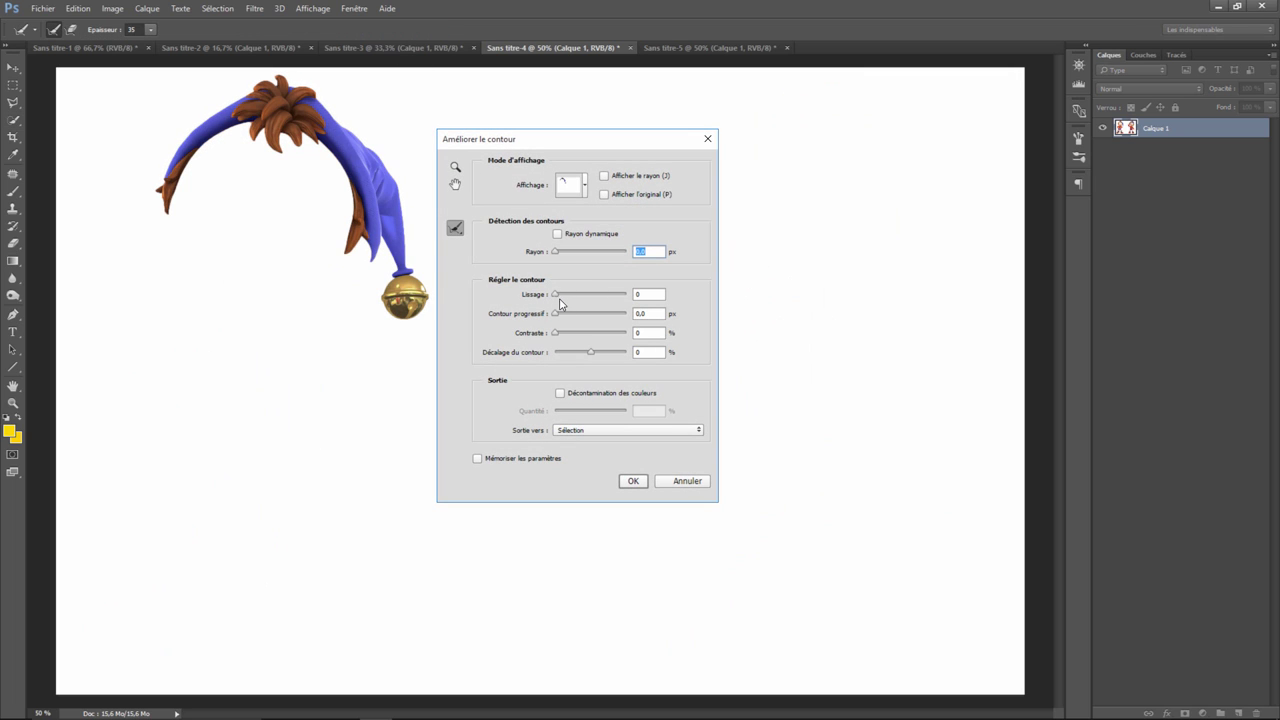
mouse_move(555, 294)
left_mouse_down()
mouse_move(591, 313)
mouse_move(553, 356)
left_mouse_up()
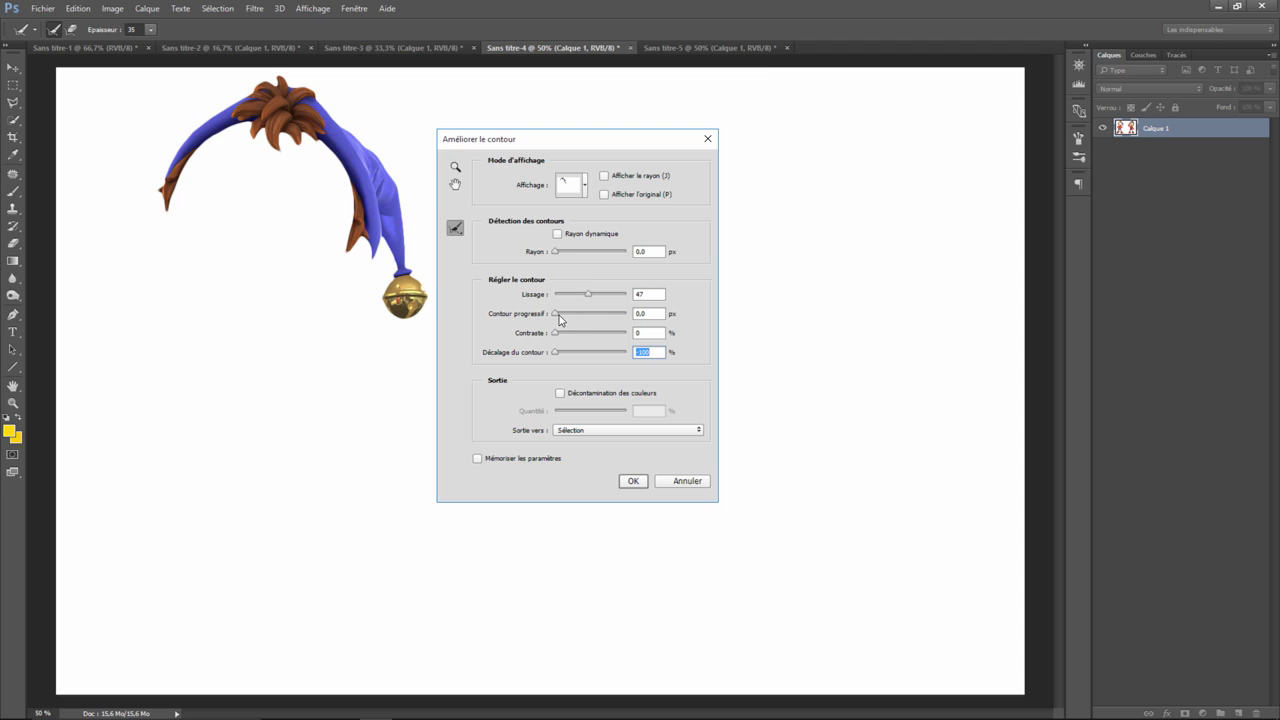
left_click(557, 318)
left_click(632, 480)
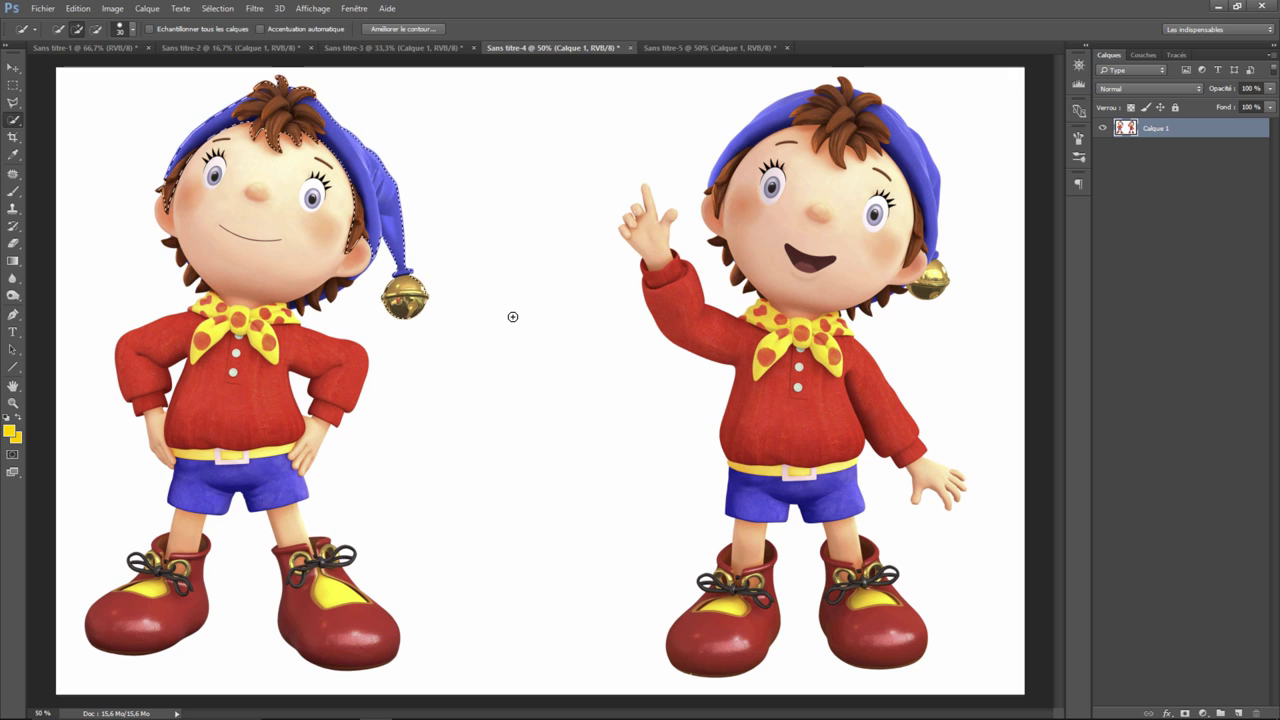
left_click(690, 48)
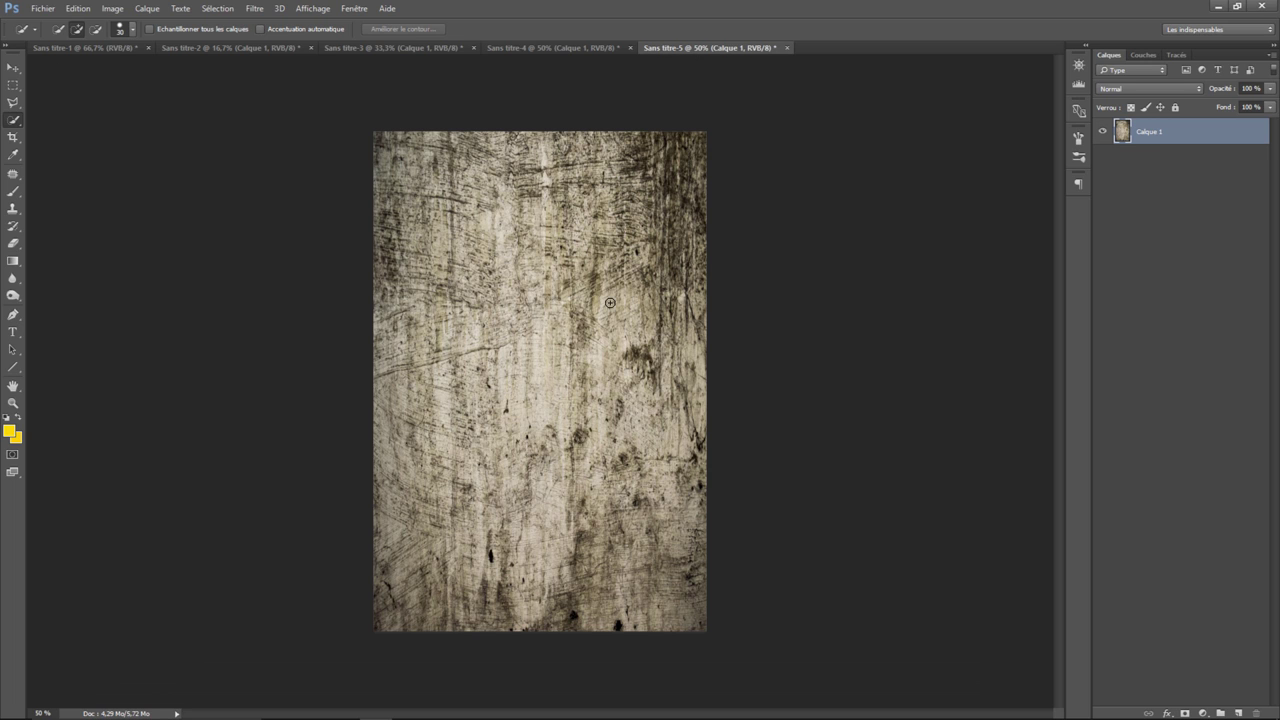
Paste the hat as a new layer and move it slightly higher.
key("ctrl+v")
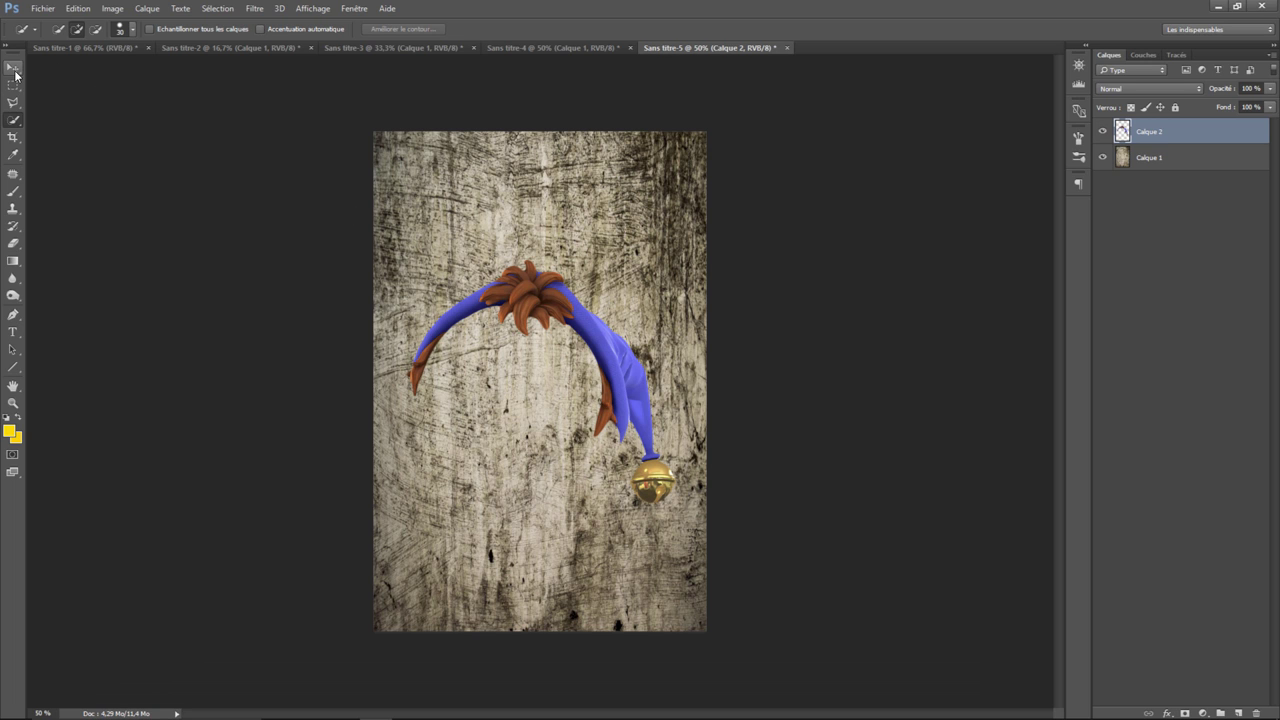
left_click(15, 70)
left_click_drag(568, 312, 568, 291)
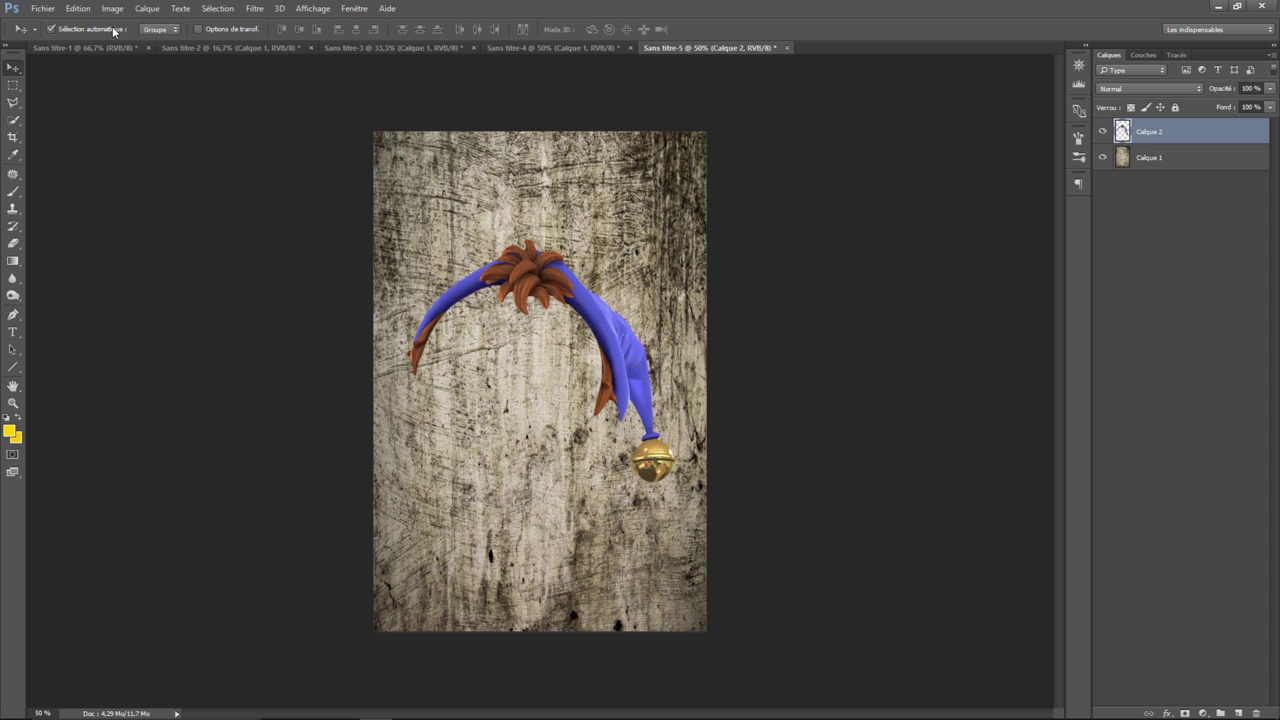
Rotate the hat layer by about -1.74°, then bring up the skull image.
left_click(78, 8)
mouse_move(155, 281)
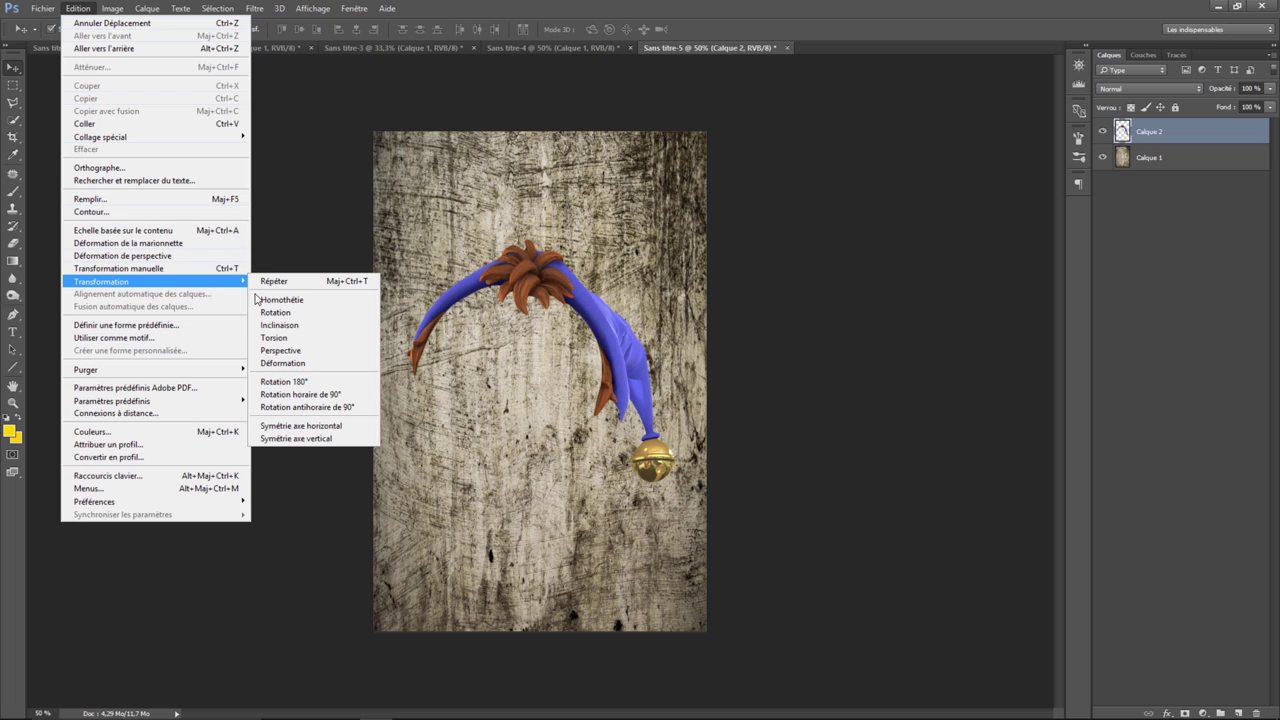
left_click(258, 299)
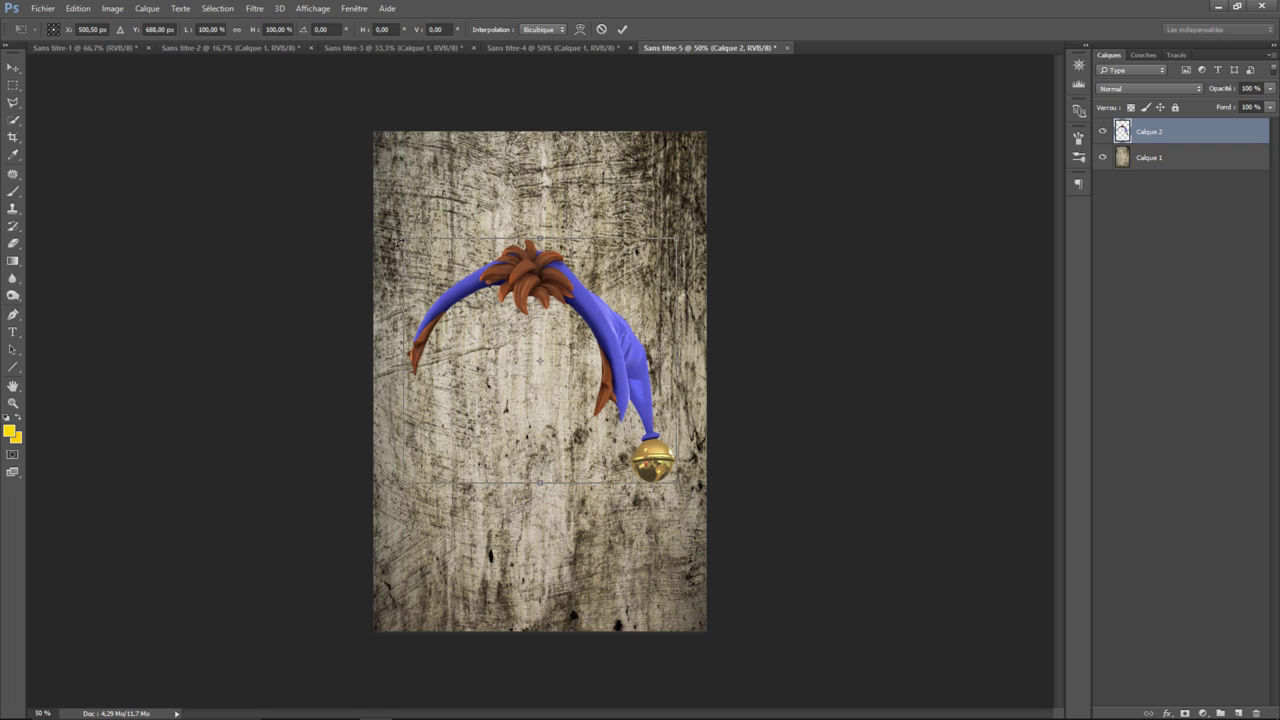
left_click_drag(410, 222, 405, 227)
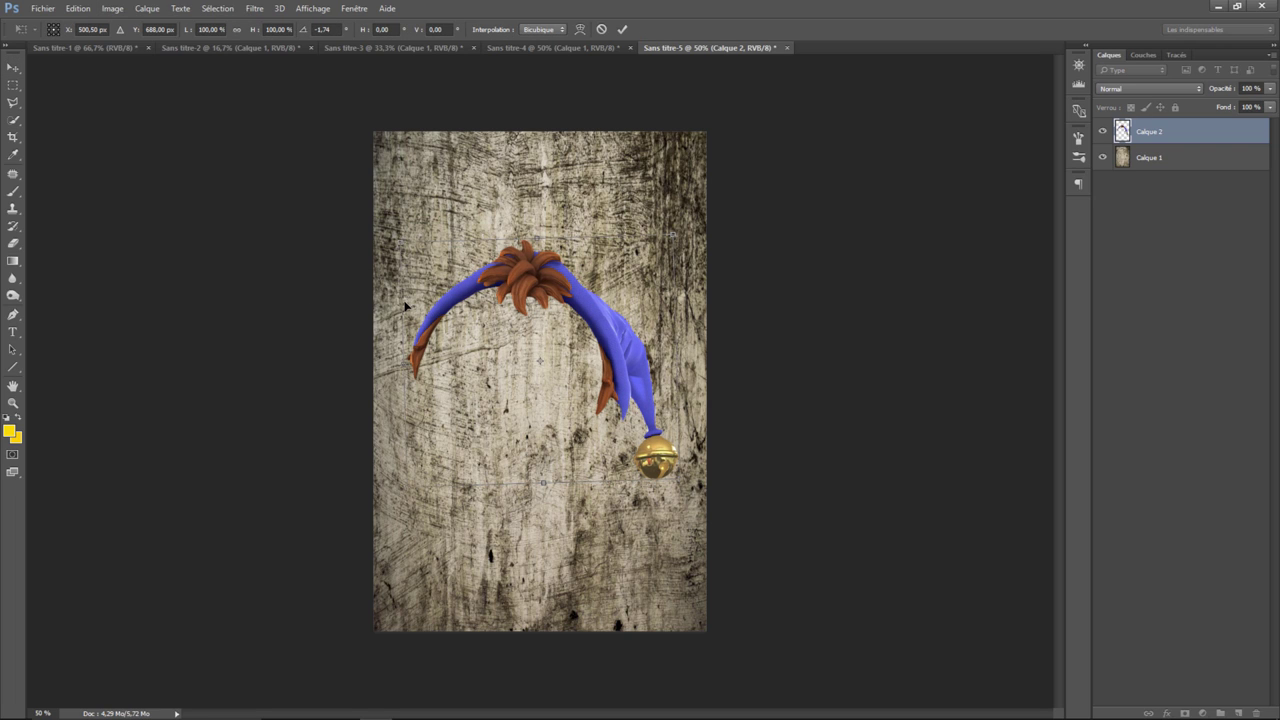
key("Return")
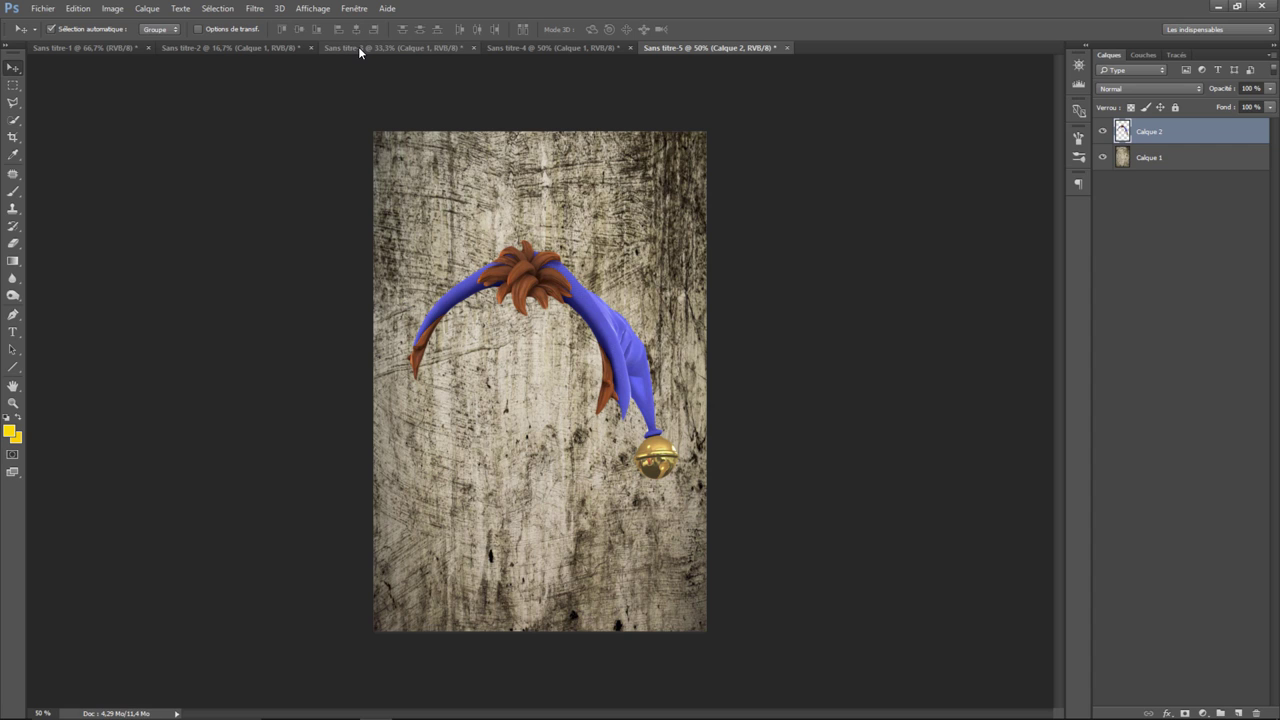
left_click(357, 46)
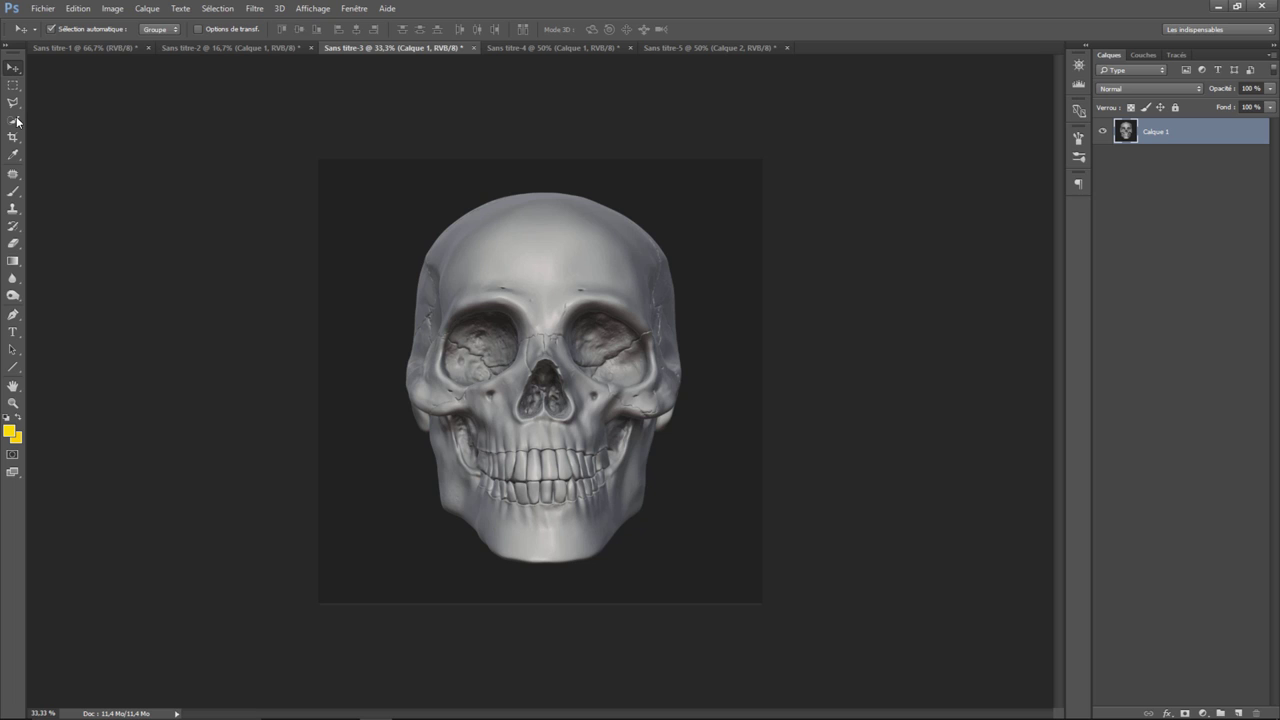
Quick-select the skull and refine its edge: shift -83%, smoothing 24, feather about 0,9 px.
left_click(15, 120)
mouse_move(539, 231)
left_mouse_down()
mouse_move(560, 480)
mouse_move(617, 476)
mouse_move(630, 440)
left_mouse_up()
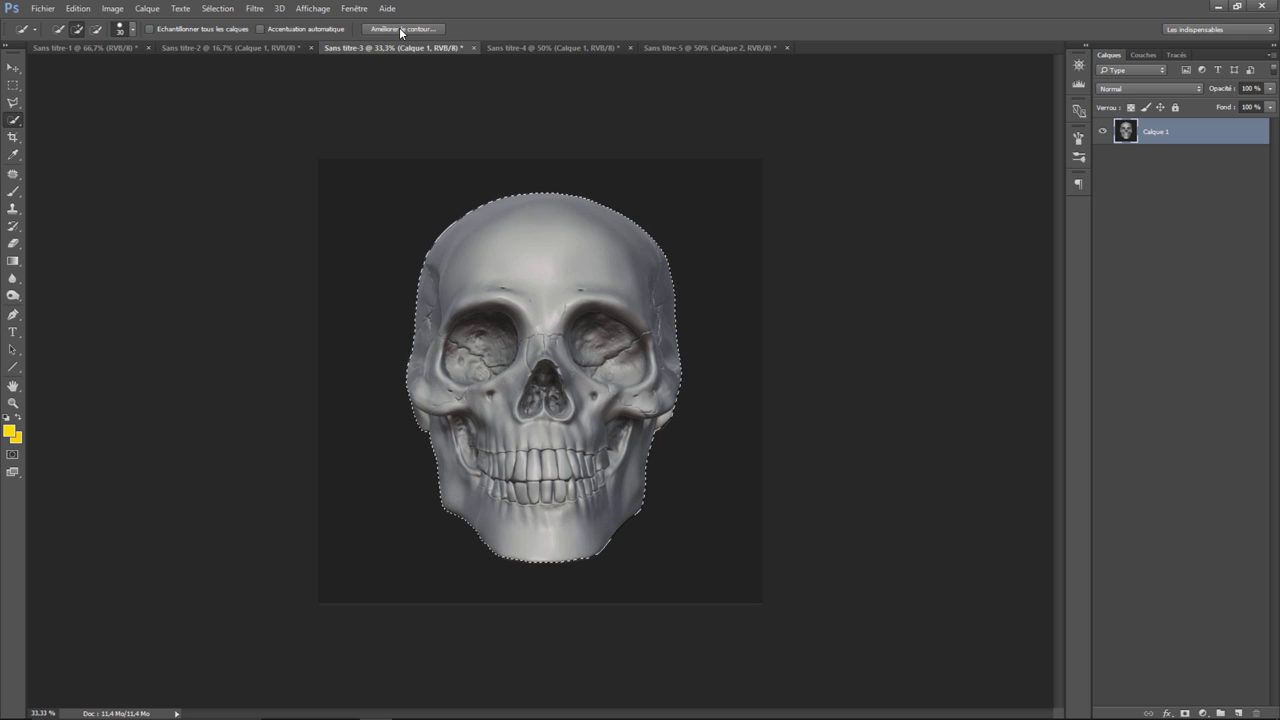
left_click(399, 31)
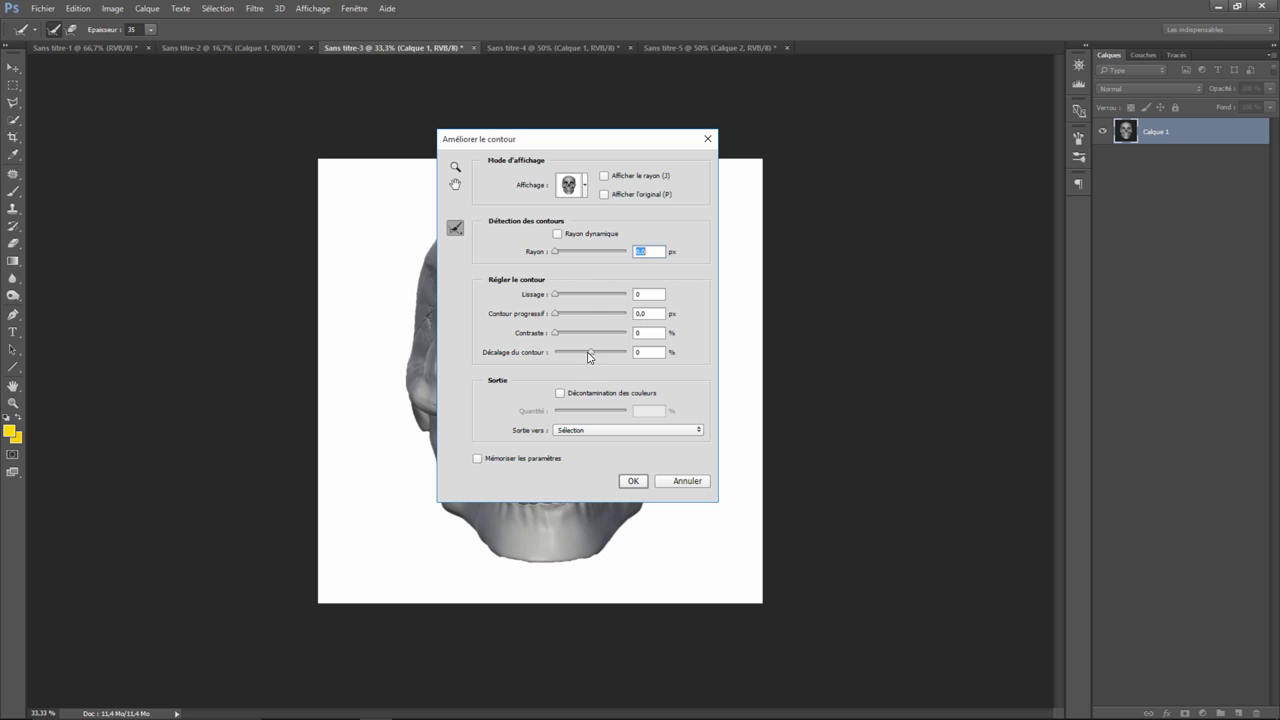
left_click_drag(589, 357, 560, 357)
left_click(560, 299)
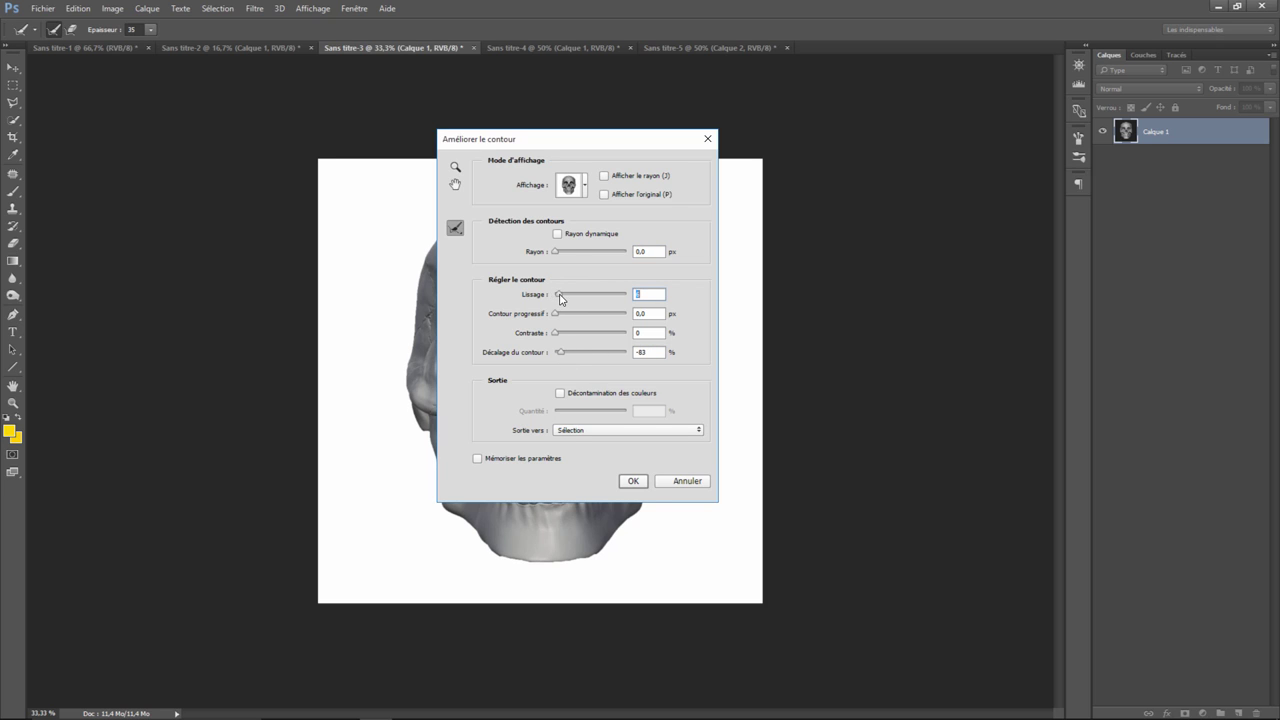
left_click_drag(560, 299, 574, 299)
left_click(557, 316)
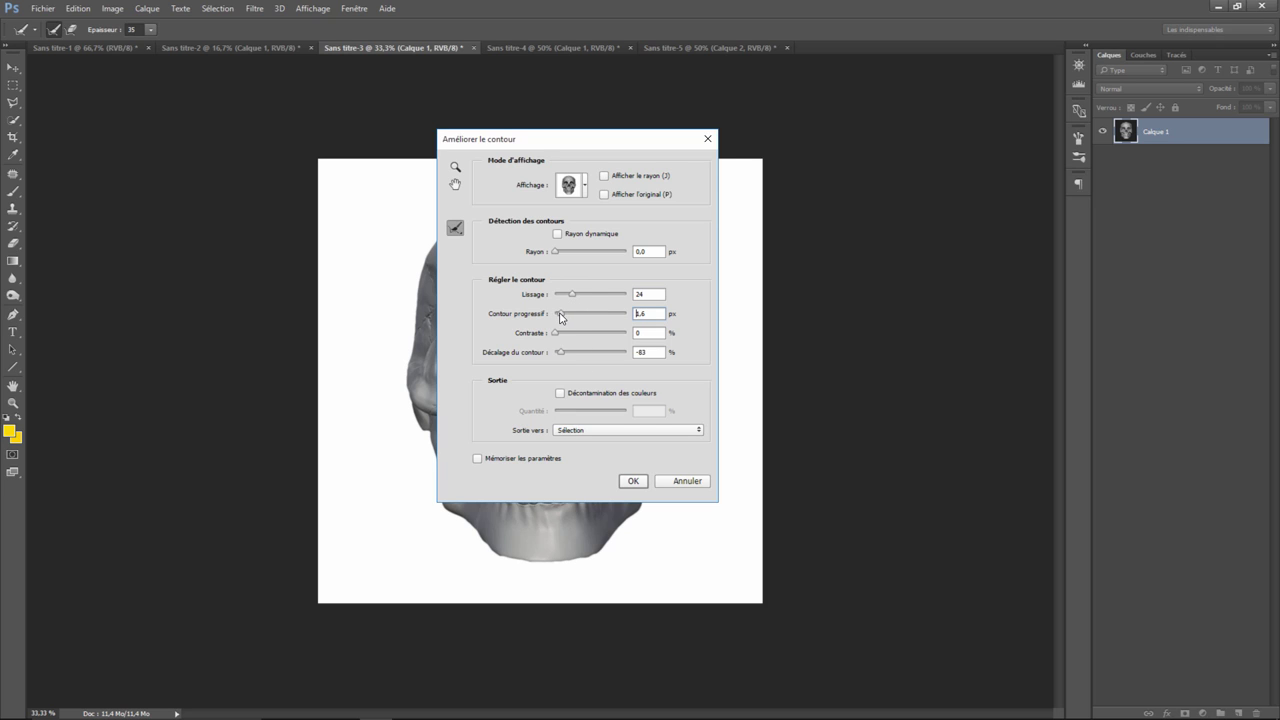
left_click_drag(560, 318, 557, 318)
left_click(636, 480)
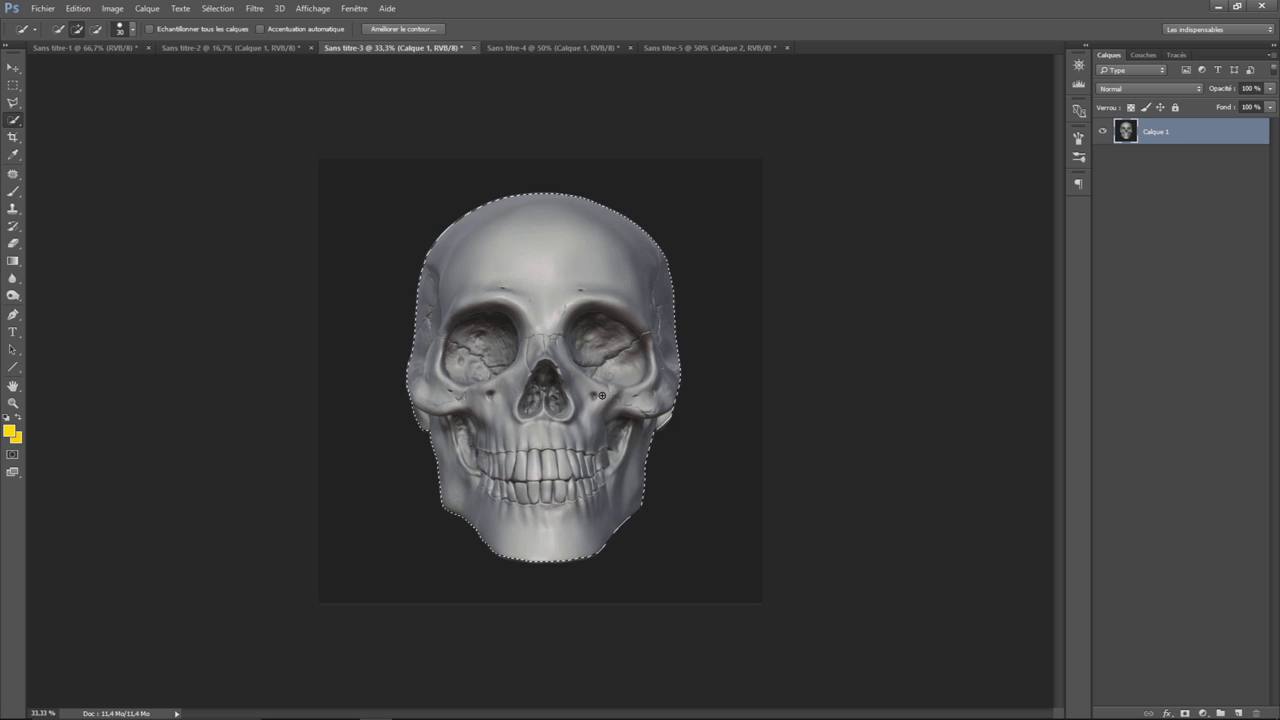
left_click(705, 48)
Paste the skull as Calque 3 beneath the hat layer and scale it to 49%.
key("ctrl+v")
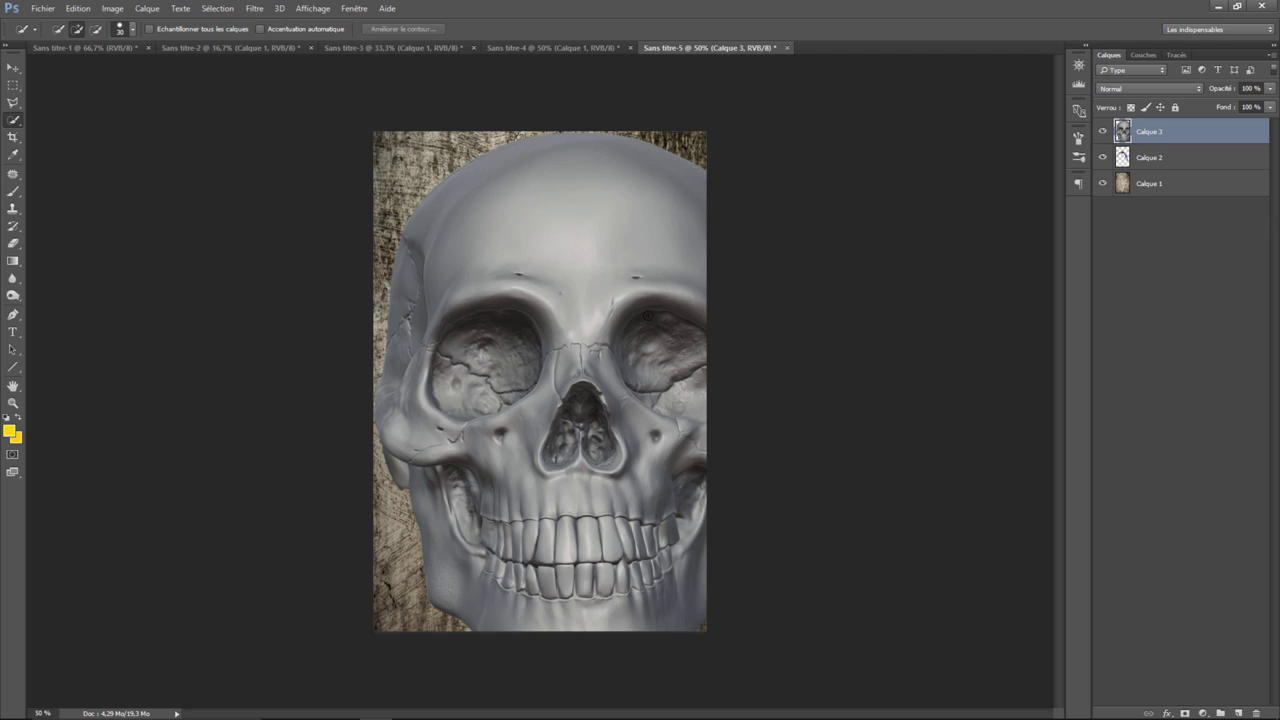
left_click_drag(1150, 138, 1150, 172)
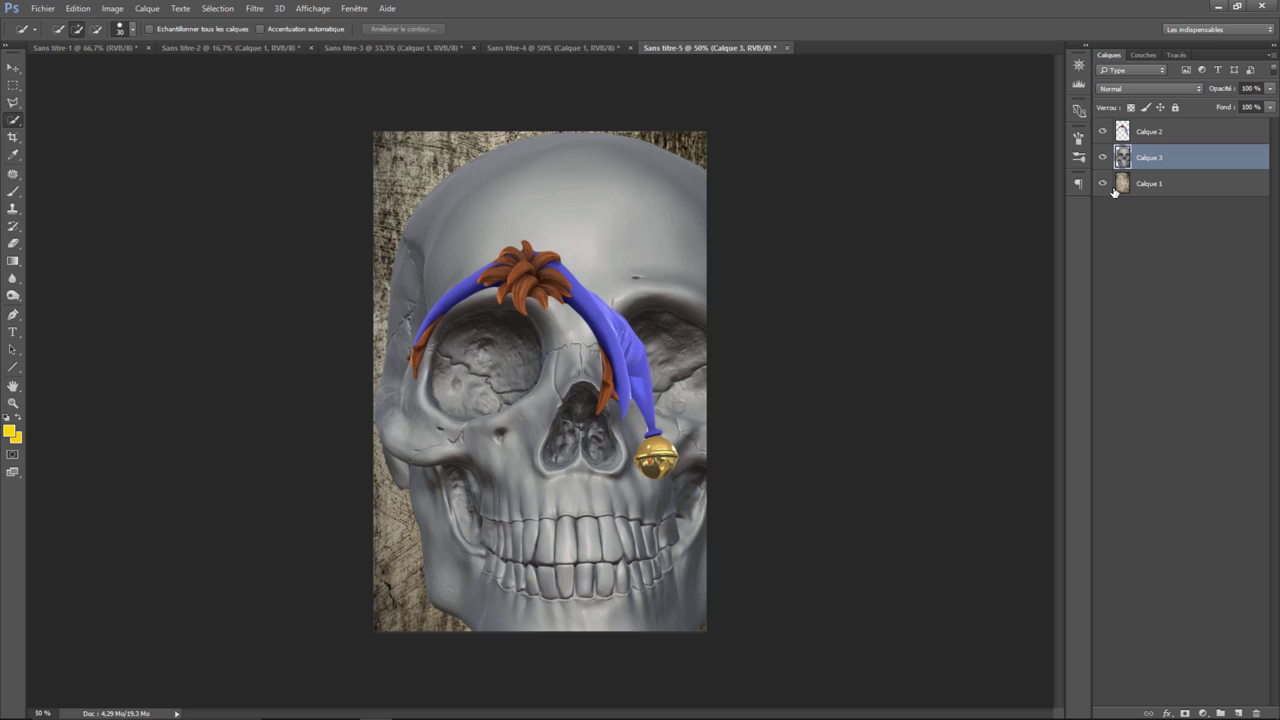
left_click(82, 9)
mouse_move(101, 281)
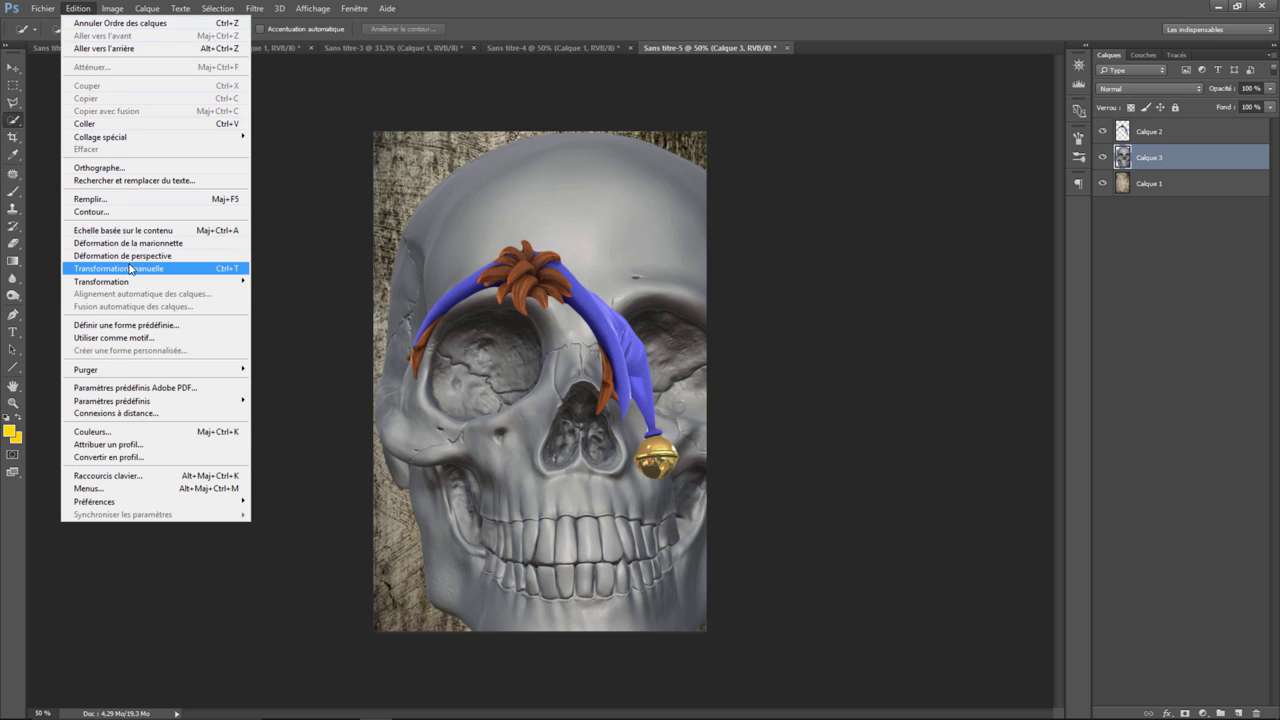
left_click(283, 299)
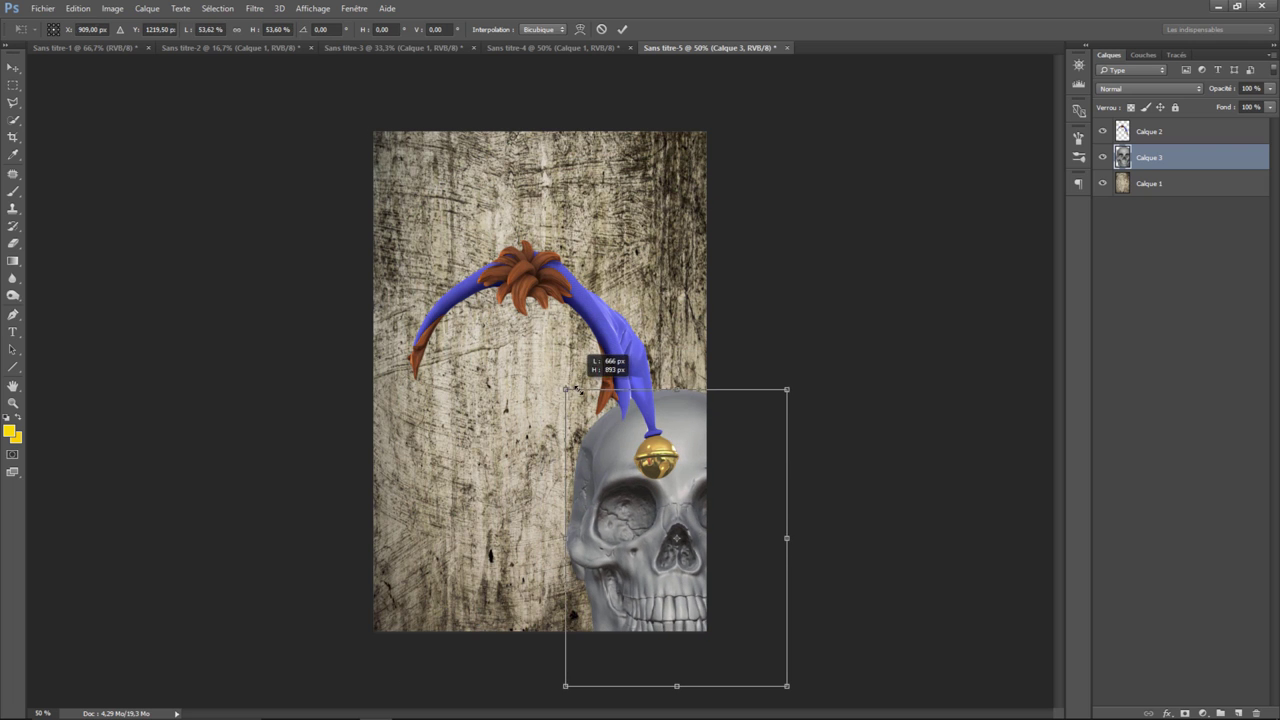
left_click_drag(374, 132, 565, 391)
left_click_drag(650, 463, 506, 356)
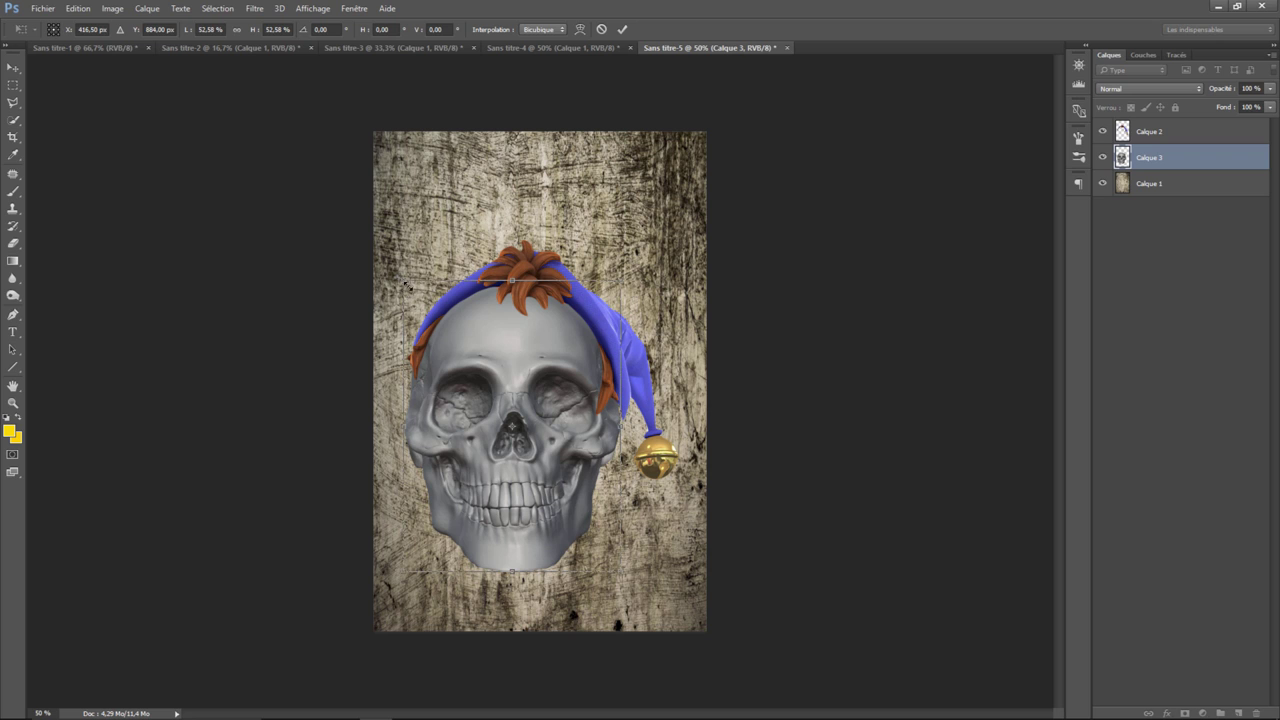
left_click_drag(406, 286, 428, 300)
Nudge the skull into place under the jester hat and commit the transform.
left_click_drag(491, 337, 489, 328)
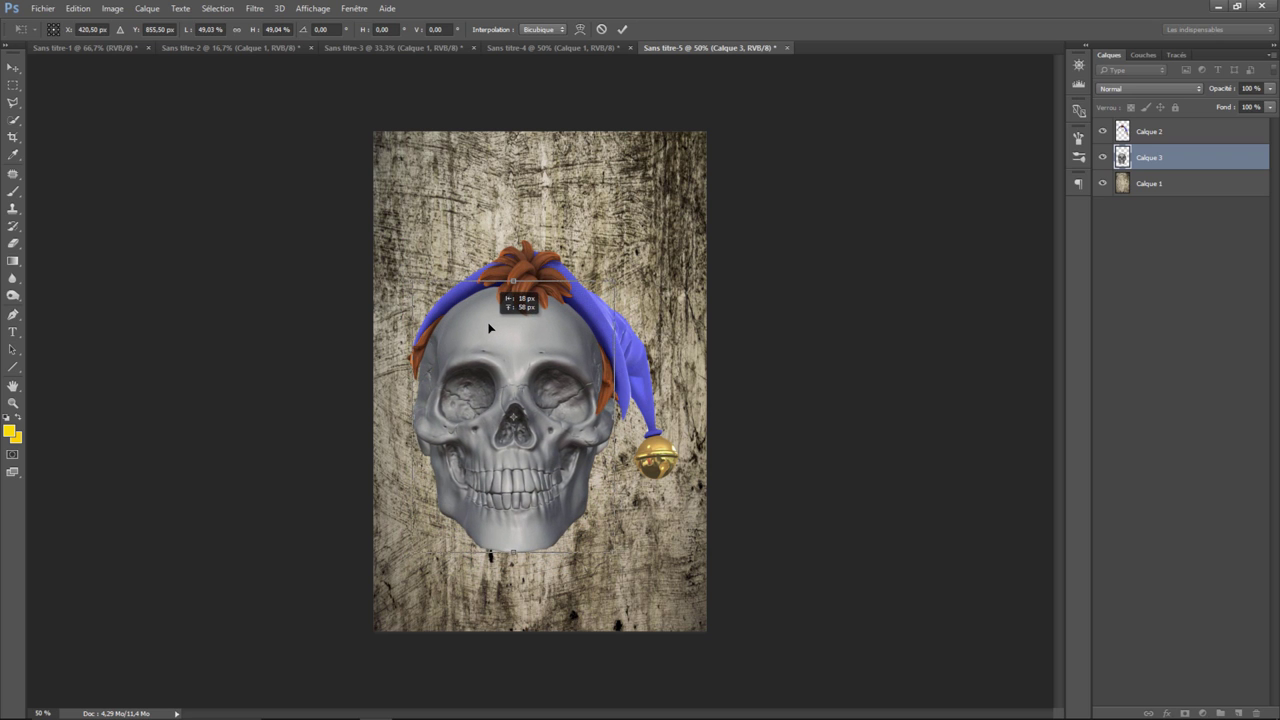
key("Left")
key("Left")
key("Left")
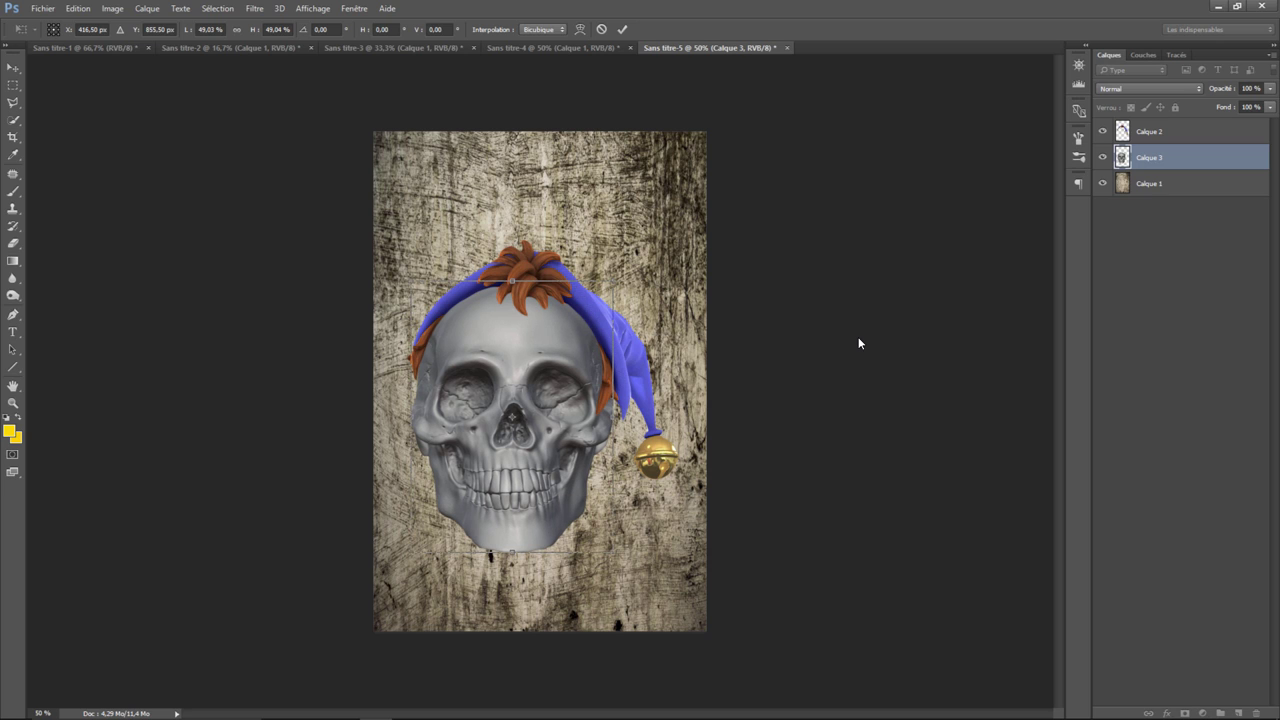
key("Left")
key("Left")
key("Up")
key("Up")
key("Left")
key("Left")
key("Left")
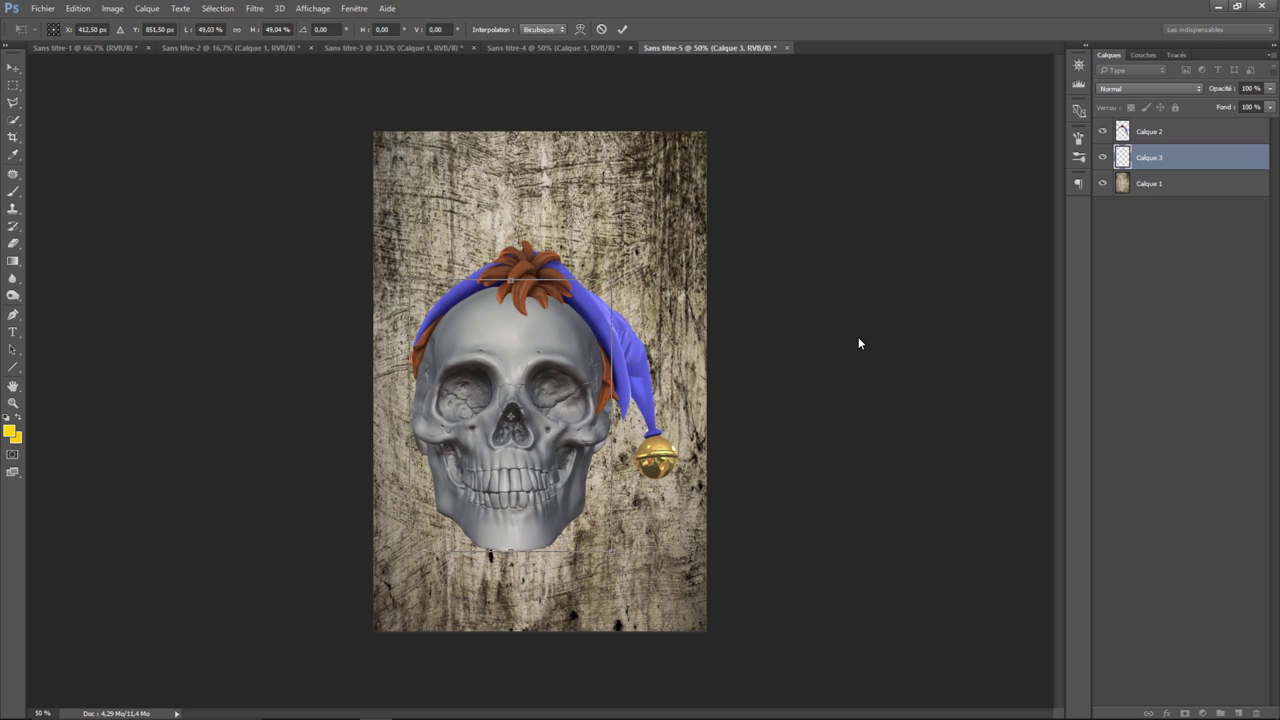
key("shift+Up")
key("shift+Up")
key("shift+Up")
key("Up")
key("Up")
key("Up")
key("Up")
key("Up")
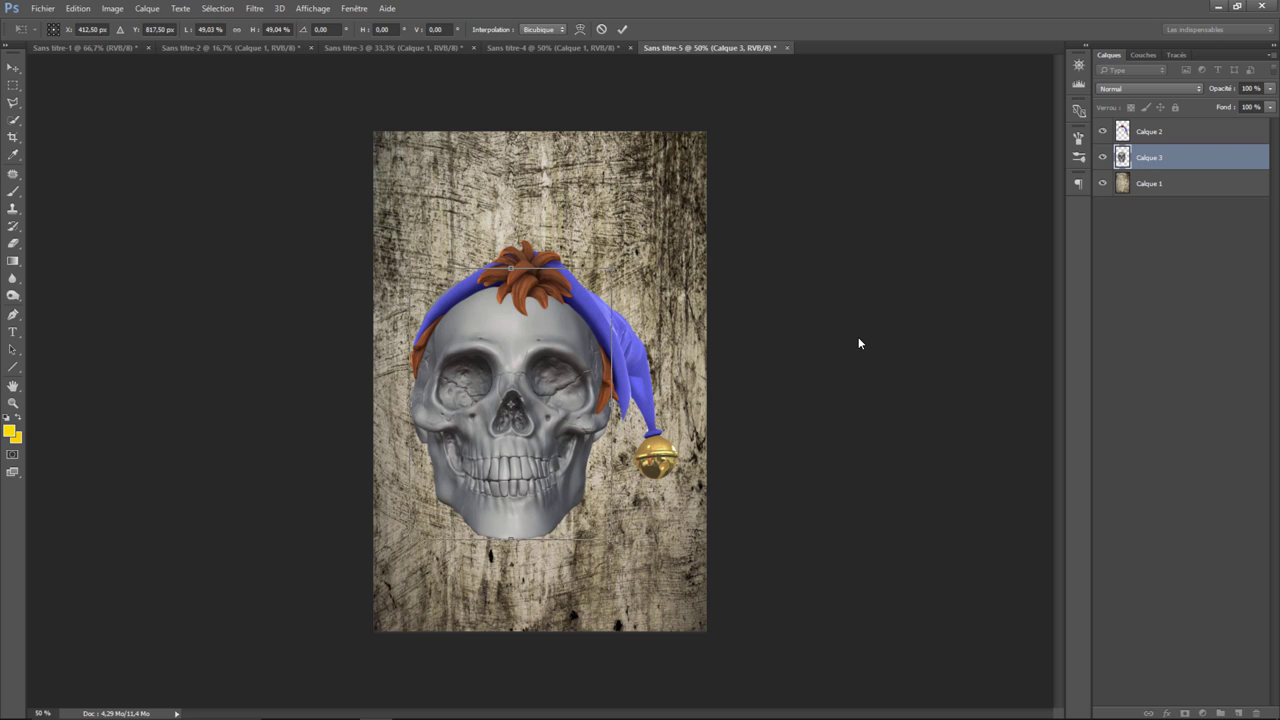
key("shift+Up")
key("Up")
key("Up")
key("Up")
key("Up")
key("shift+Down")
key("shift+Down")
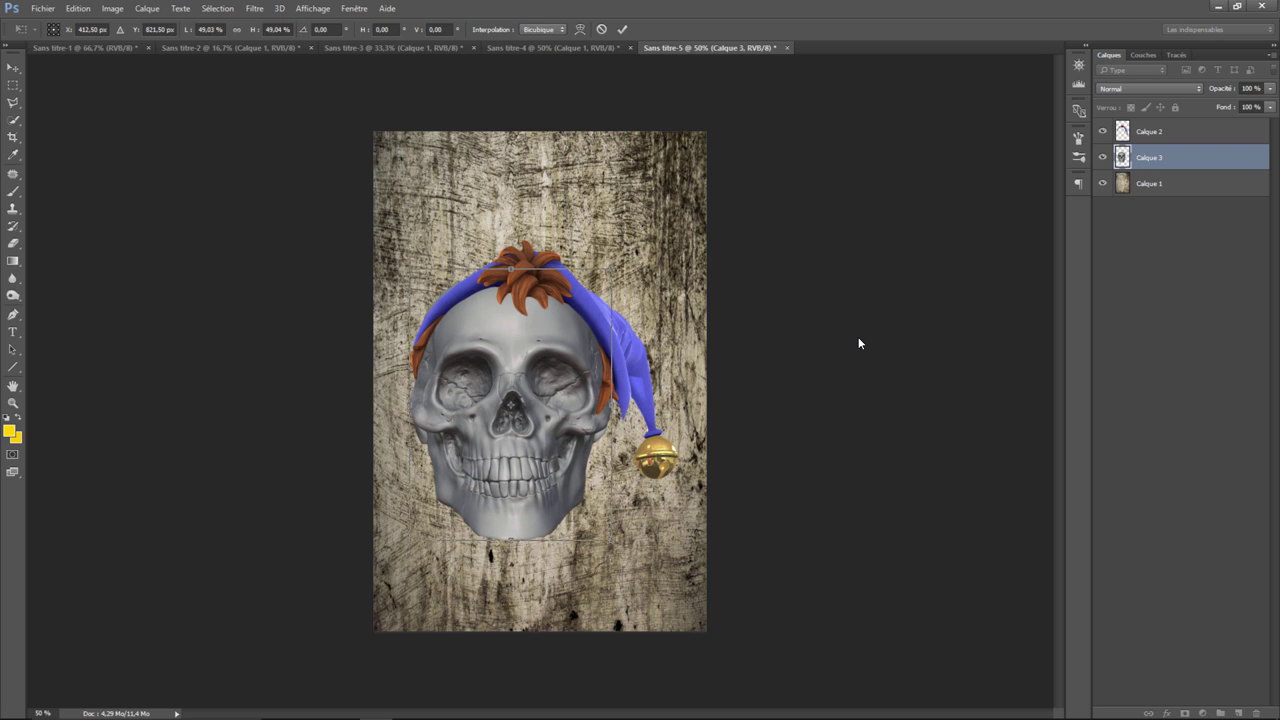
key("Down")
key("Down")
key("Down")
key("Down")
key("Down")
key("Down")
key("Down")
key("Down")
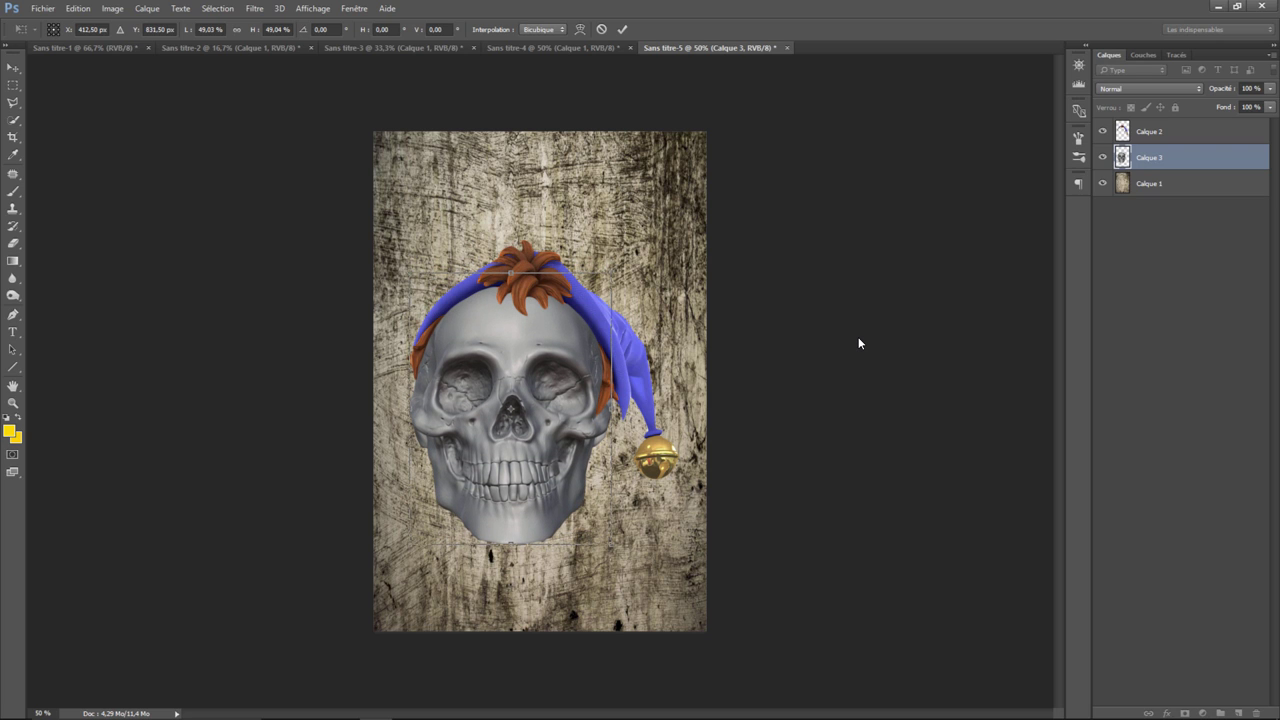
key("Return")
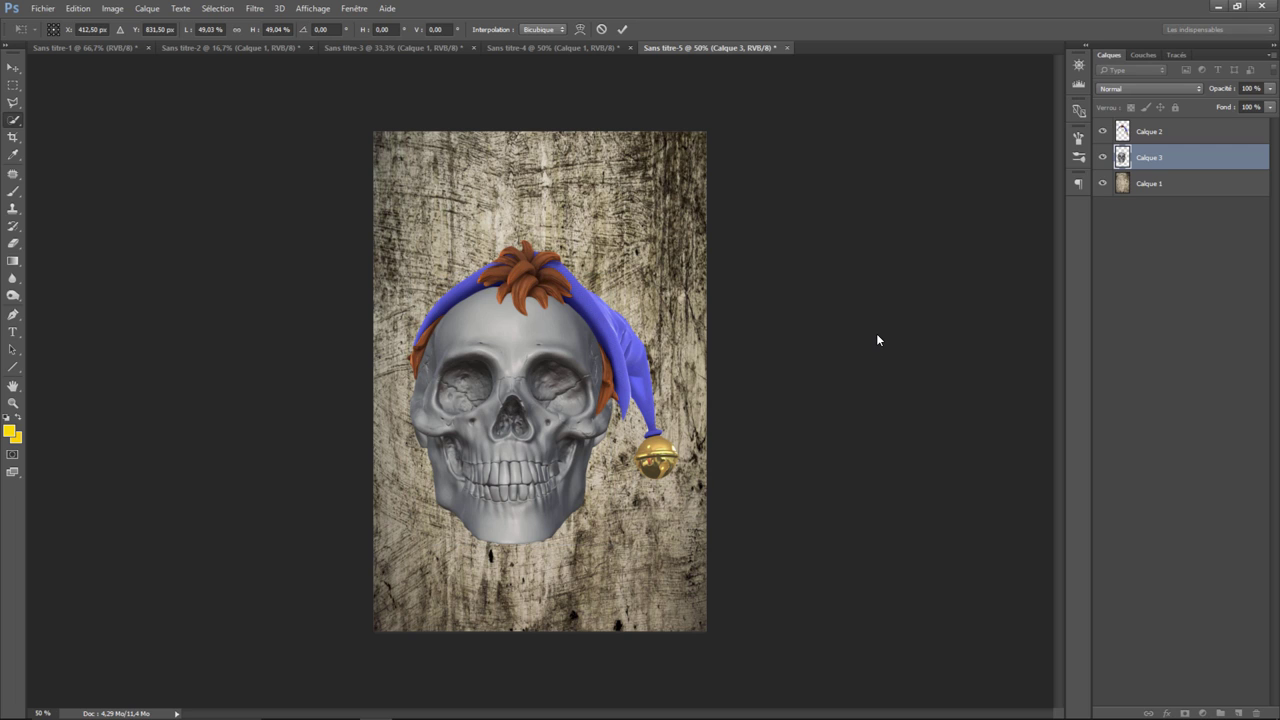
key("w")
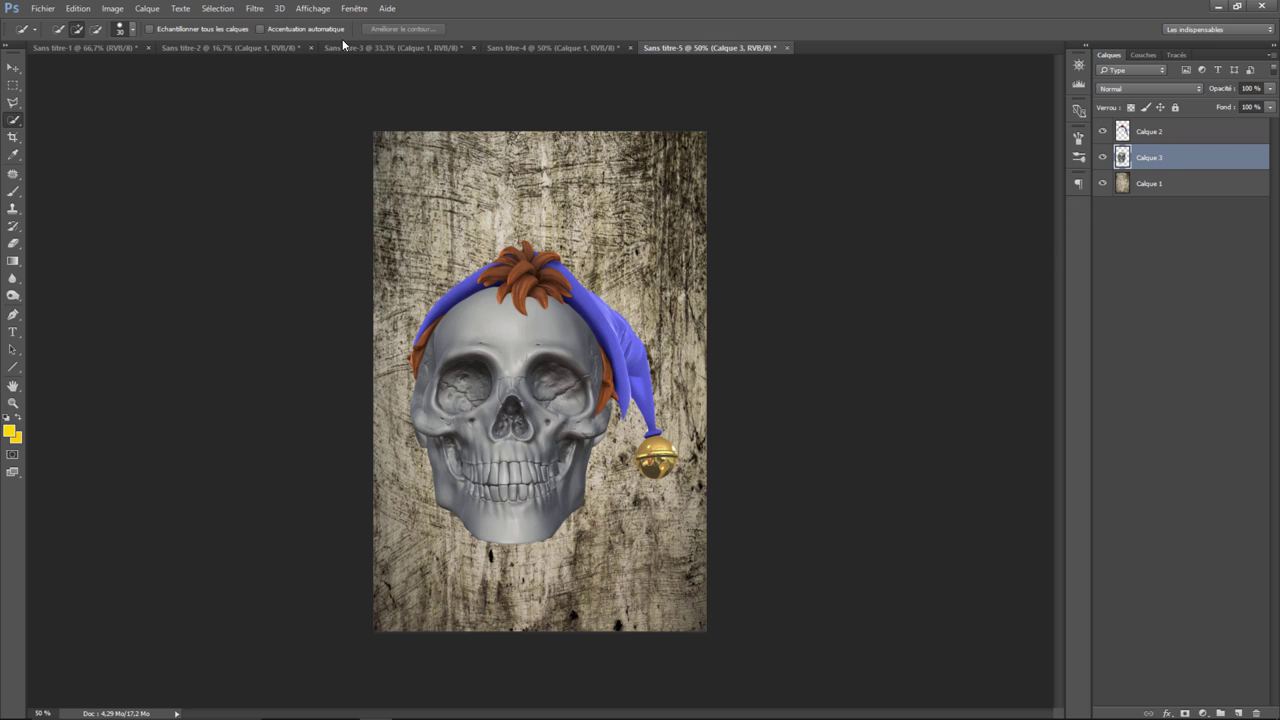
Apply Analog Efex Pro 2's heaviest Saleté et rayures preset to the skull, shifting the texture up-right.
left_click(254, 8)
mouse_move(279, 301)
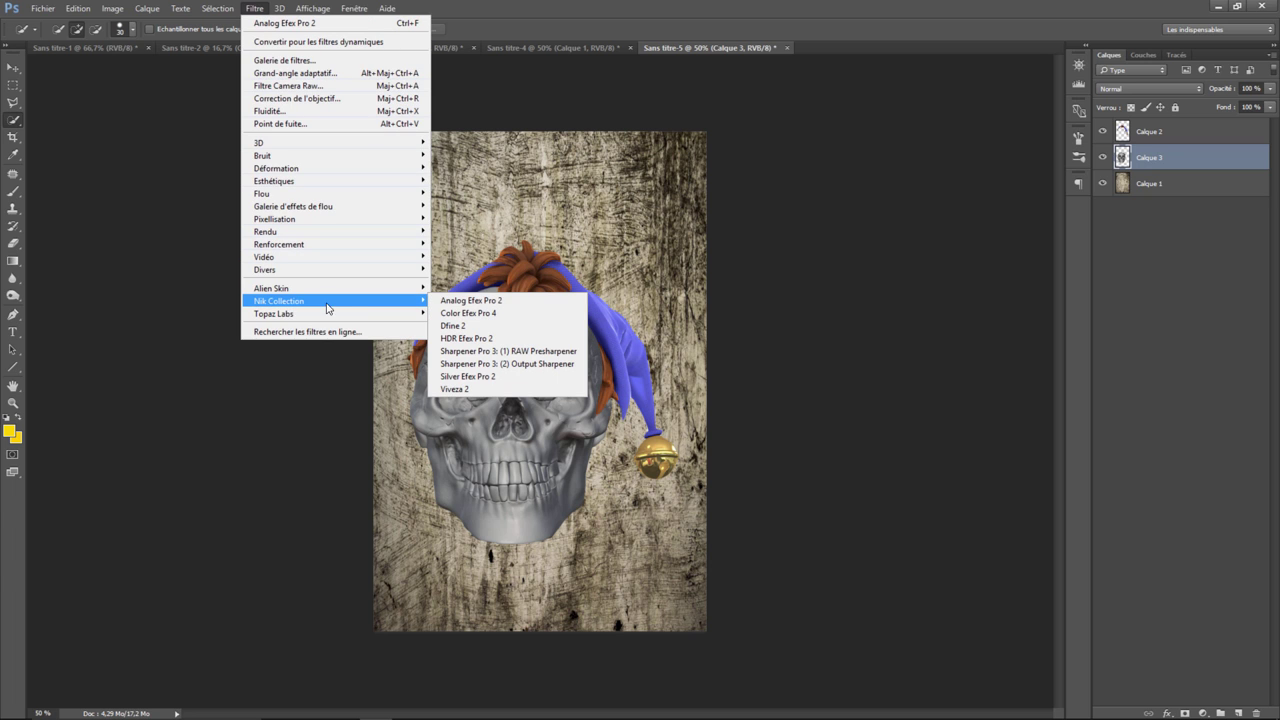
left_click(472, 303)
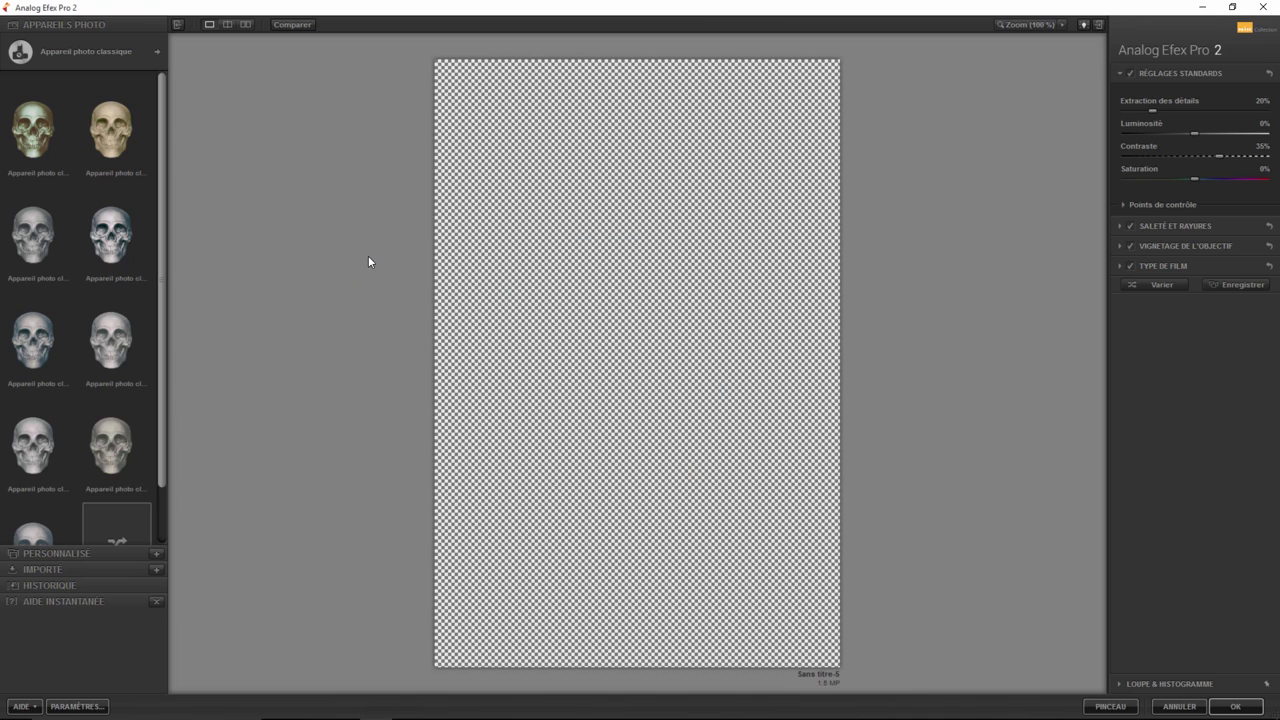
left_click(158, 50)
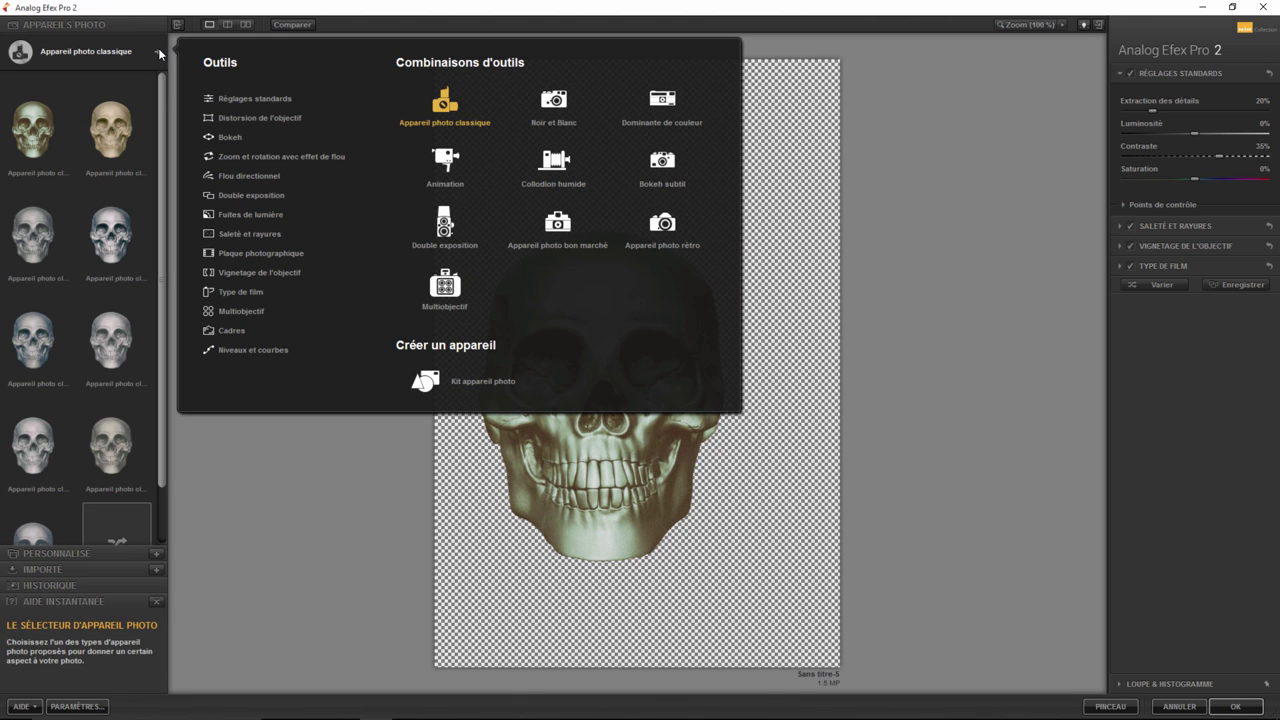
left_click(252, 234)
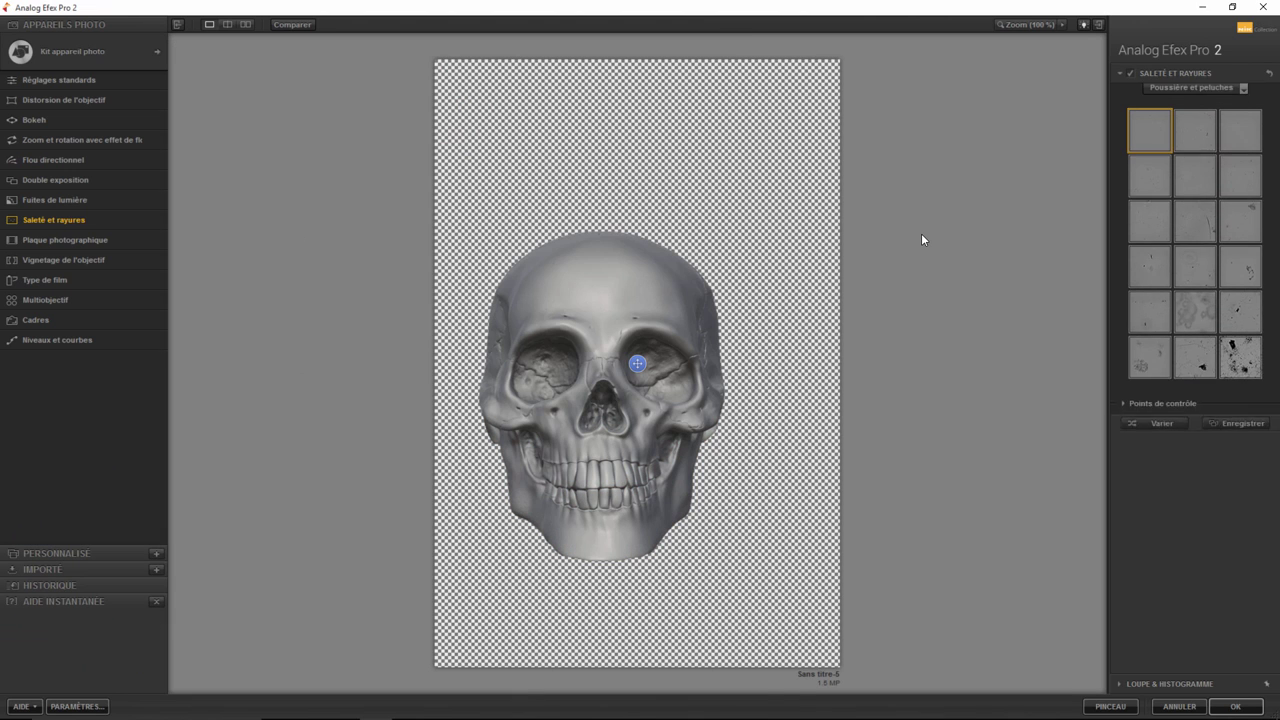
left_click(1242, 410)
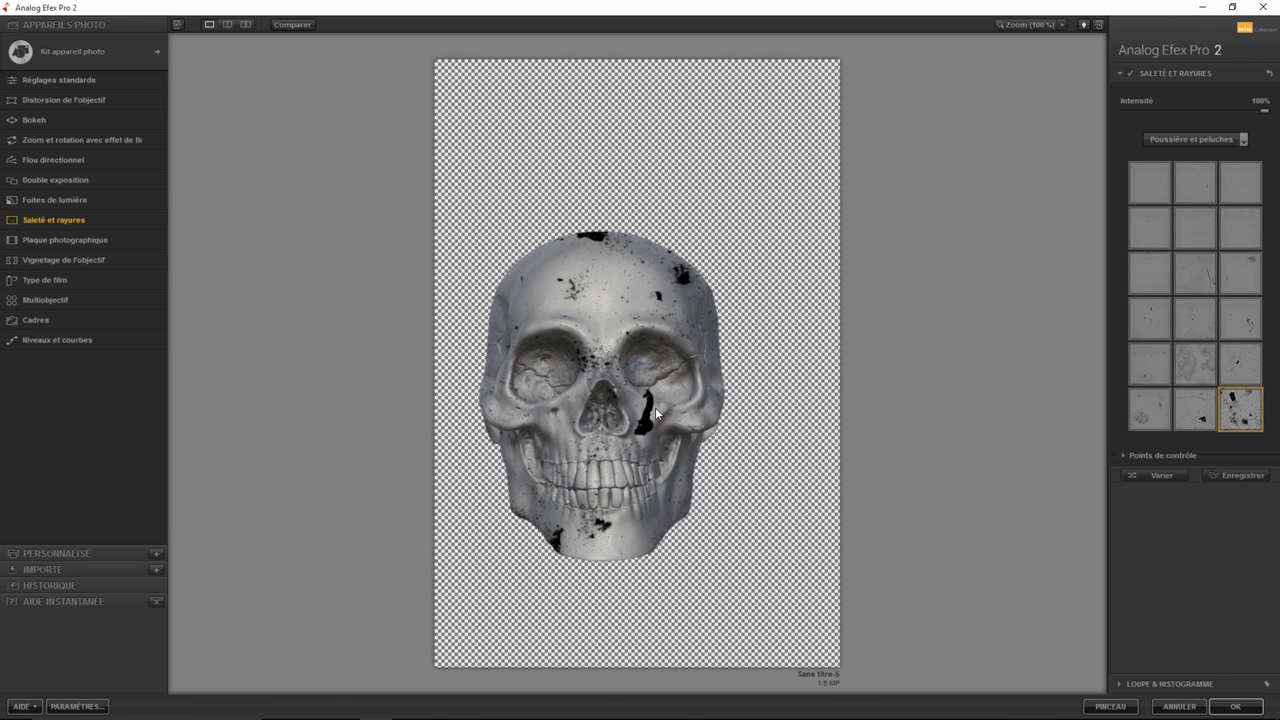
left_click_drag(637, 363, 651, 321)
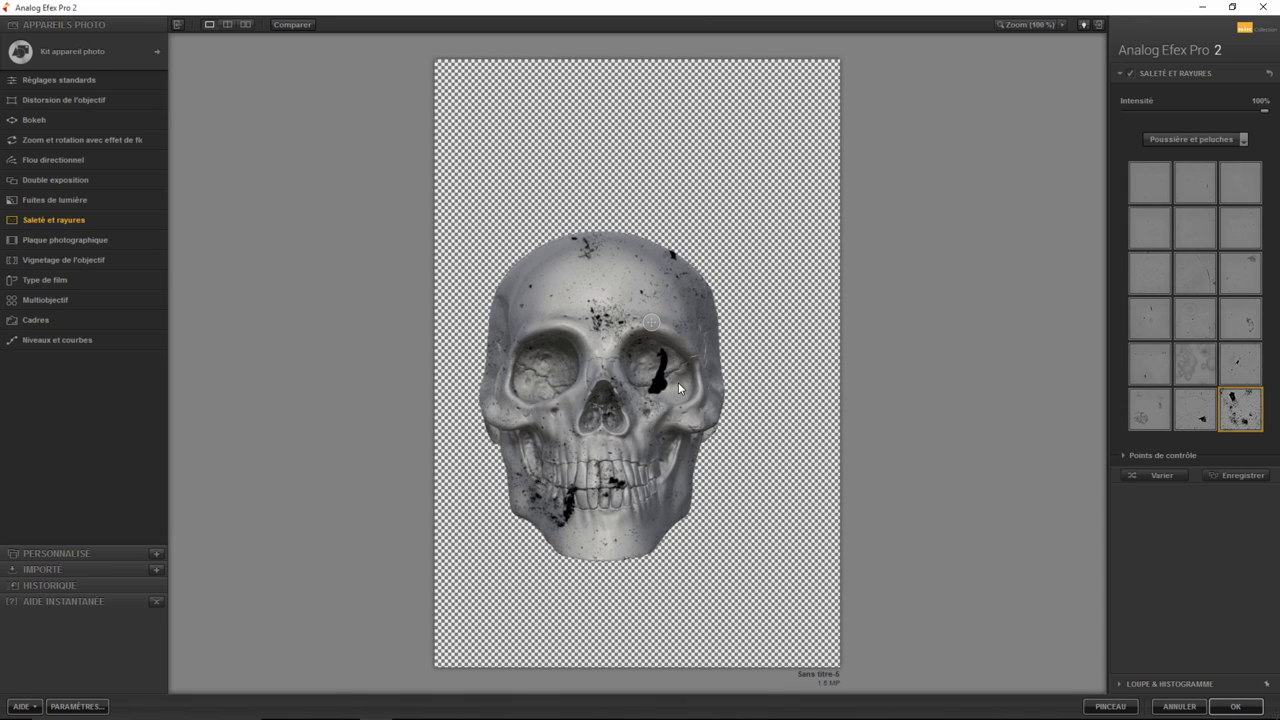
Add a control point on the skull's eye at 33% texture strength and apply the filter.
left_click(1122, 453)
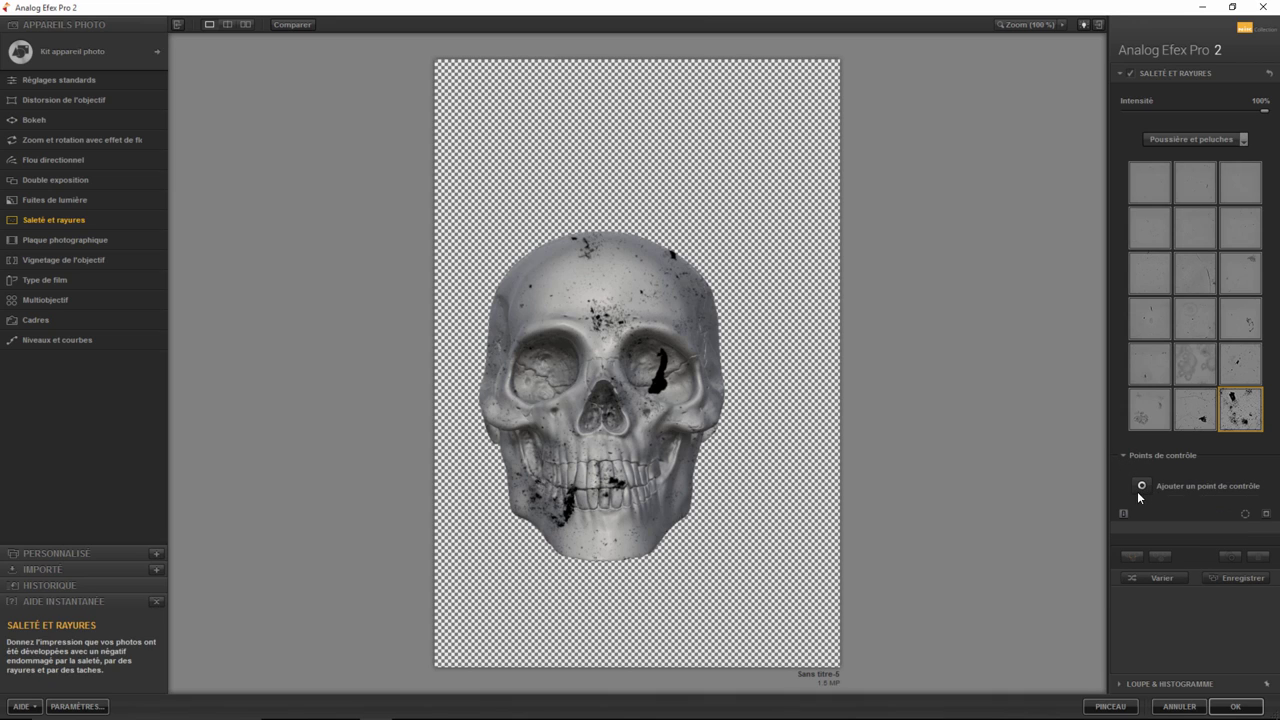
left_click(1140, 487)
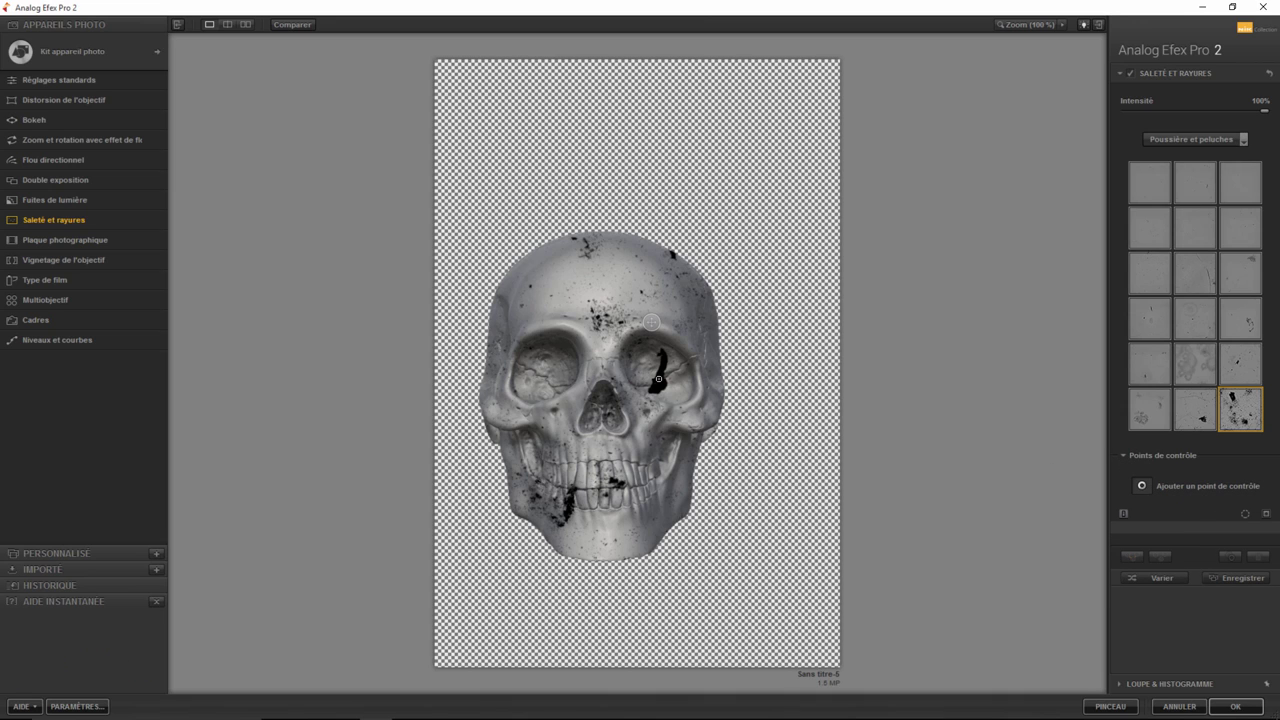
left_click(659, 379)
left_click_drag(734, 397, 694, 395)
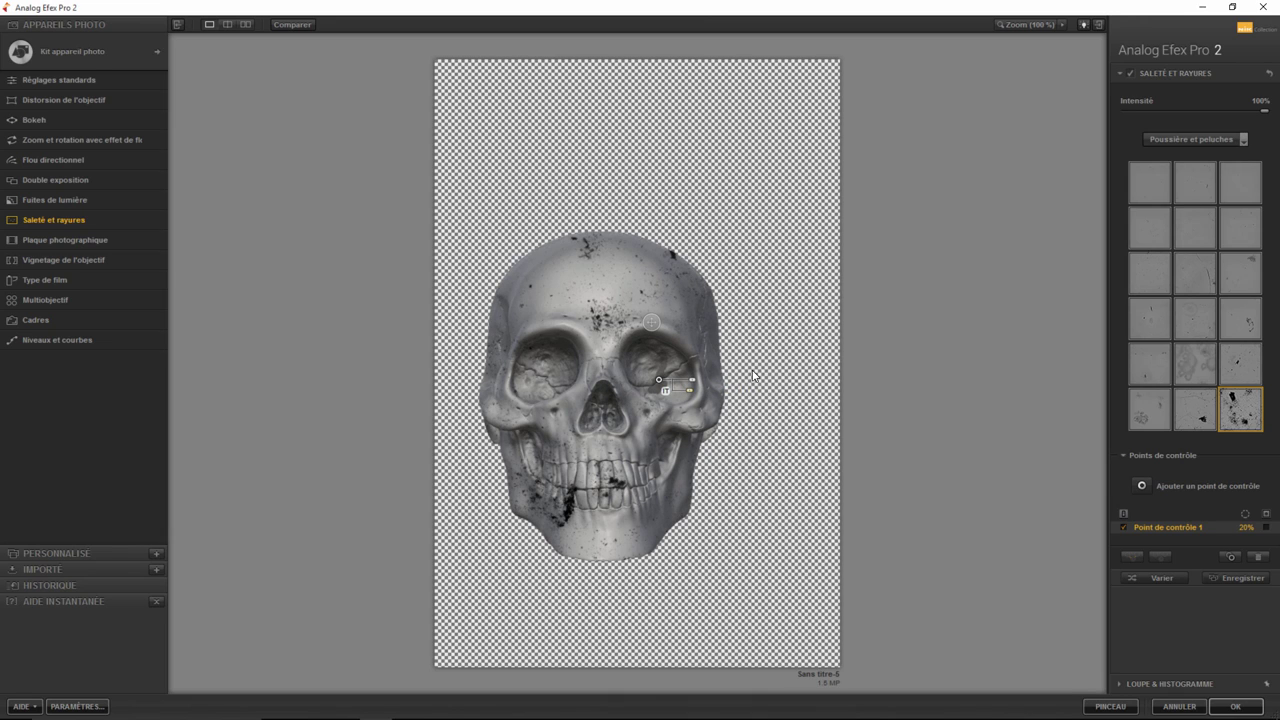
left_click(1235, 708)
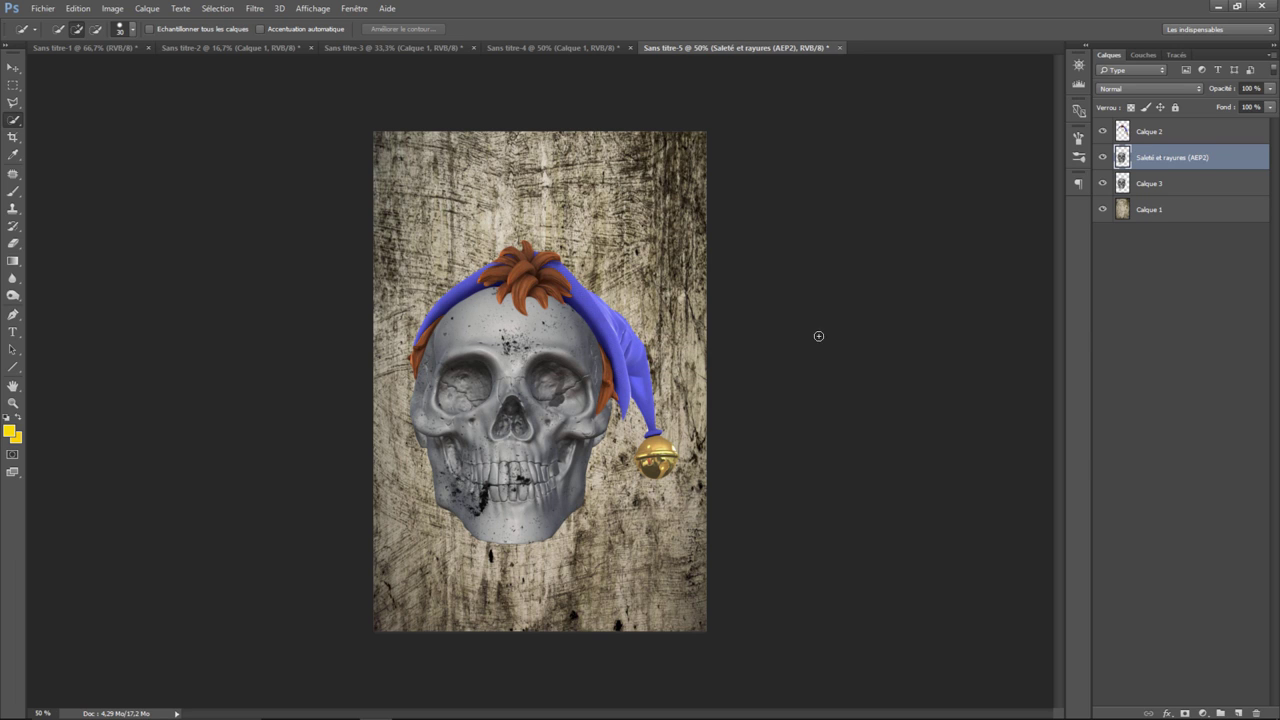
Hide Calque 3 and convert Calque 2 to black and white with brighter Rouges.
left_click(1104, 184)
left_click(1158, 131)
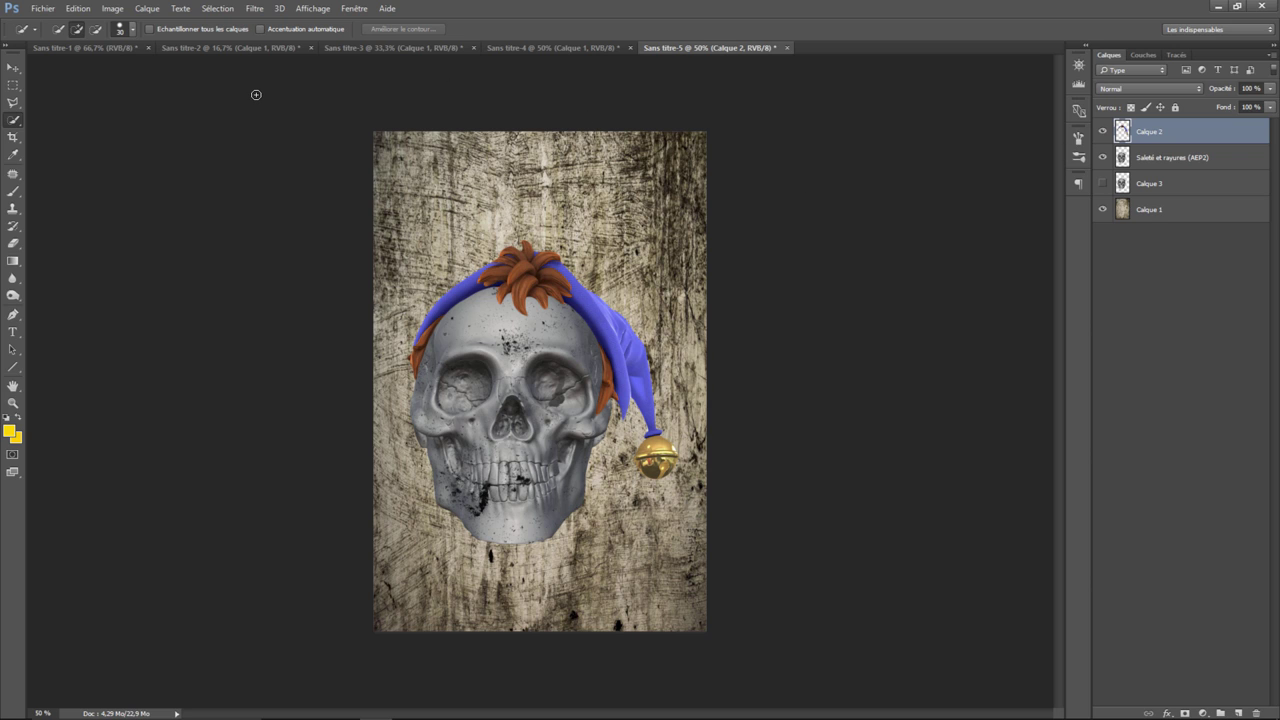
left_click(112, 8)
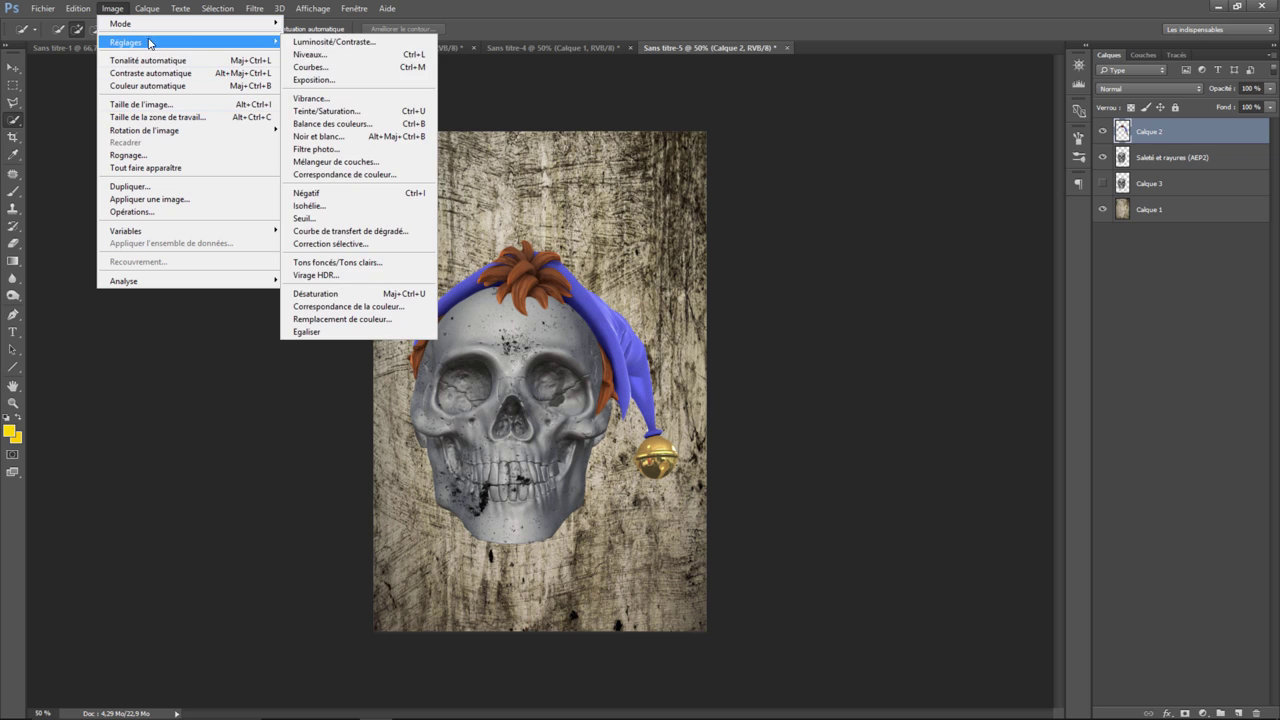
left_click(340, 118)
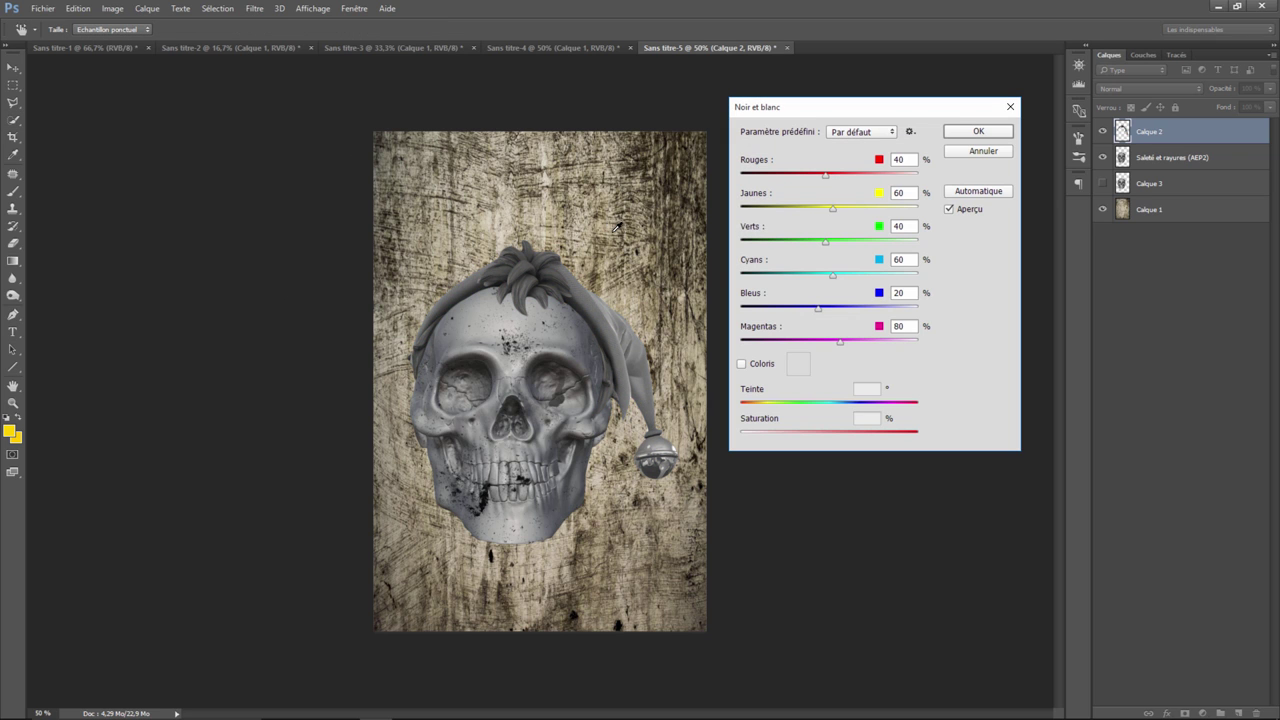
left_click_drag(827, 178, 849, 185)
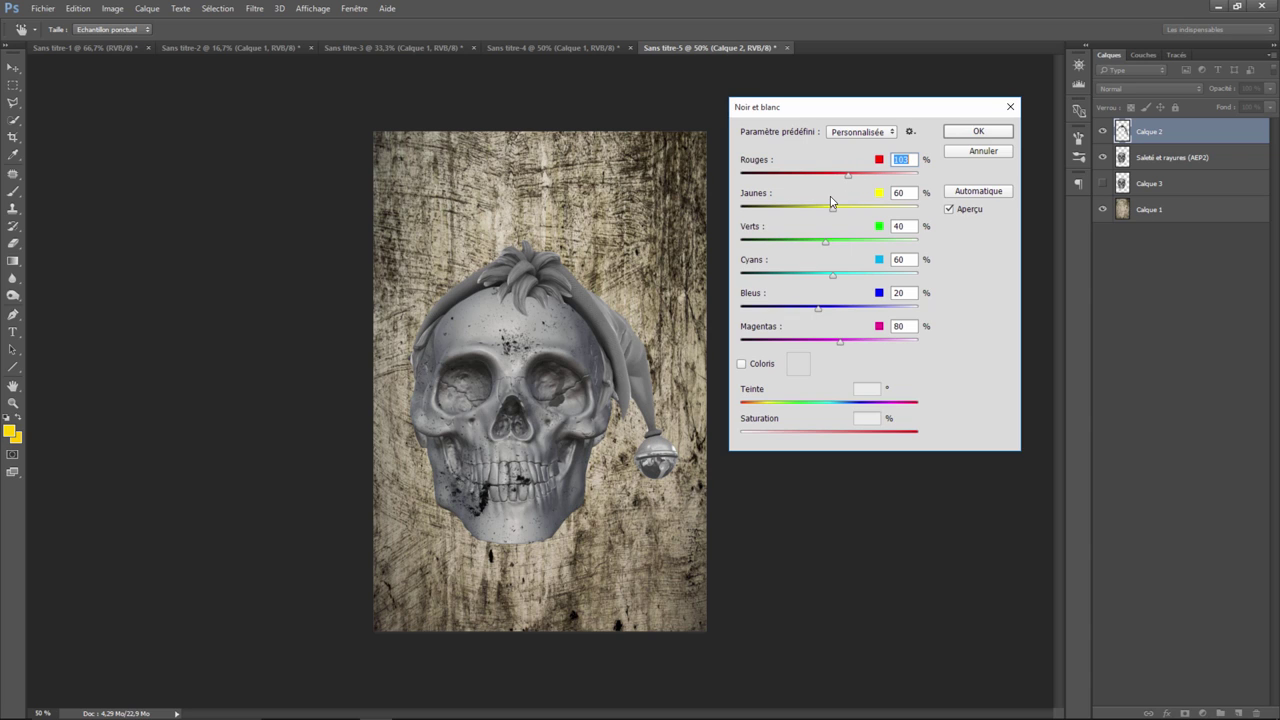
left_click(979, 132)
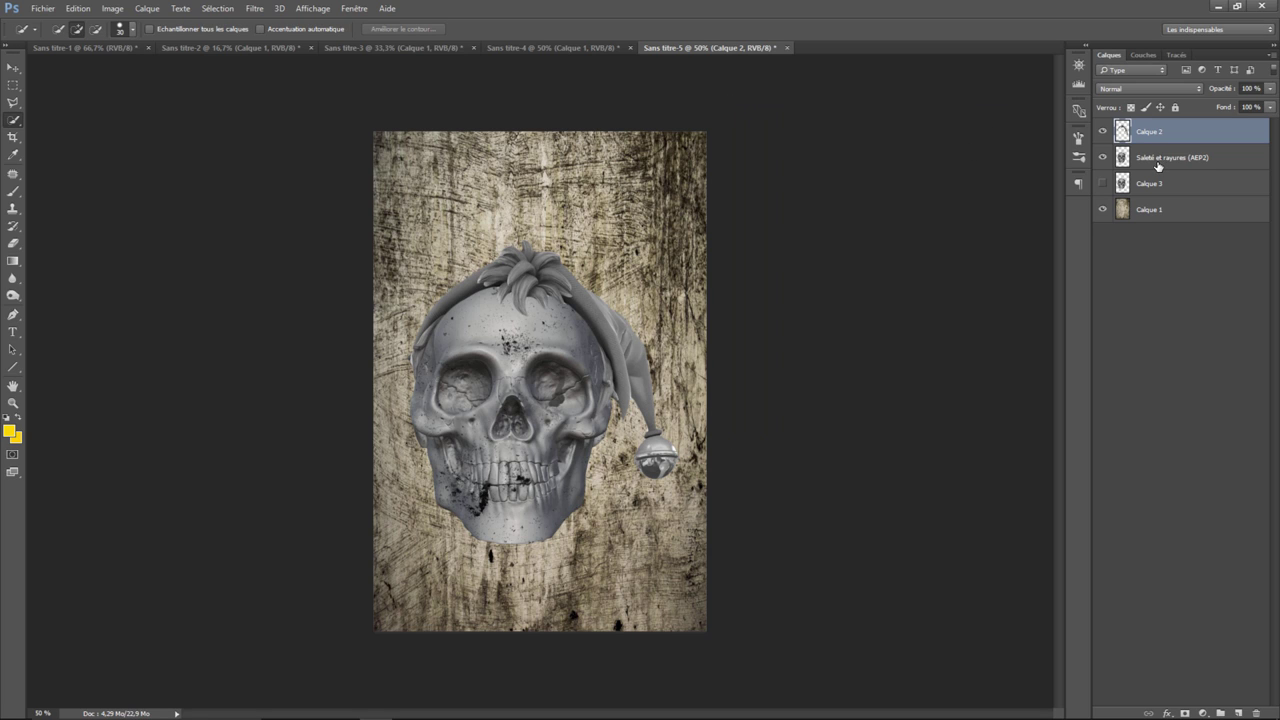
Merge the Saleté et rayures layer into the skull layer.
left_click(1150, 160, "ctrl")
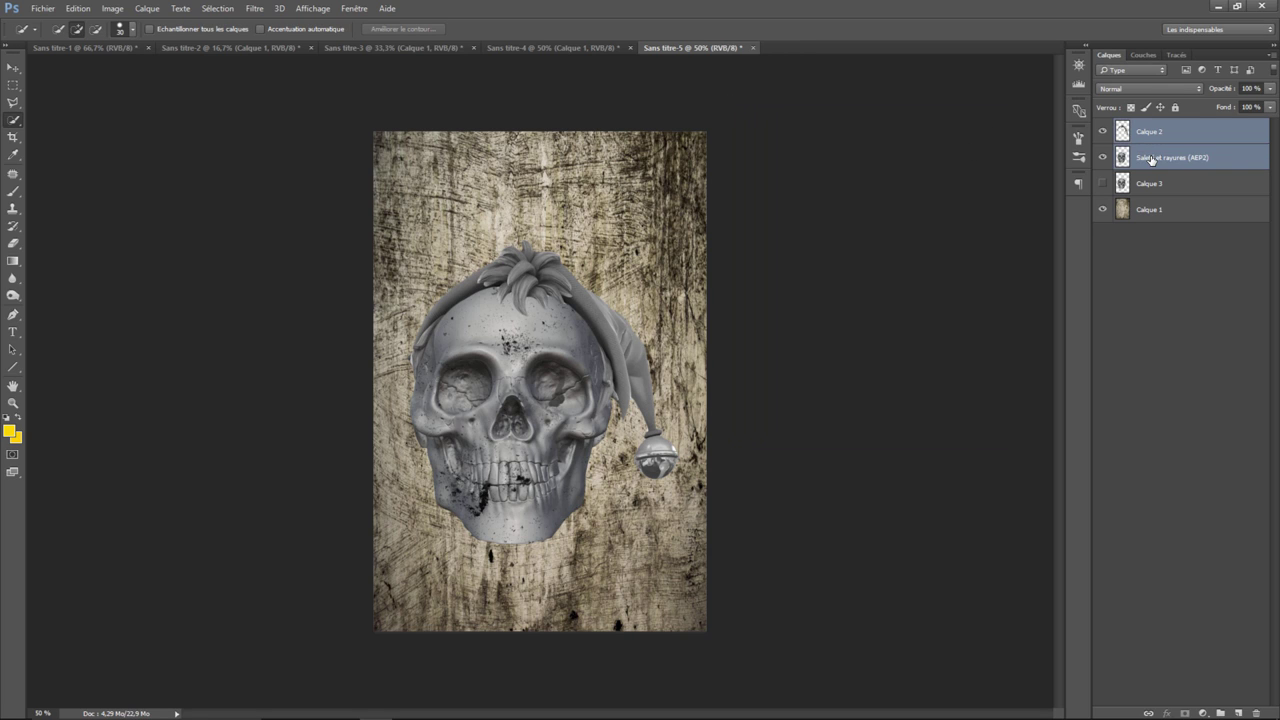
right_click(1150, 160)
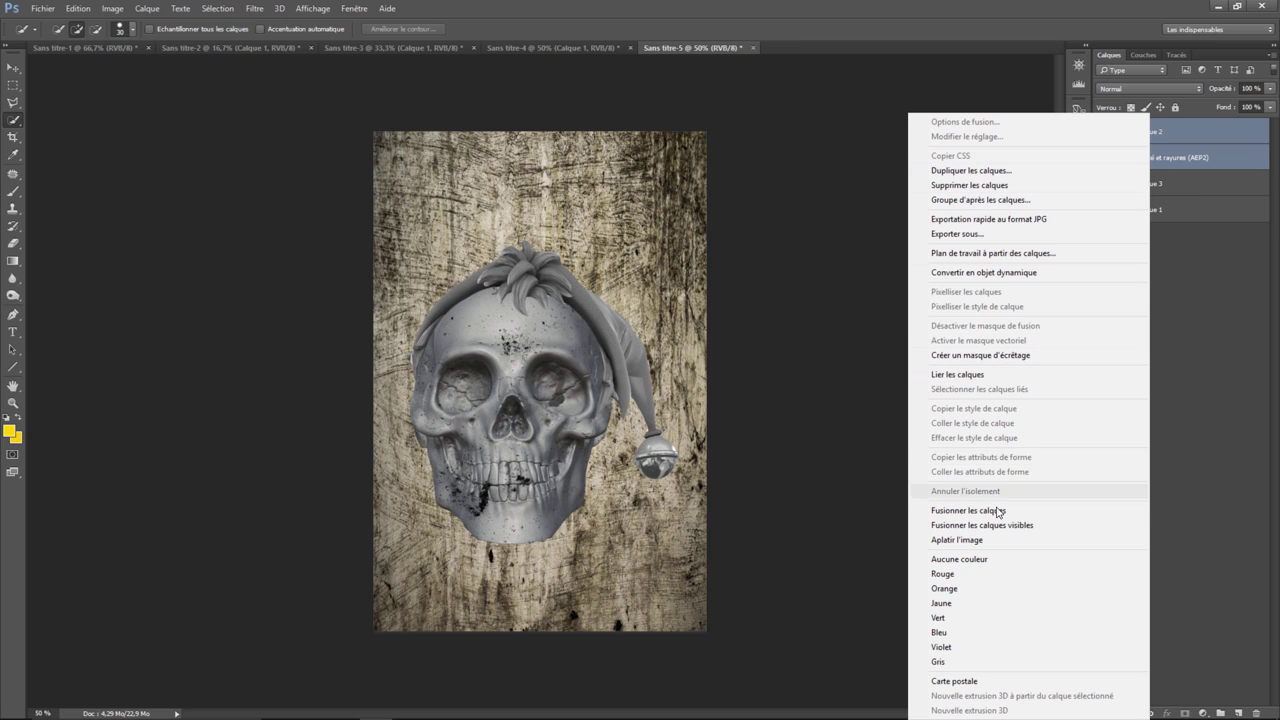
left_click(940, 510)
Scale the skull to about 76% and move it higher toward the centre of the poster.
left_click(66, 8)
mouse_move(155, 281)
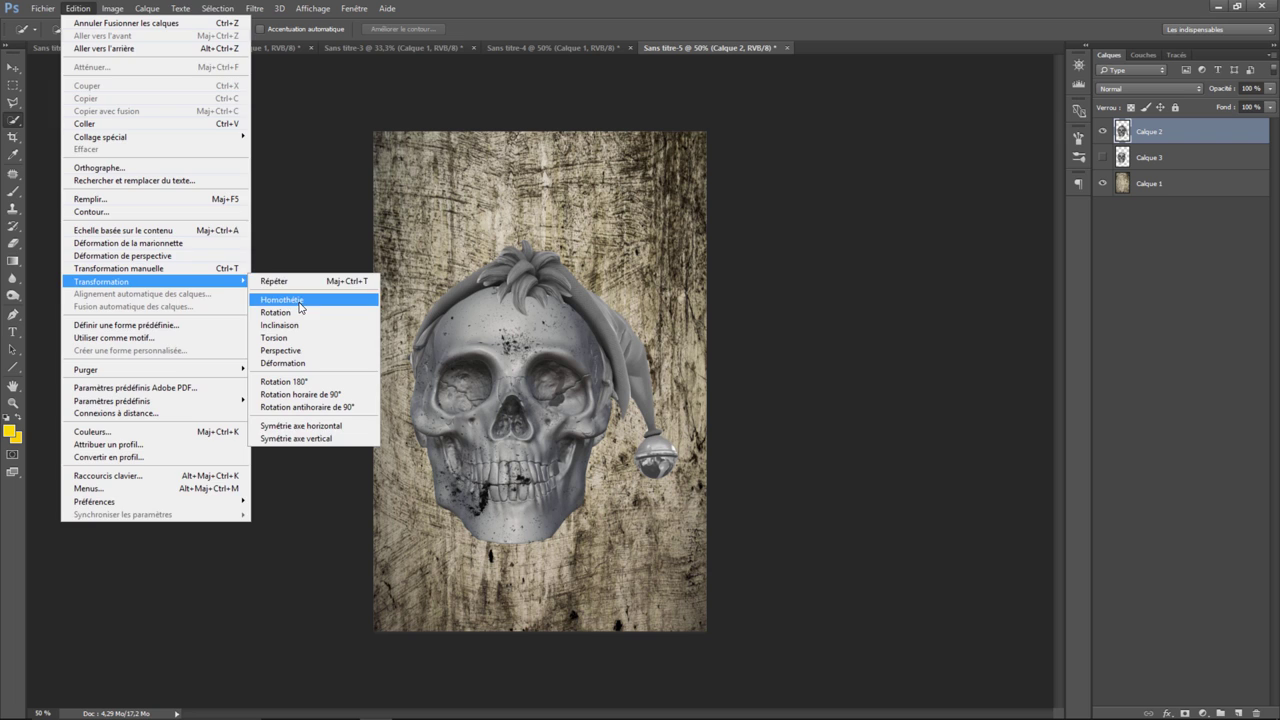
left_click(282, 299)
left_click_drag(677, 240, 605, 320)
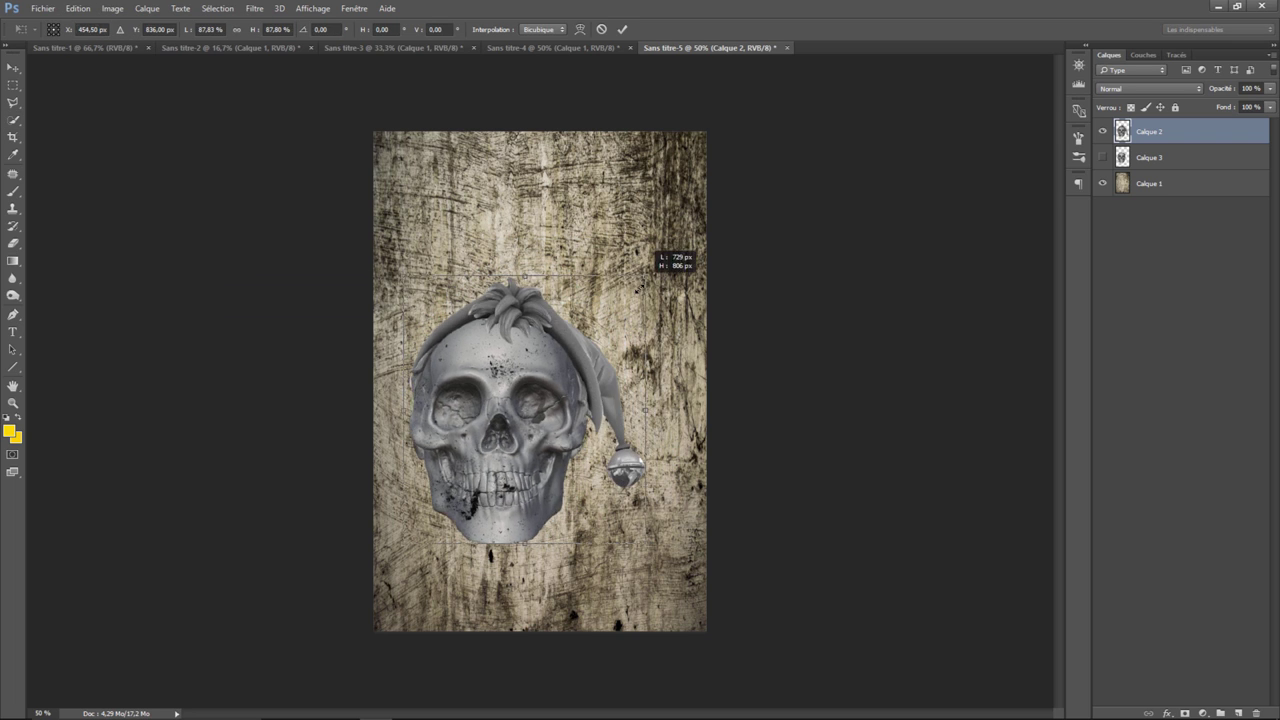
left_click_drag(488, 445, 540, 360)
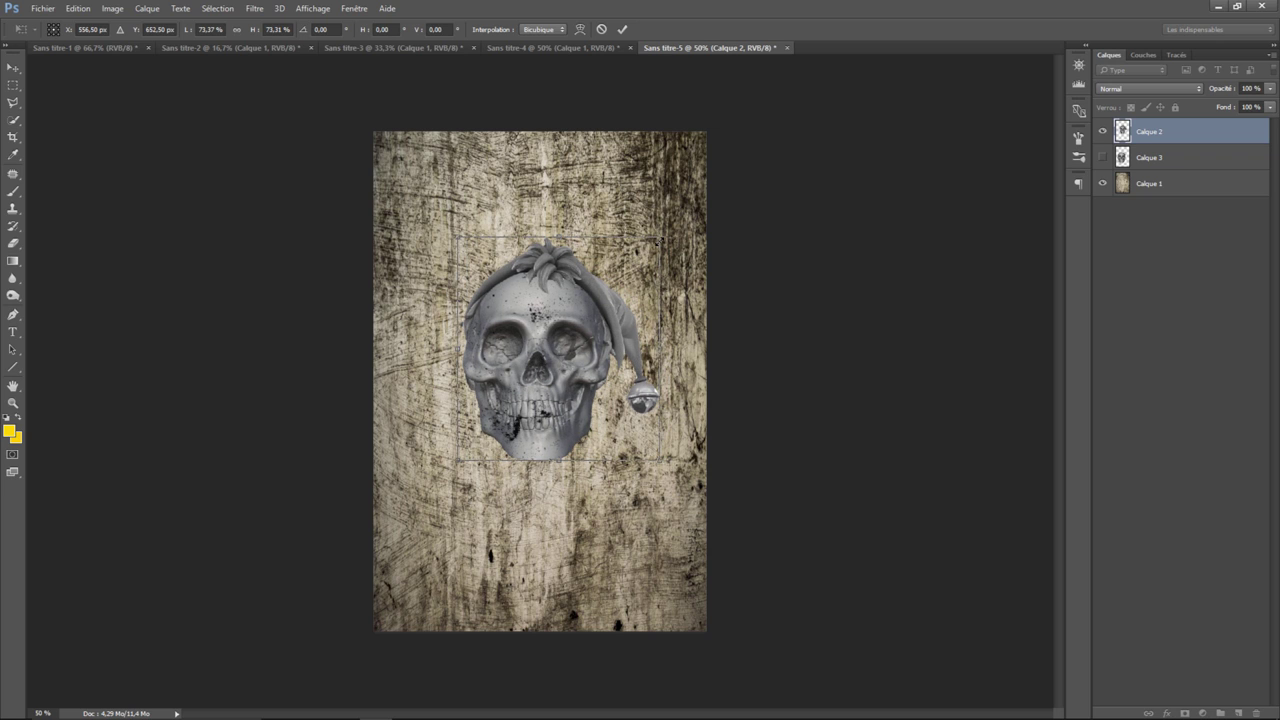
left_click_drag(660, 239, 666, 233)
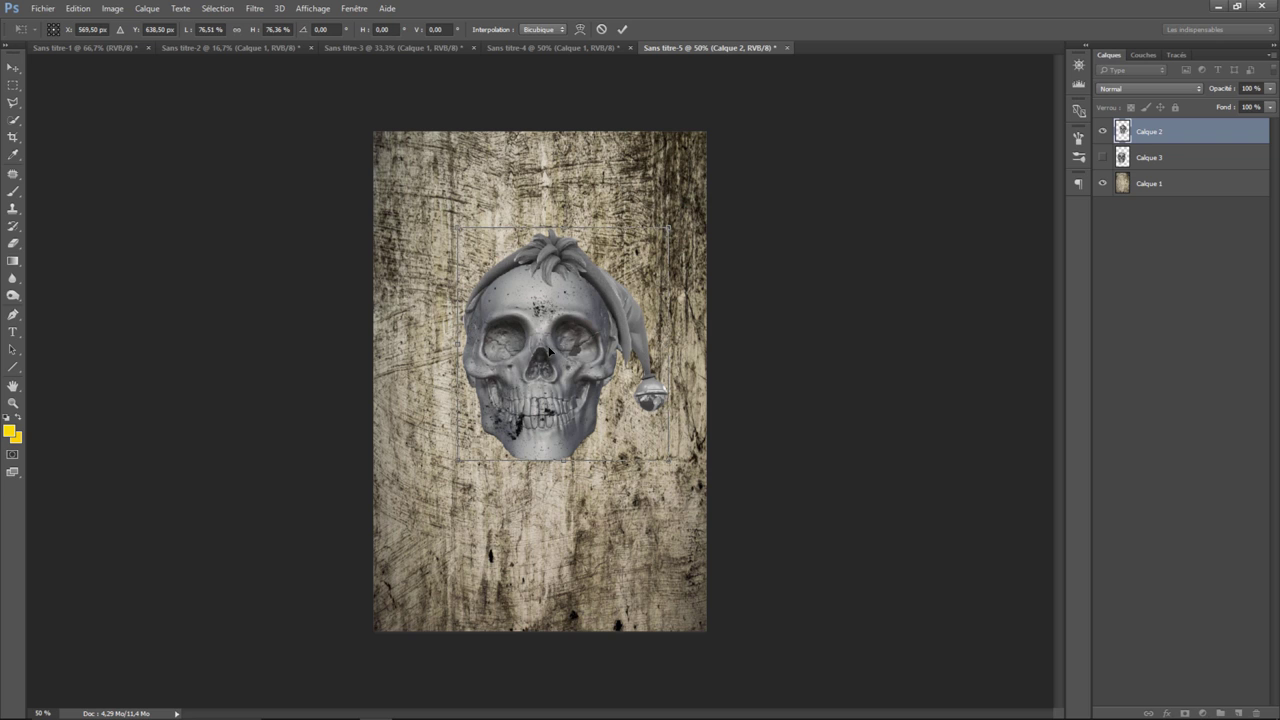
mouse_move(539, 354)
left_mouse_down()
mouse_move(539, 368)
mouse_move(547, 361)
left_mouse_up()
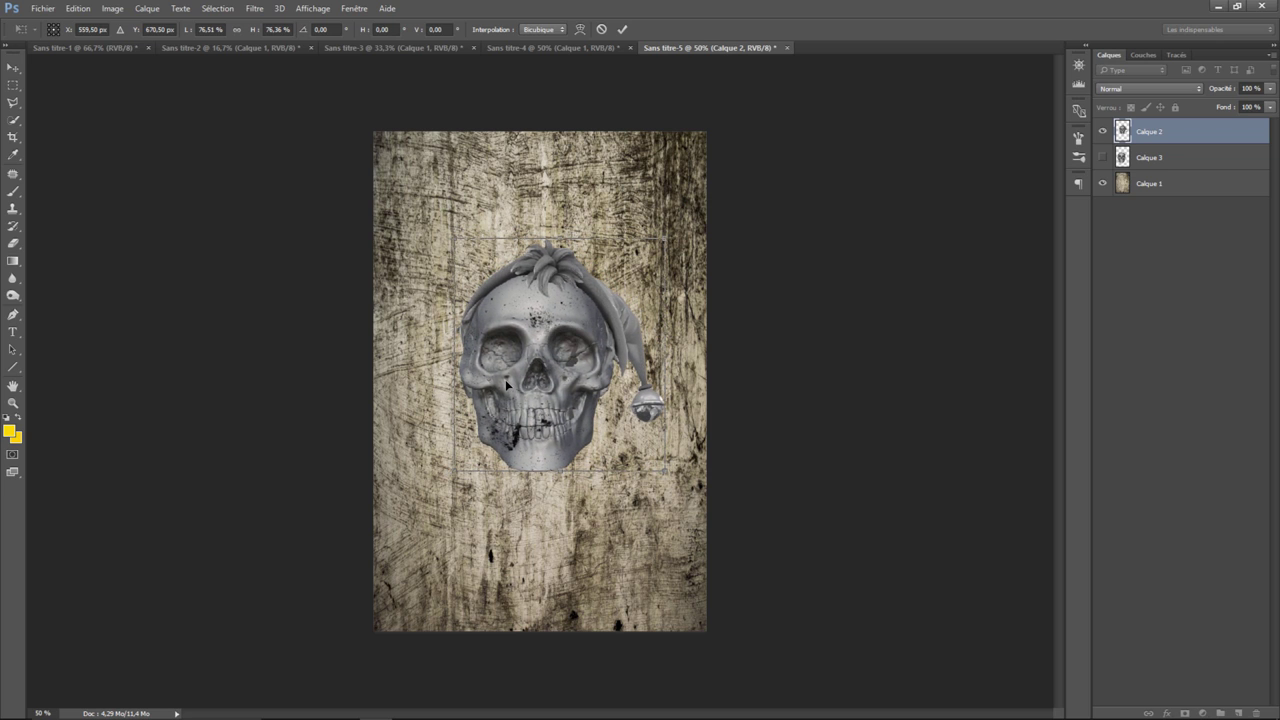
key("Return")
key("w")
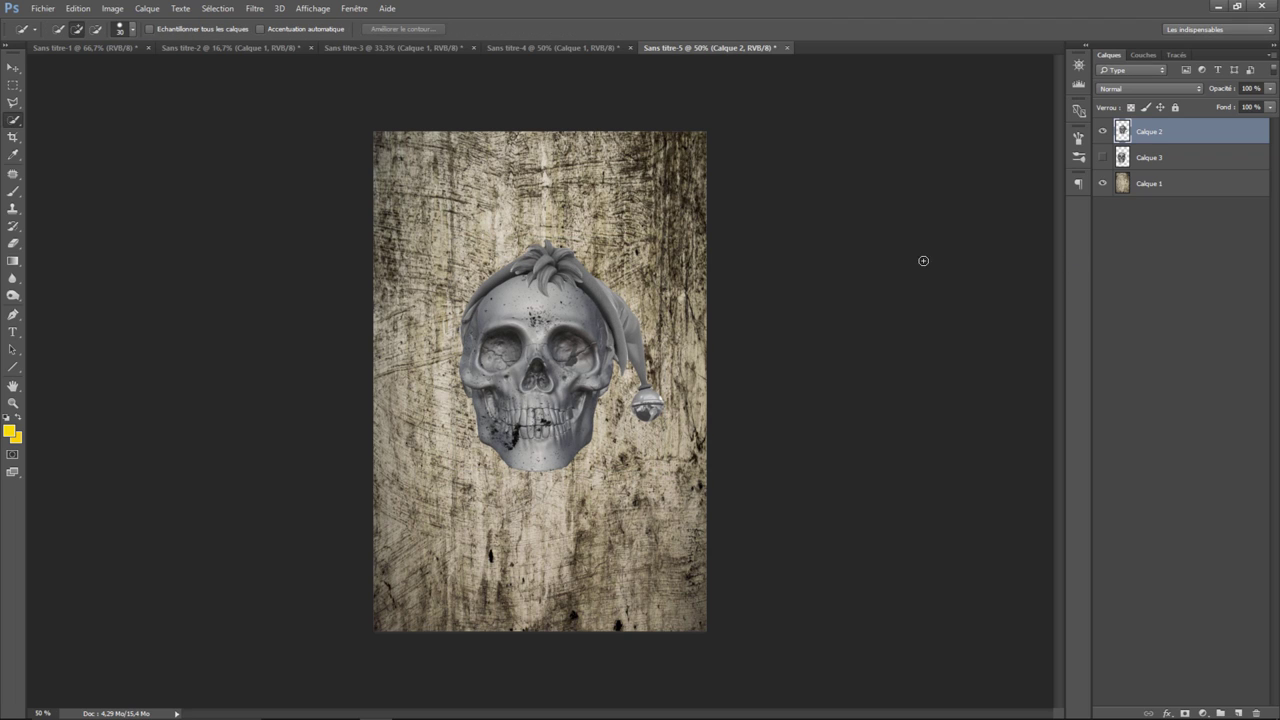
Open the skull in Analog Efex Pro 2 using a custom camera kit without Saleté et rayures and Vignetage de l'objectif.
left_click(257, 11)
mouse_move(279, 301)
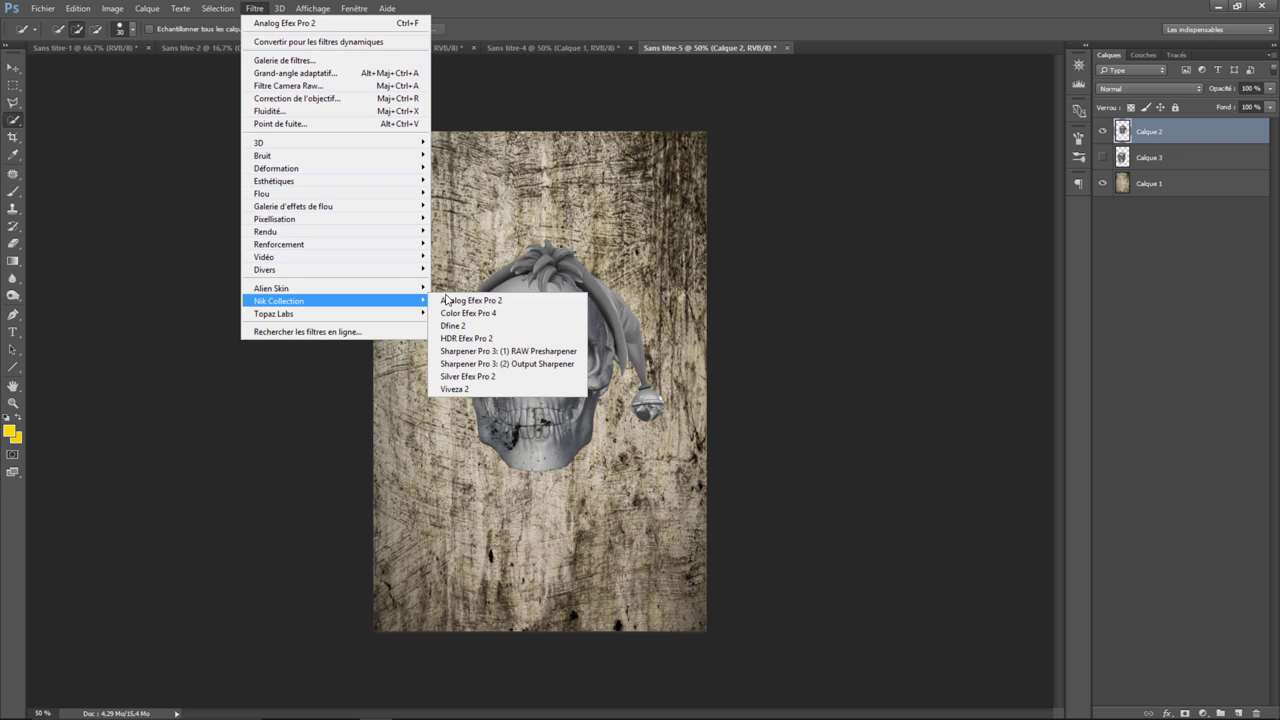
left_click(460, 300)
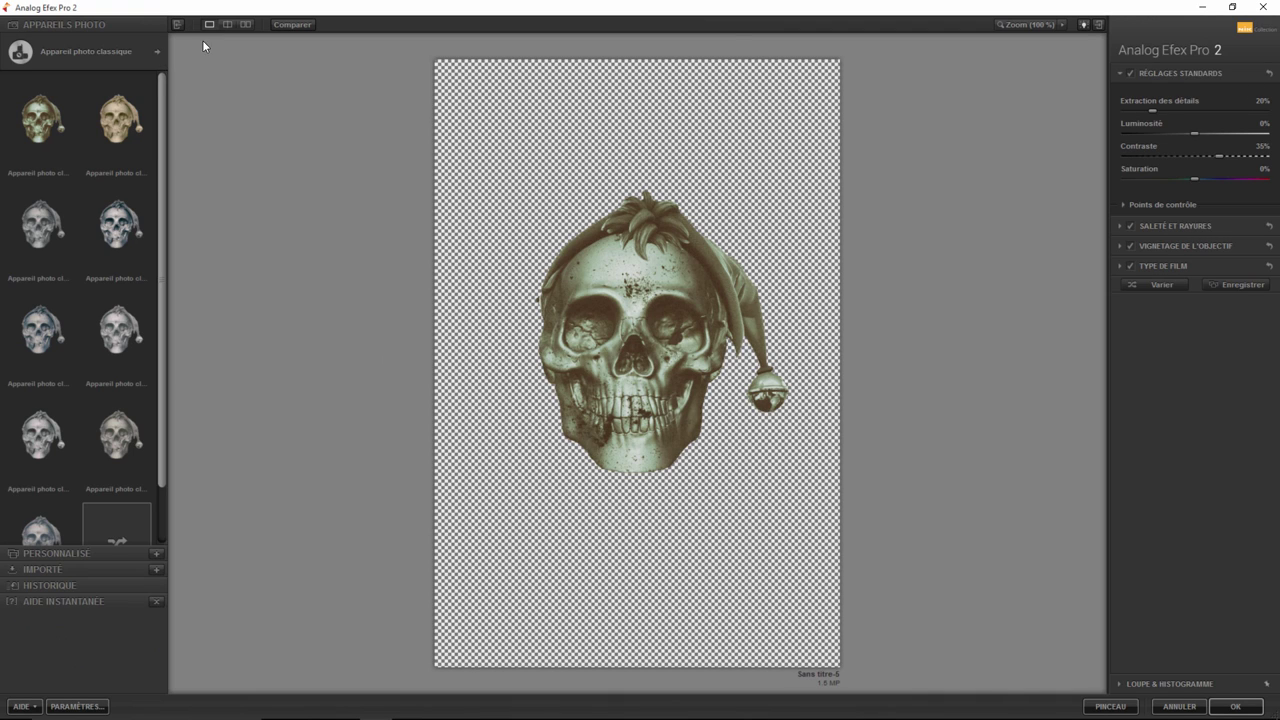
left_click(157, 51)
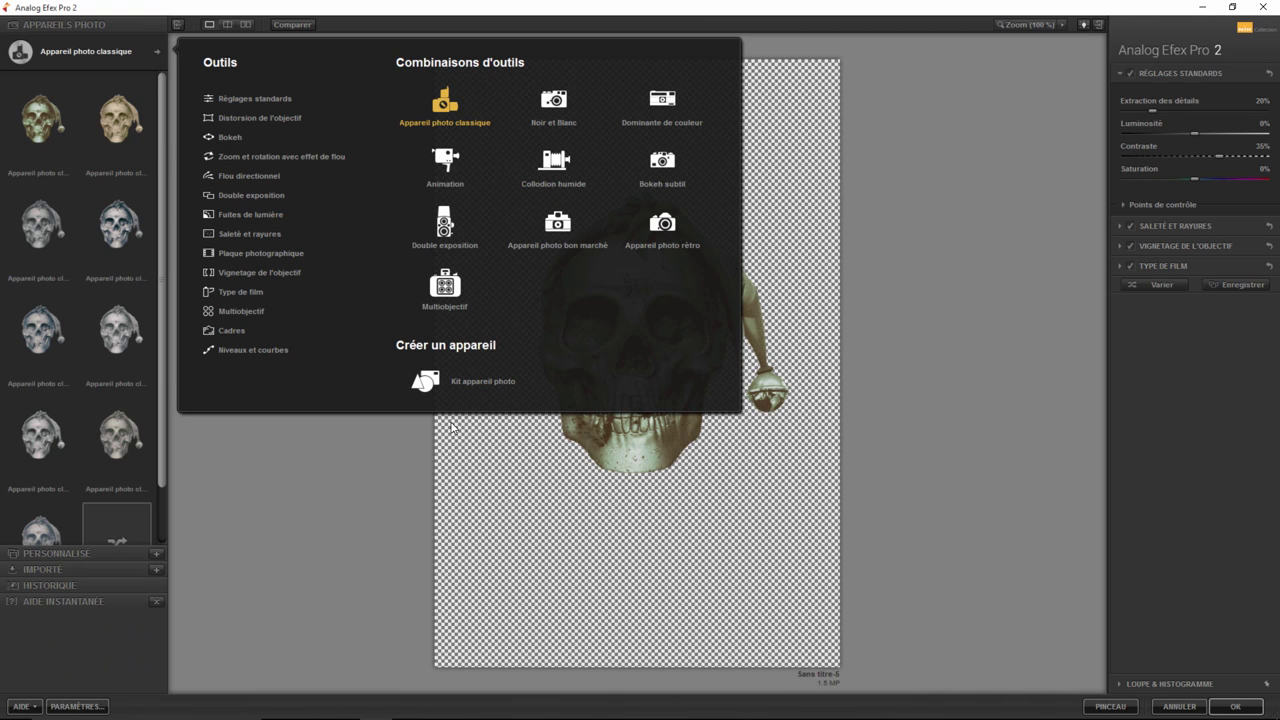
left_click(469, 380)
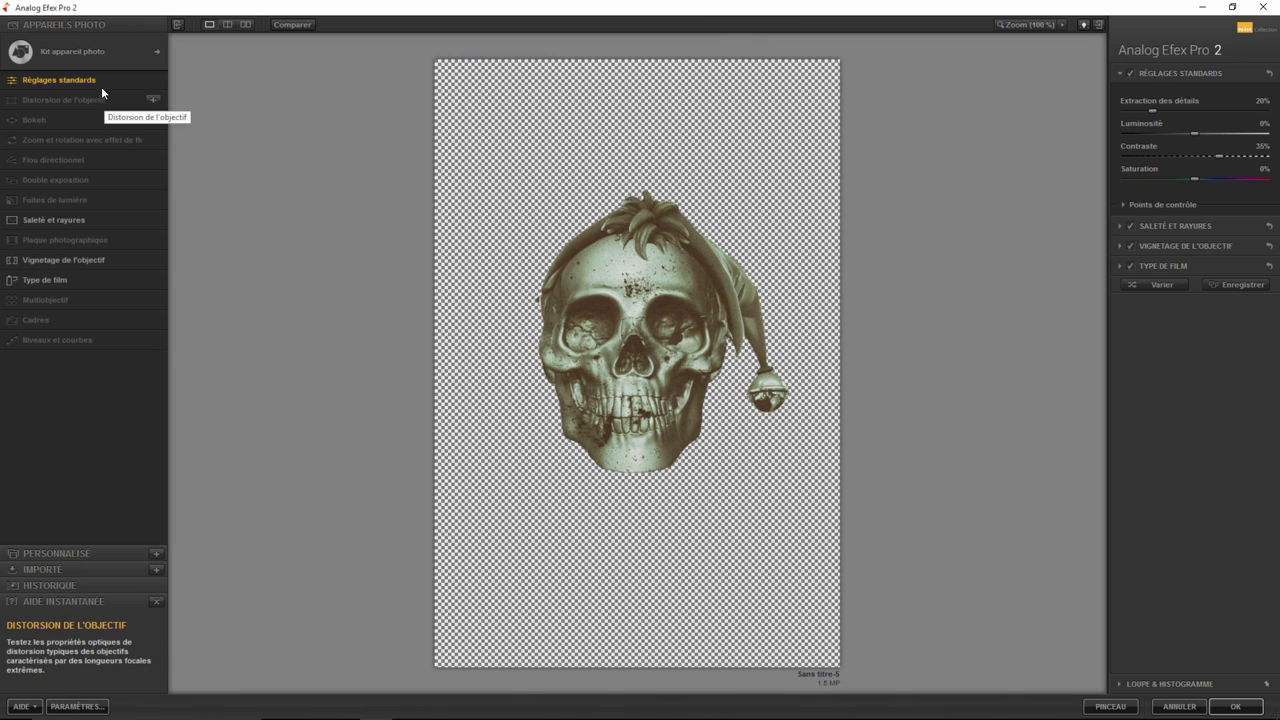
left_click(153, 220)
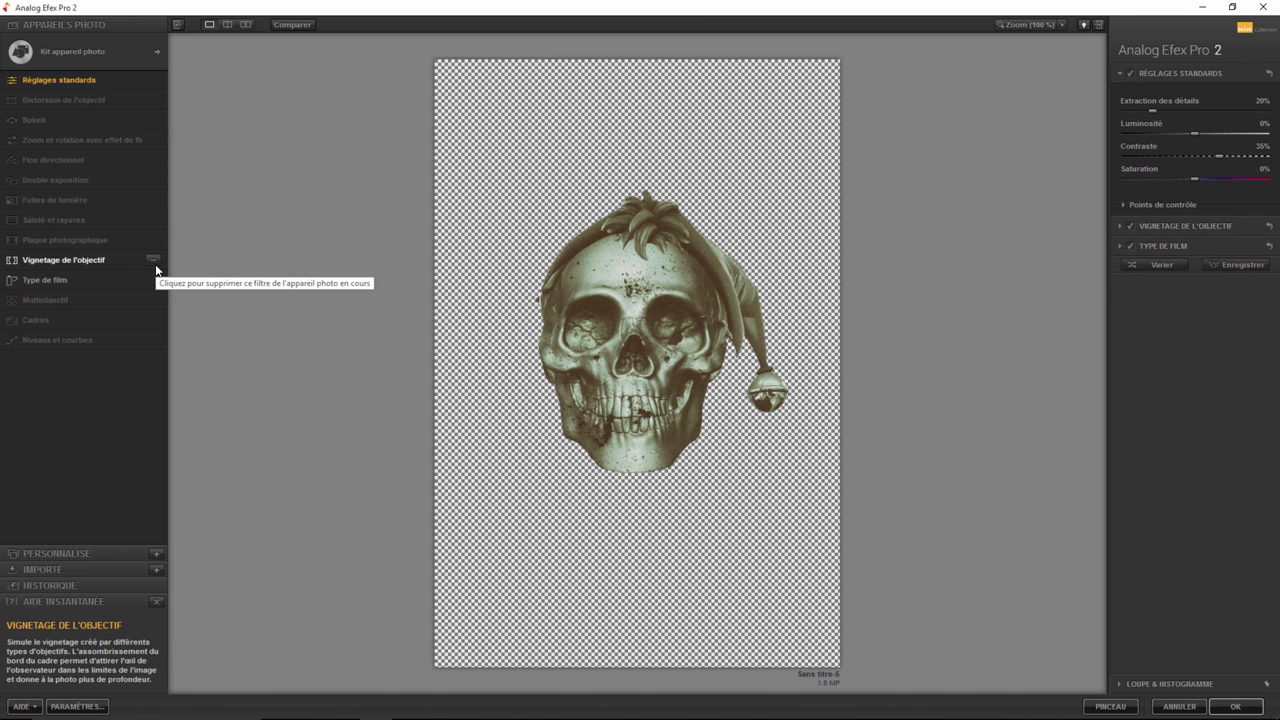
left_click(154, 259)
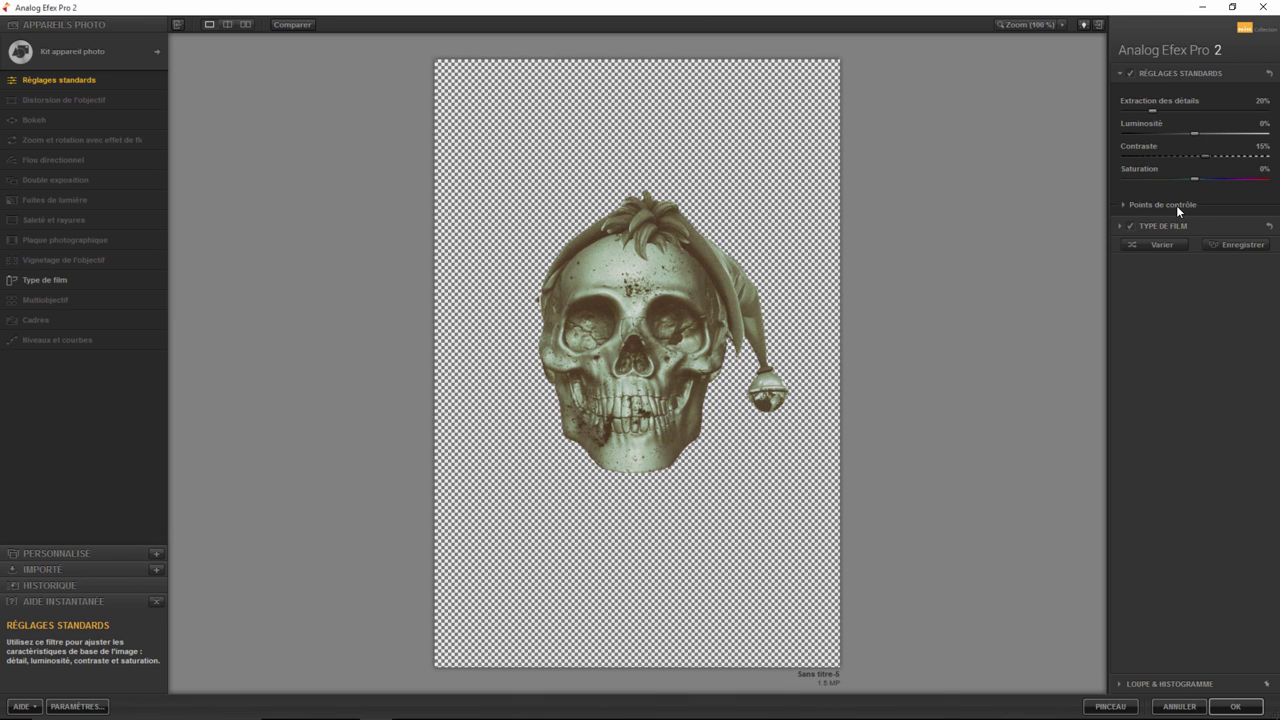
Apply the second Chaud film-type preset and raise the skull's Contraste in Réglages standards.
left_click(1119, 226)
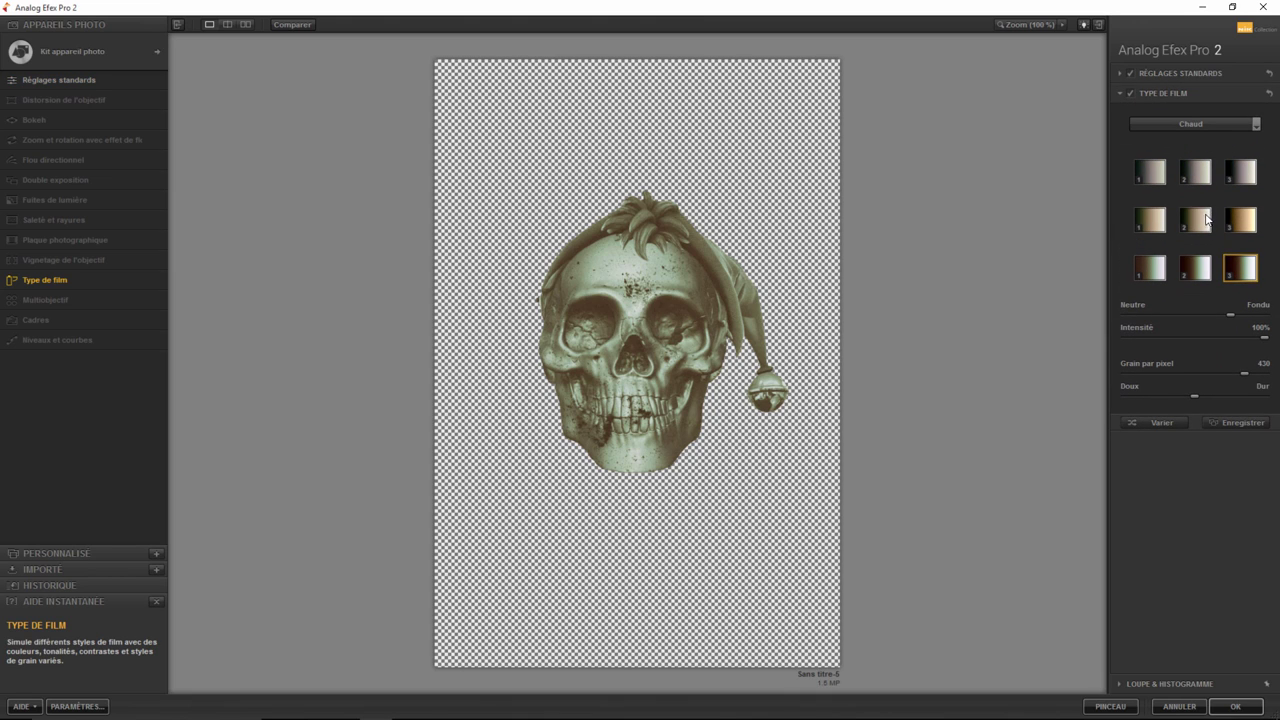
left_click(1206, 221)
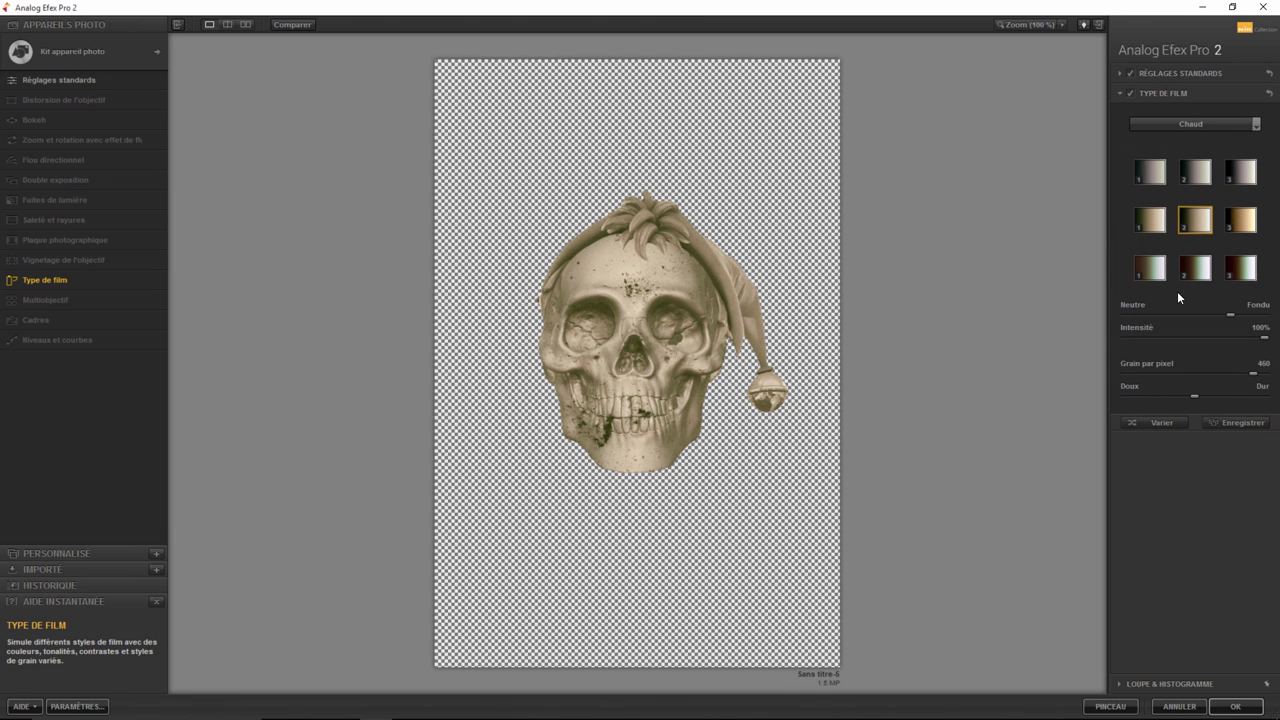
left_click(1120, 73)
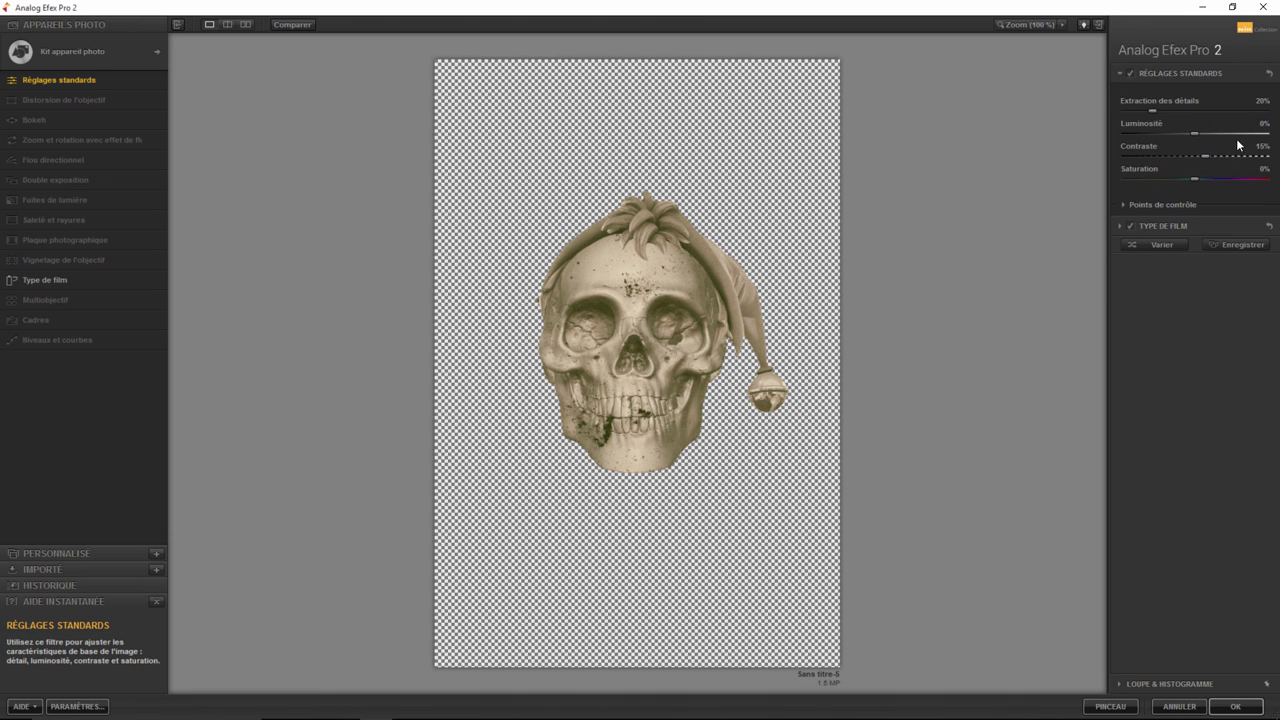
mouse_move(1204, 157)
left_mouse_down()
mouse_move(1231, 158)
mouse_move(1218, 156)
left_mouse_up()
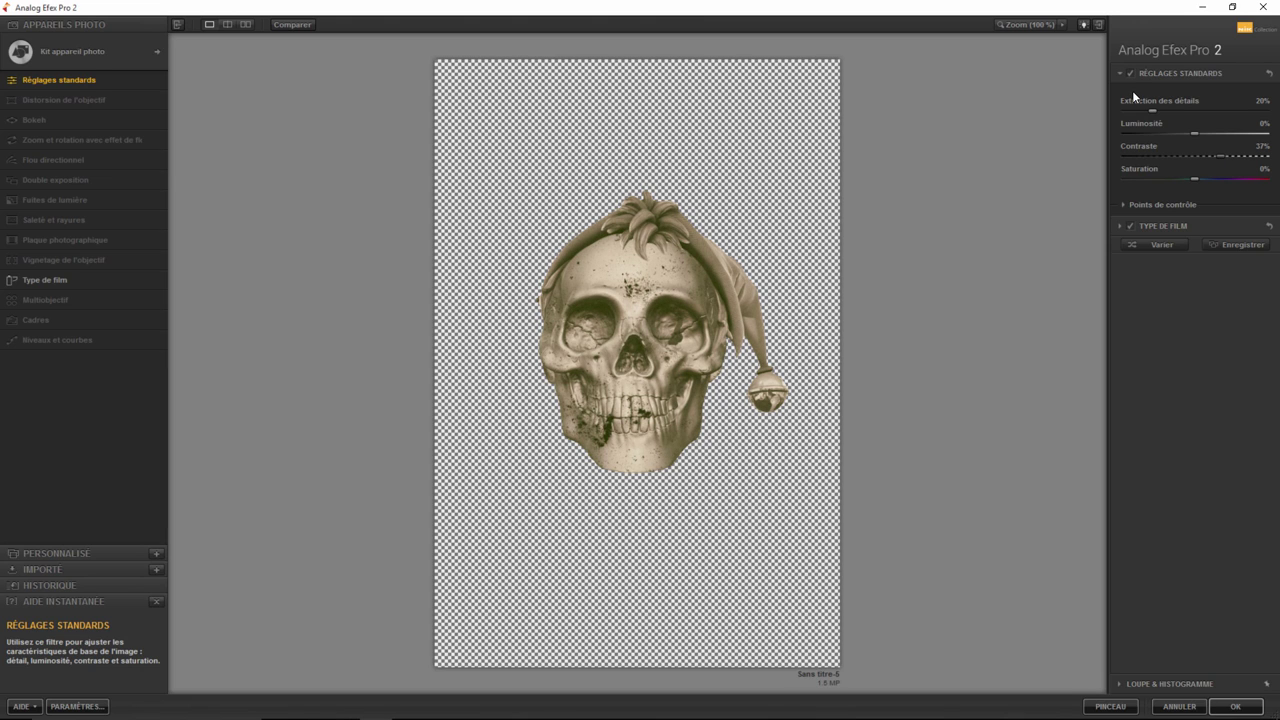
Lower the film effect Intensité to 73% and apply the look back in Photoshop.
left_click(1119, 226)
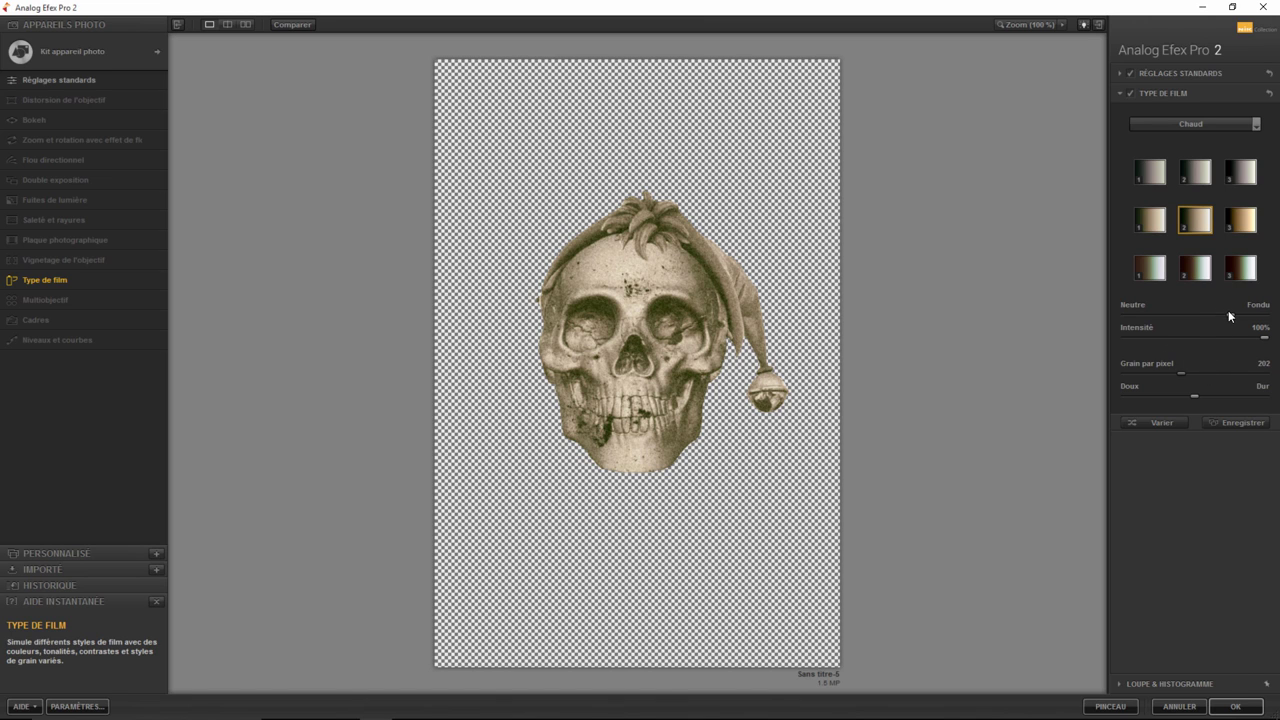
mouse_move(1268, 342)
left_mouse_down()
mouse_move(1186, 339)
mouse_move(1230, 340)
left_mouse_up()
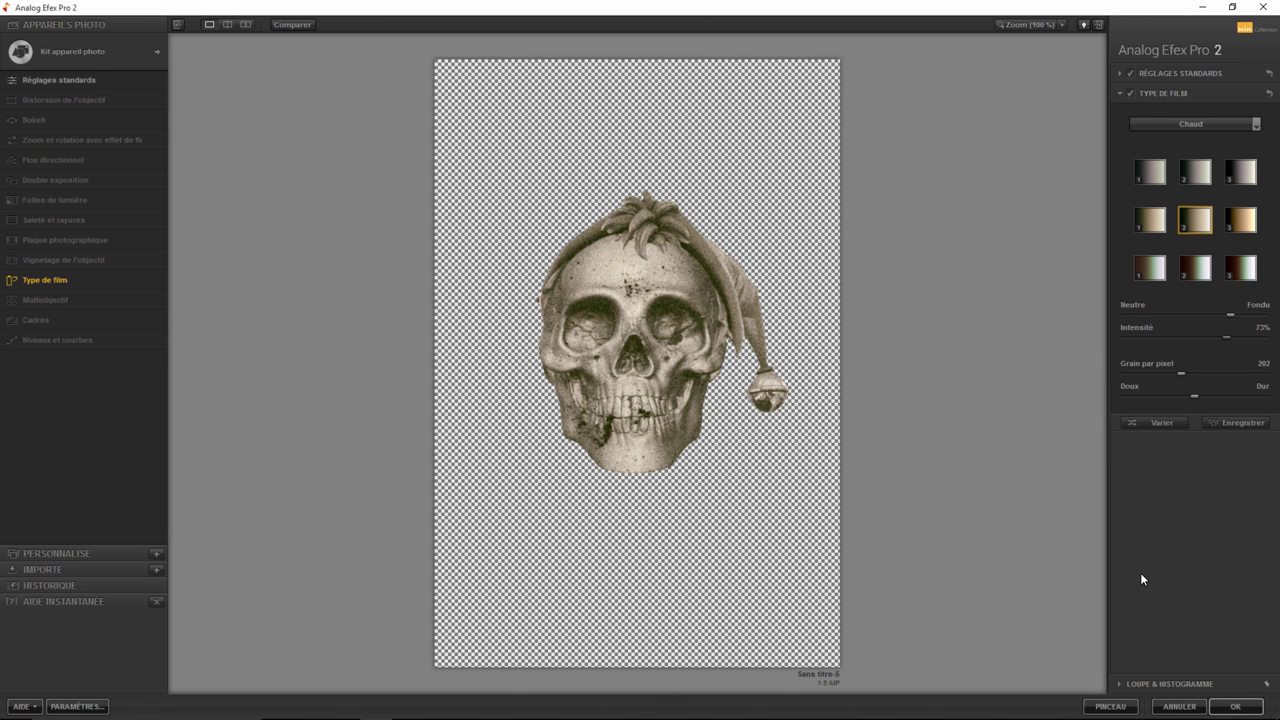
left_click(1236, 706)
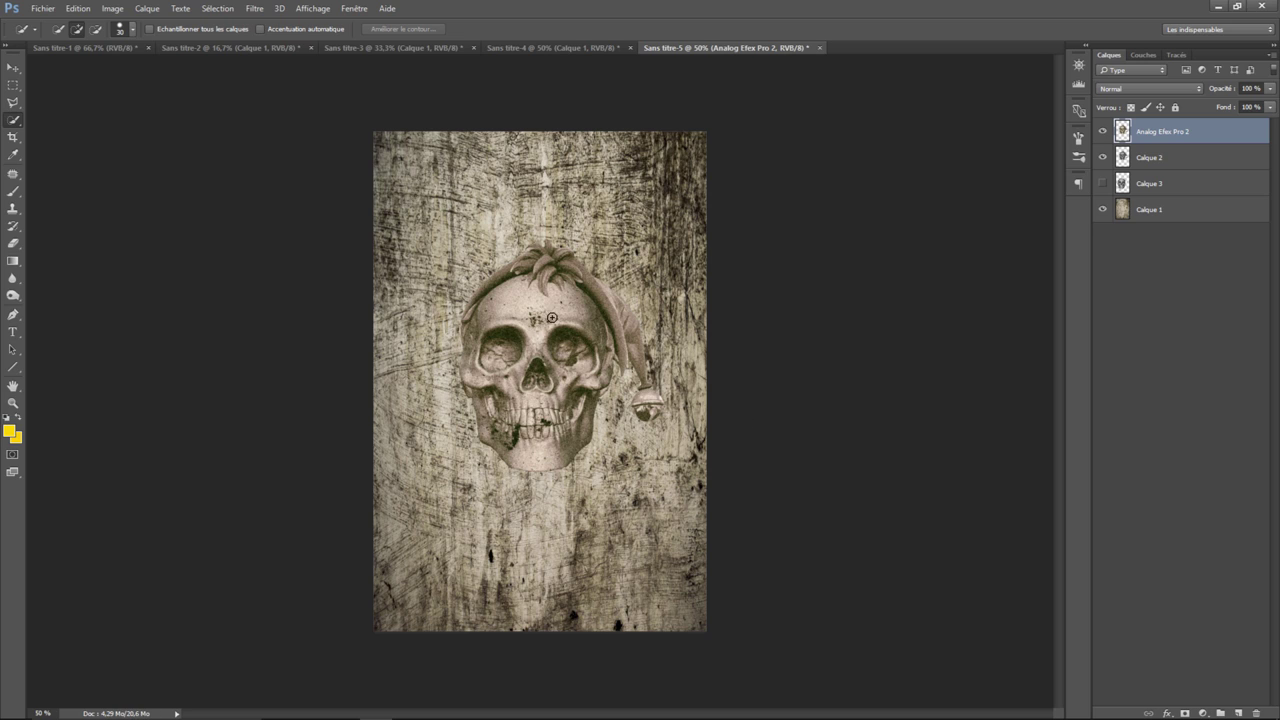
left_click(1146, 212)
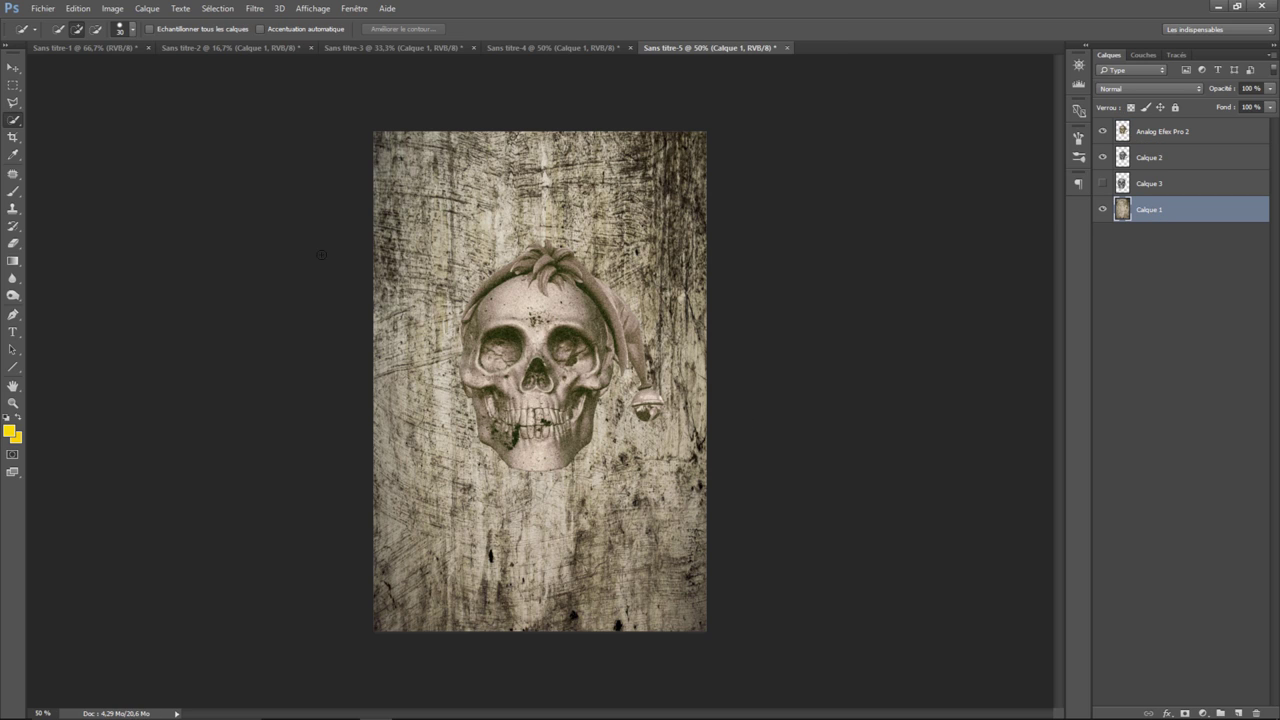
Copy a wide rectangular band across the skull's eyes onto new layer Calque 4.
left_click(13, 85)
left_click_drag(367, 327, 749, 393)
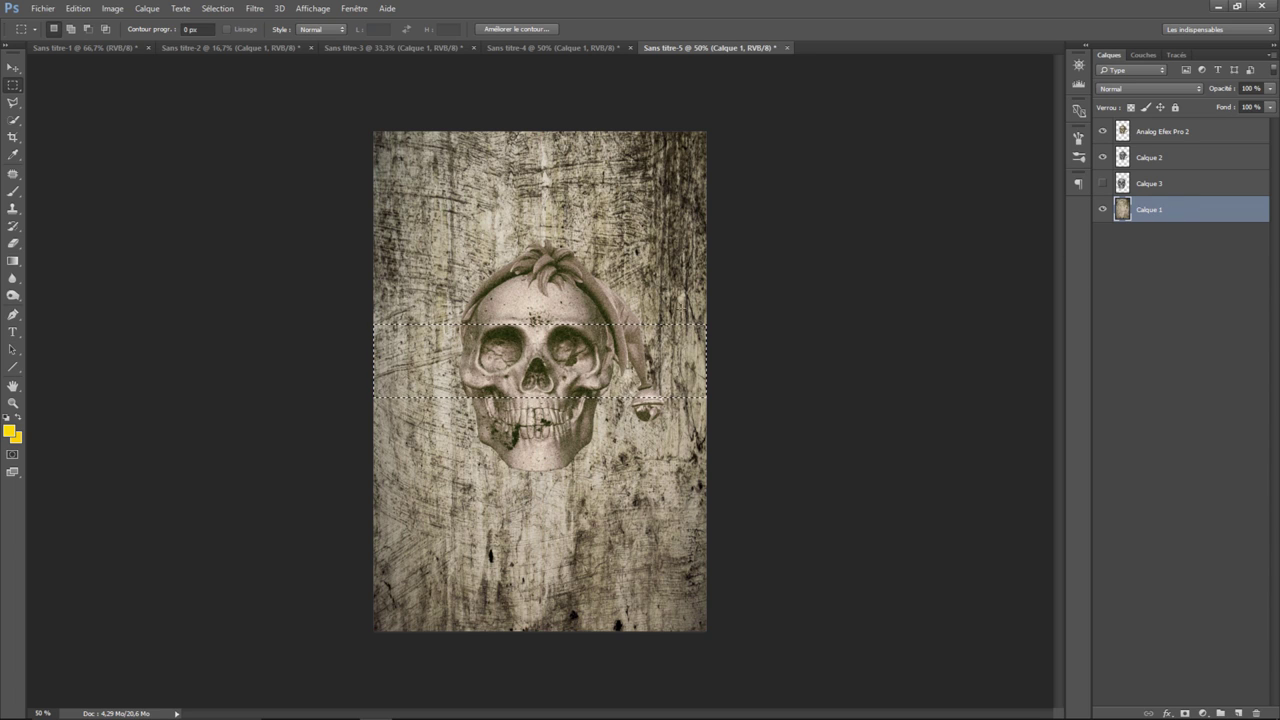
right_click(396, 370)
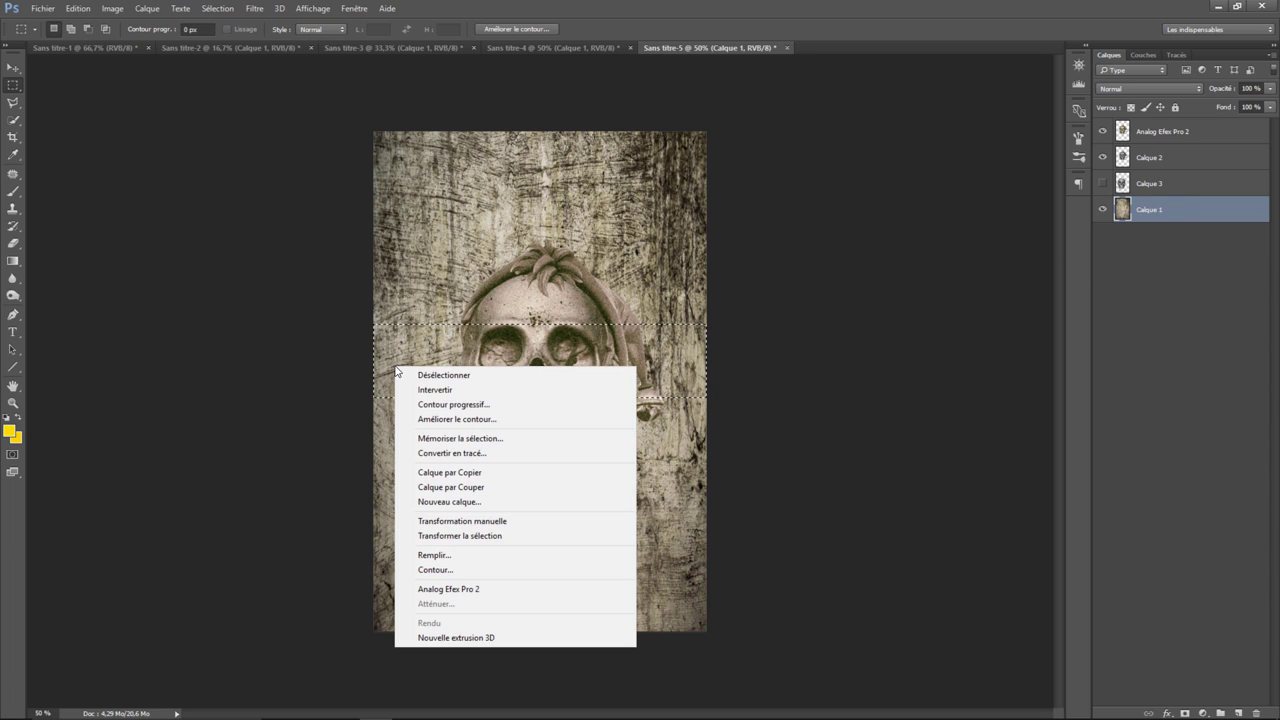
left_click(449, 472)
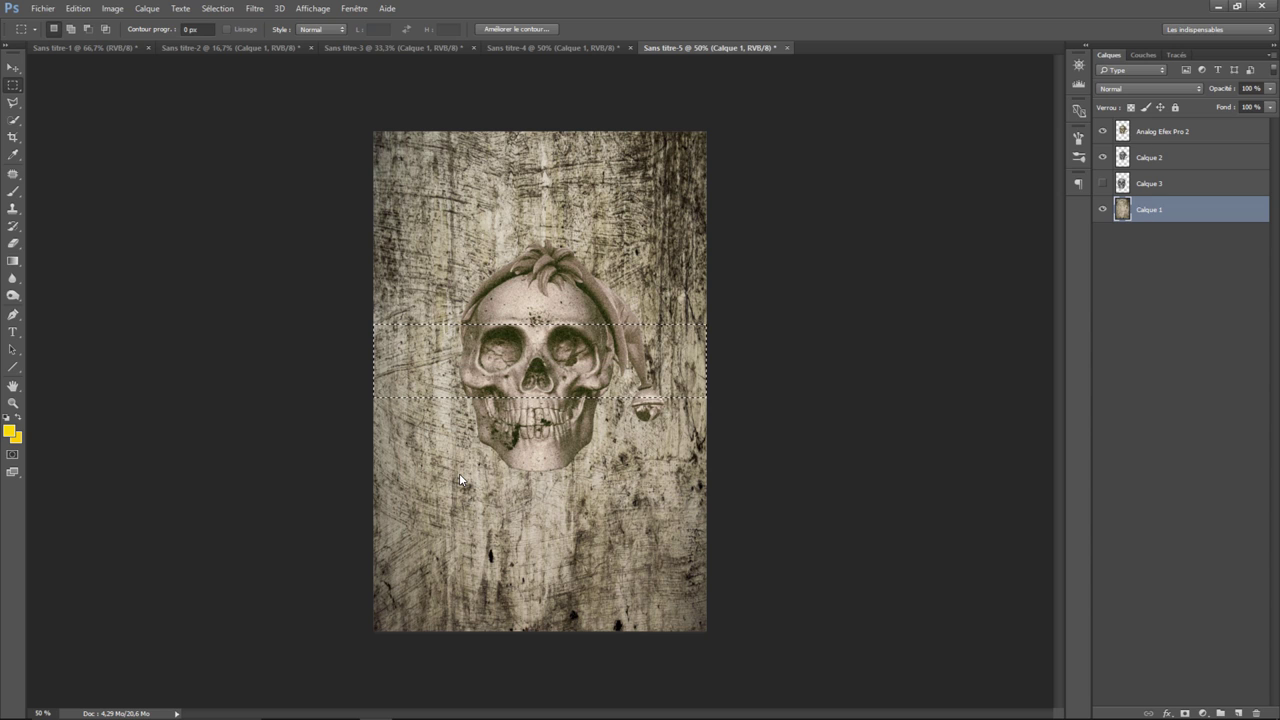
Darken the copied band to Luminosité -150 with Luminosité/Contraste.
left_click(112, 8)
mouse_move(140, 46)
left_click(327, 43)
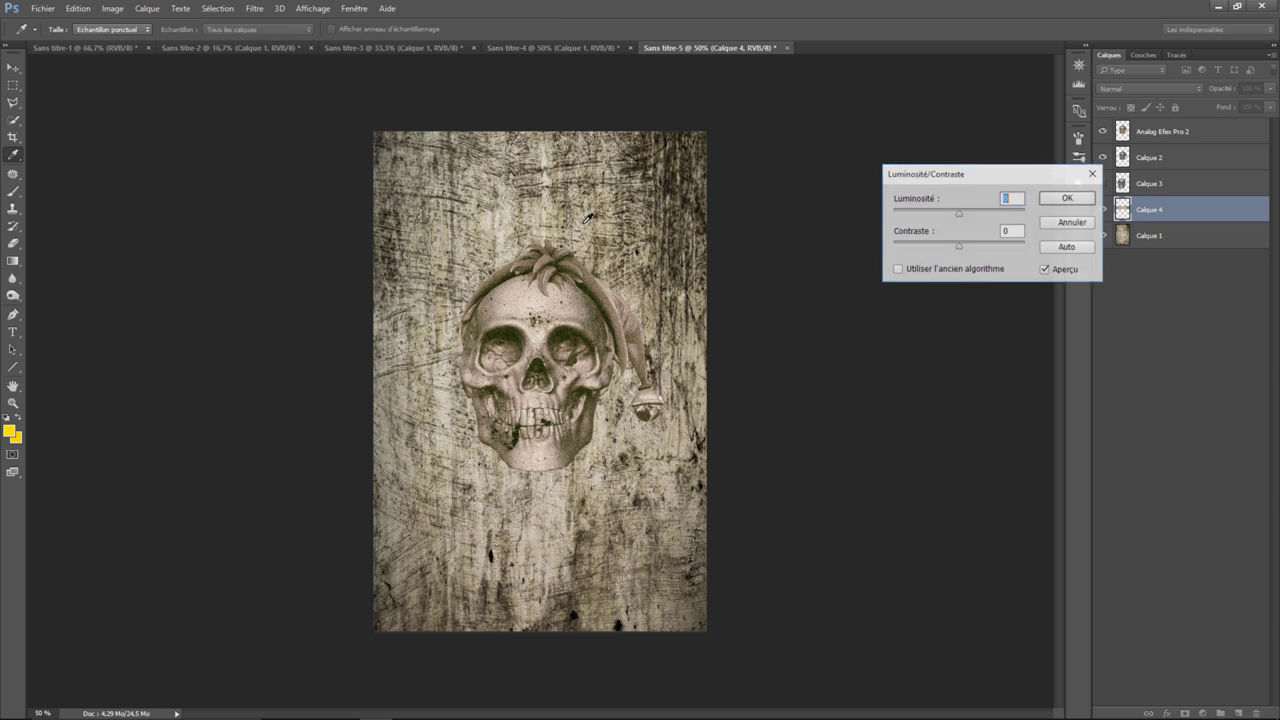
left_click_drag(959, 213, 873, 220)
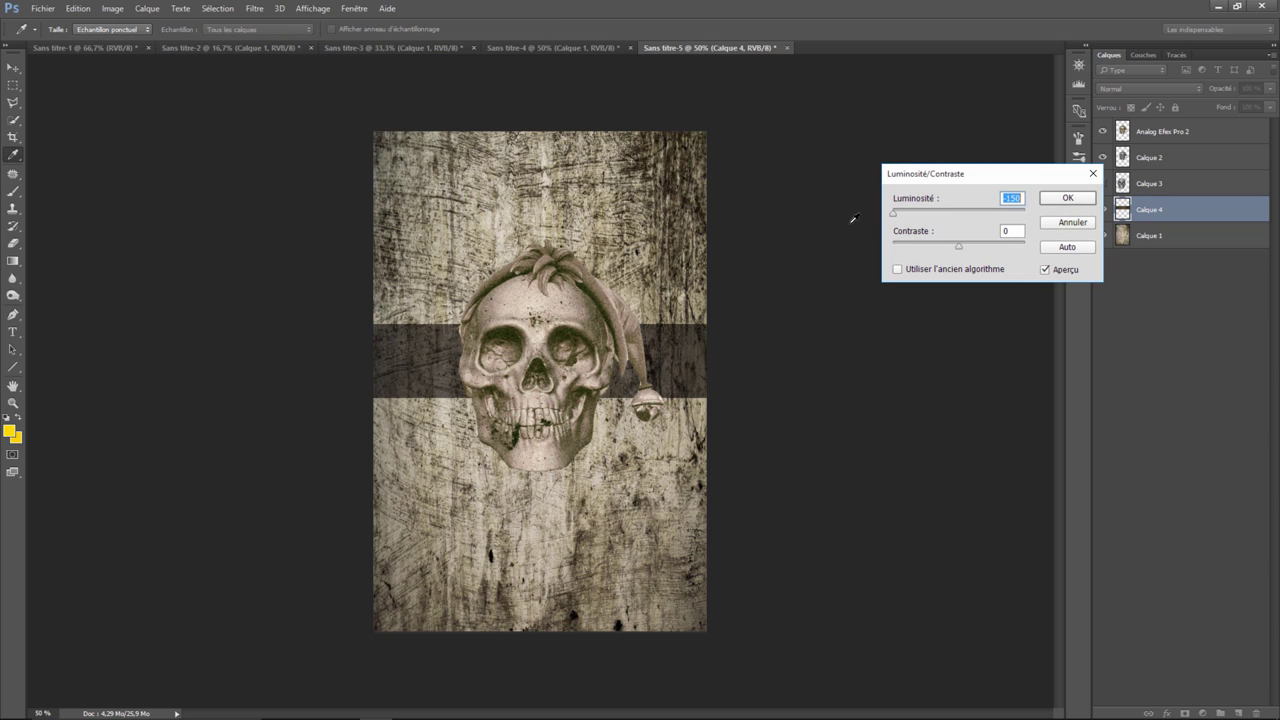
left_click(1067, 198)
Type repeated 'DEAD' stencil lettering on the canvas and centre it in the dark band.
key("m")
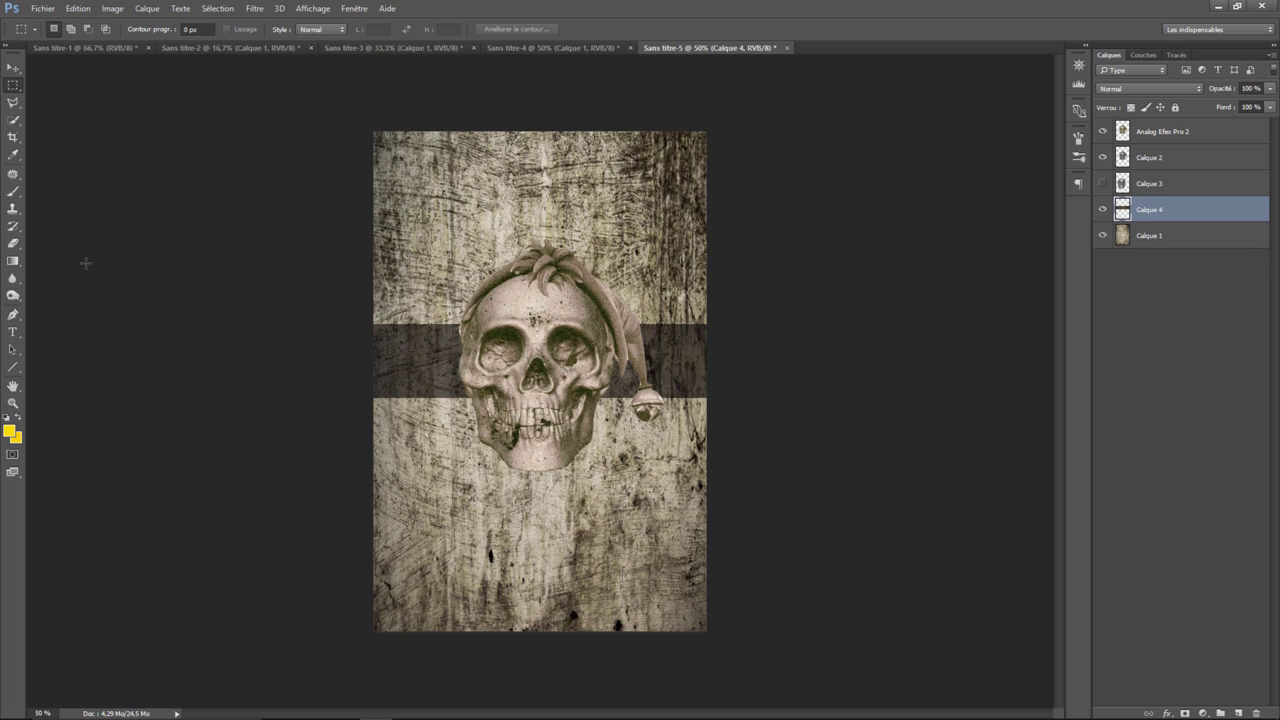
left_click(13, 331)
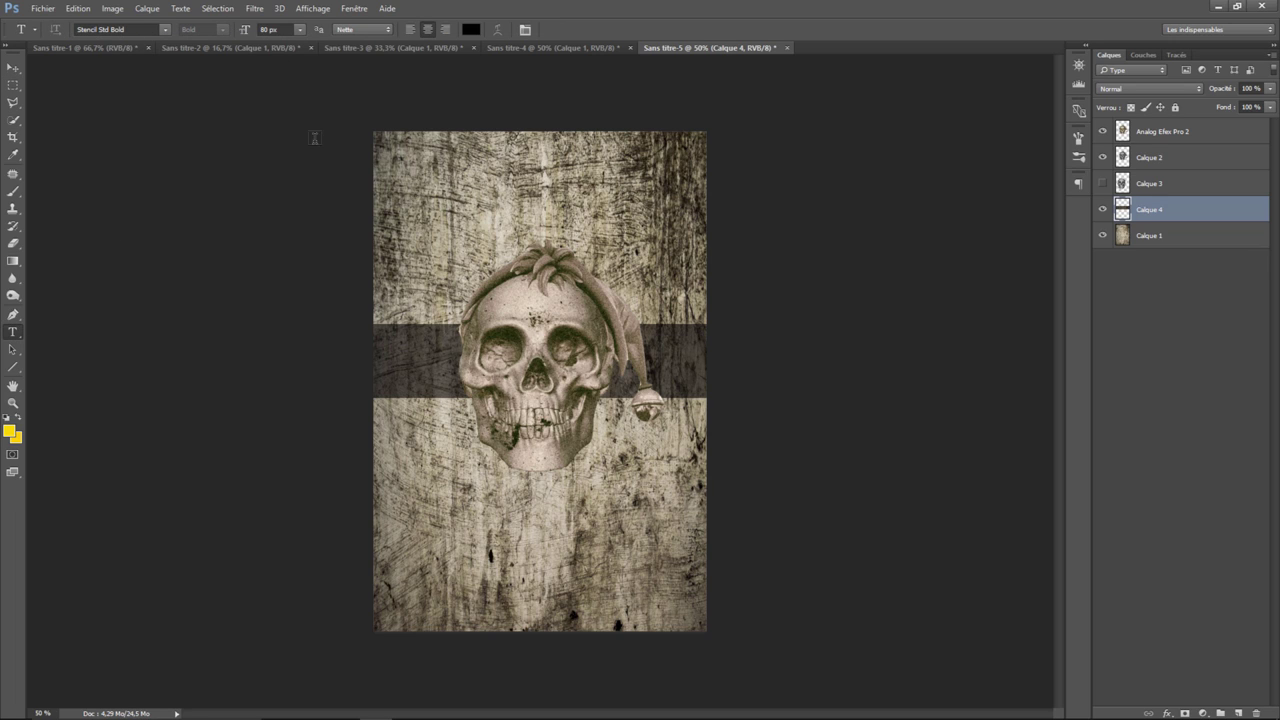
left_click(538, 360)
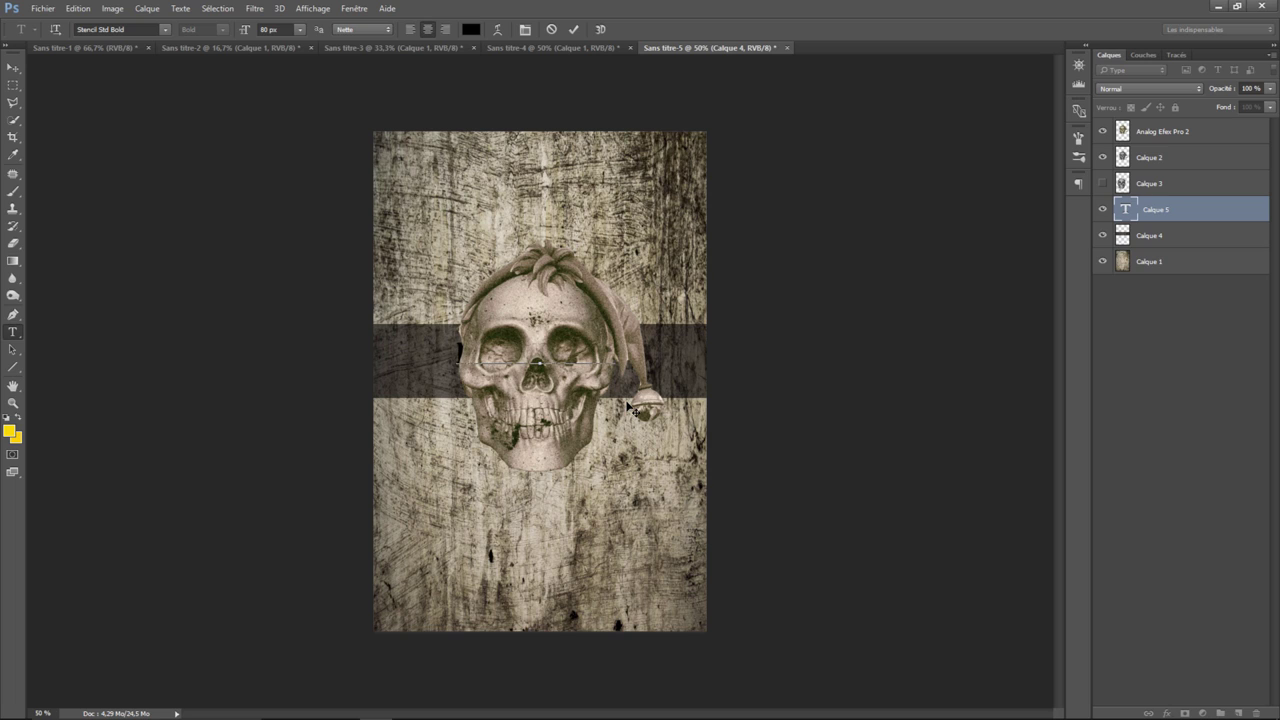
type("DEAD")
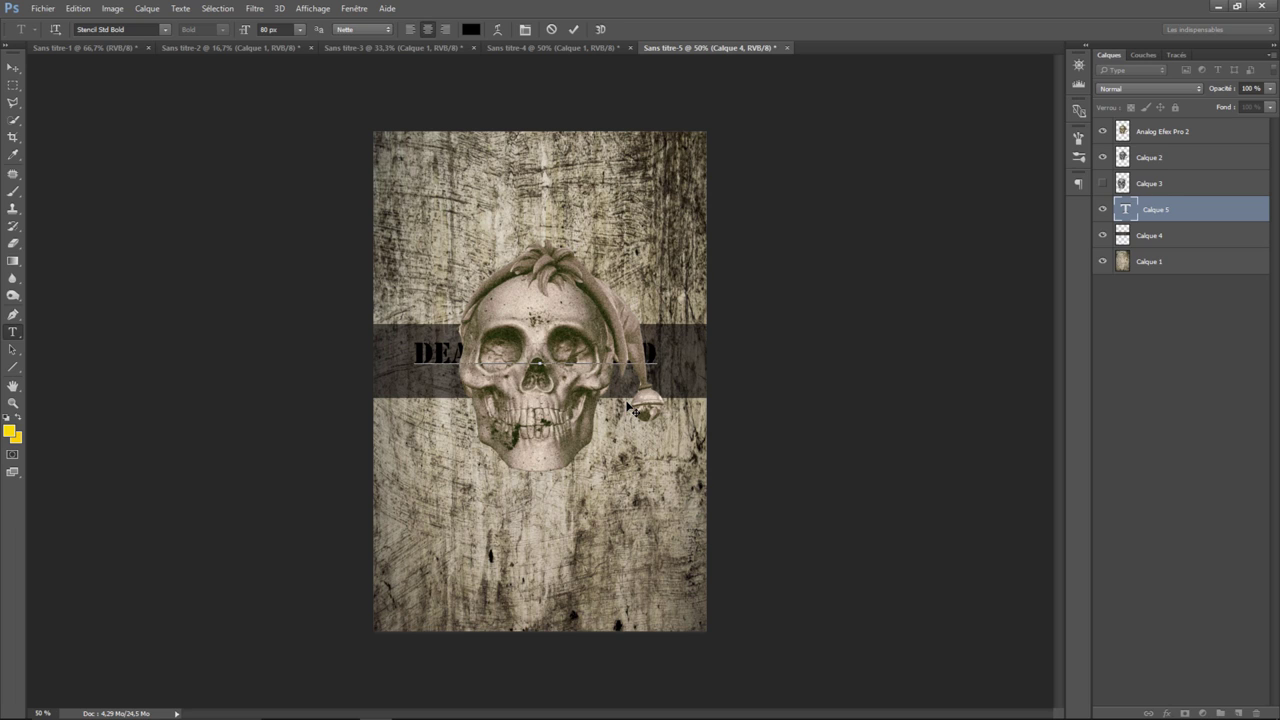
type(" DEAD")
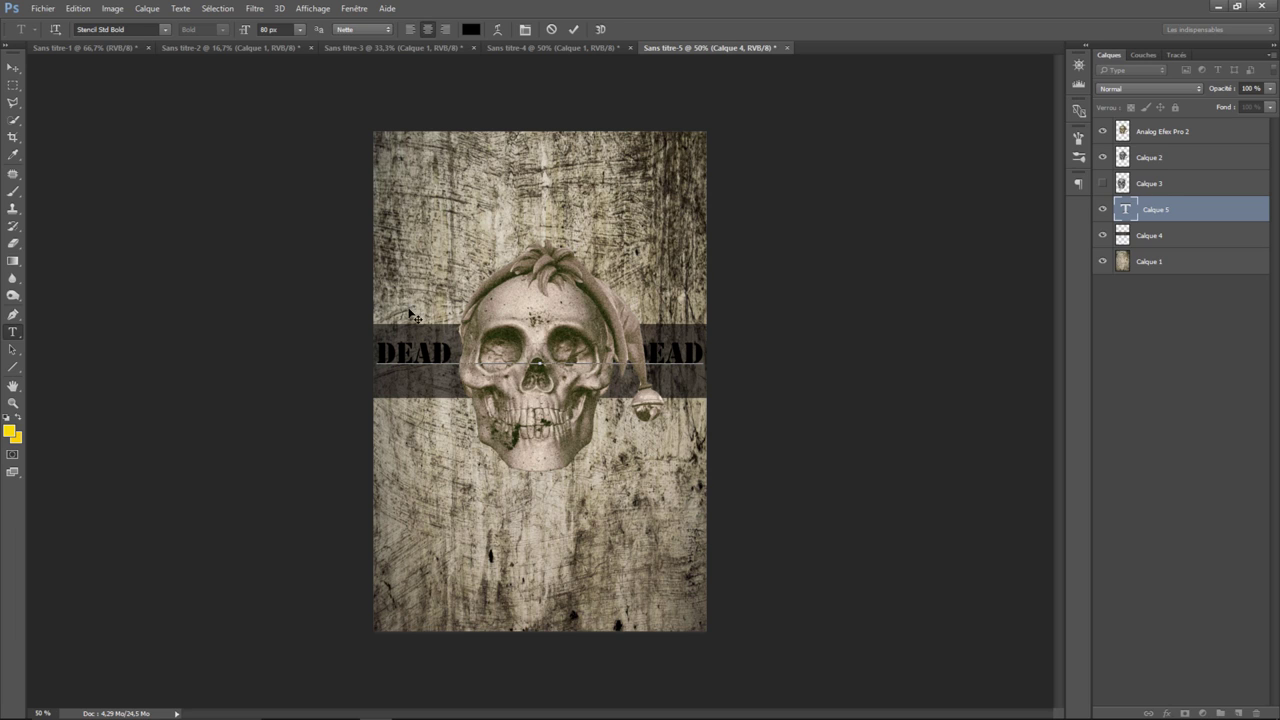
left_click(18, 70)
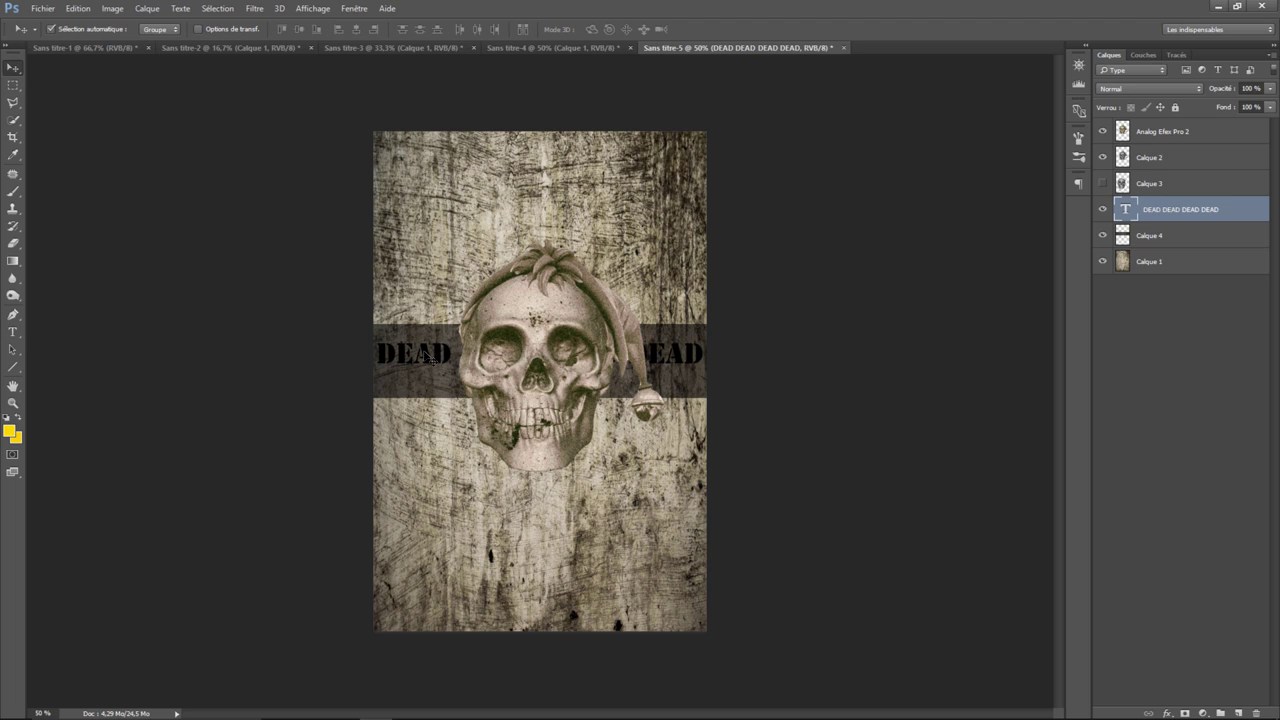
left_click_drag(429, 363, 423, 367)
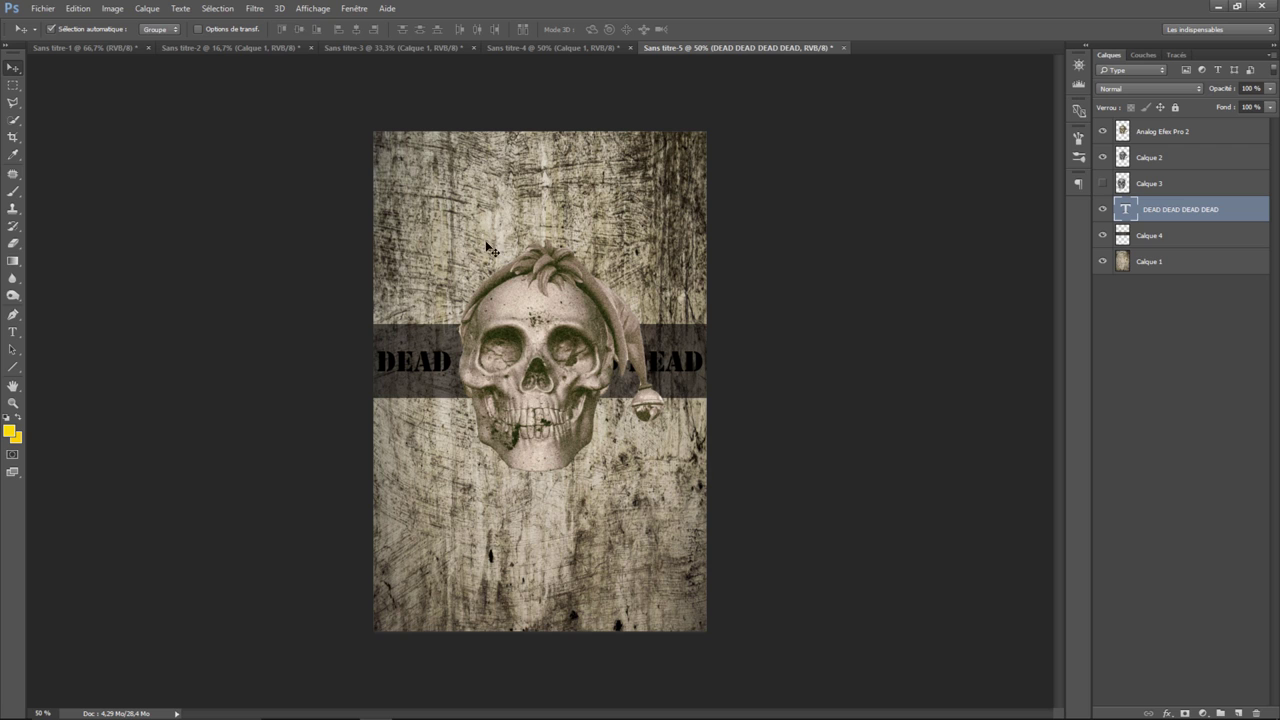
Add a 3 px Contour stroke with lowered opacity to the DEAD text layer.
right_click(1160, 210)
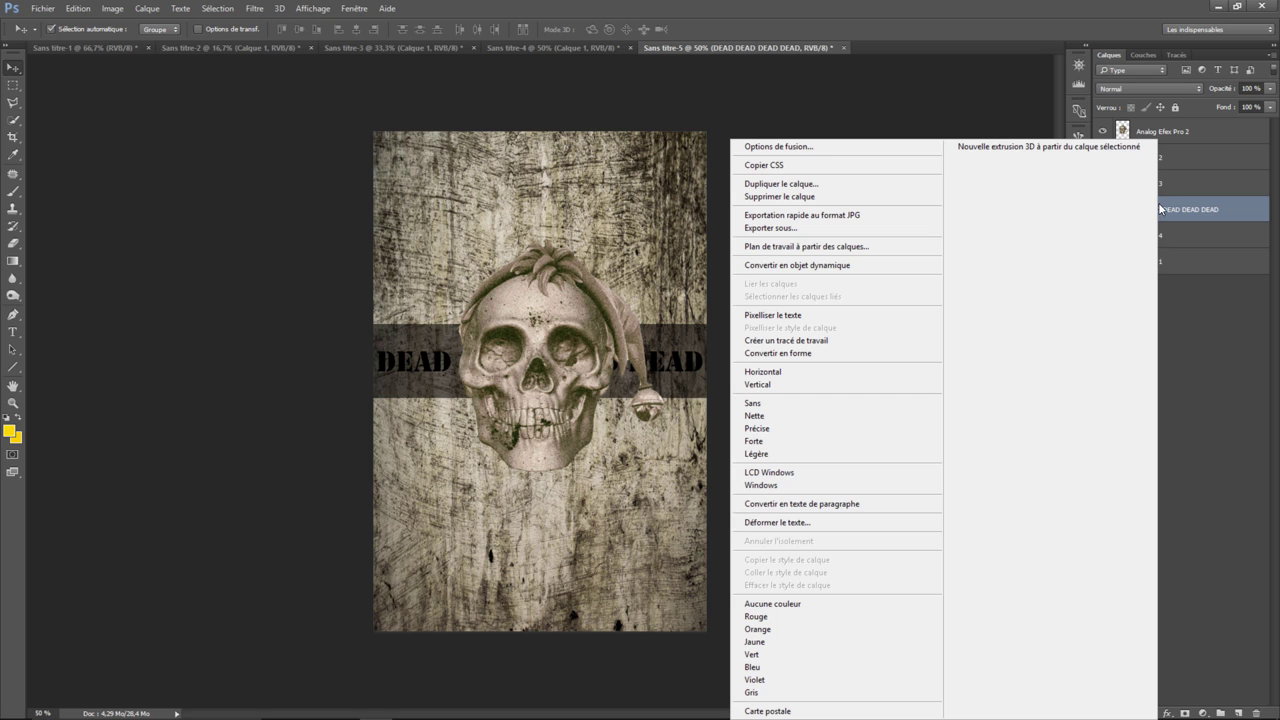
left_click(850, 147)
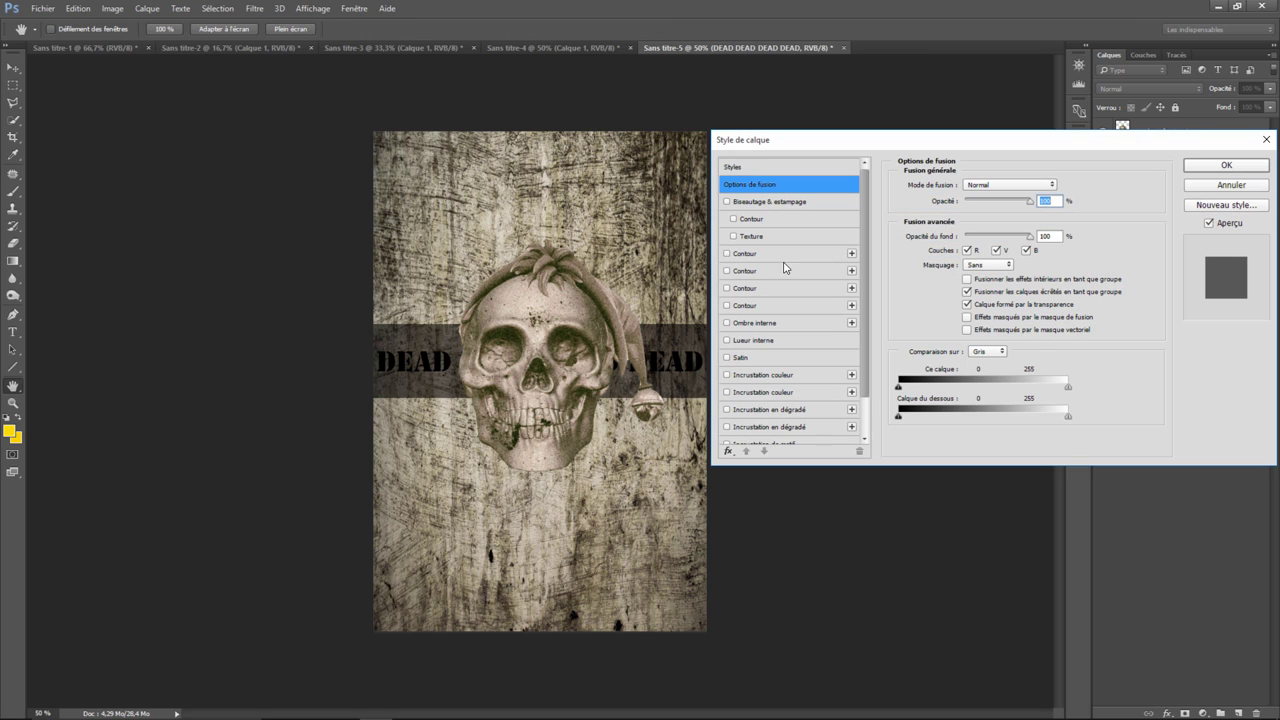
left_click(727, 254)
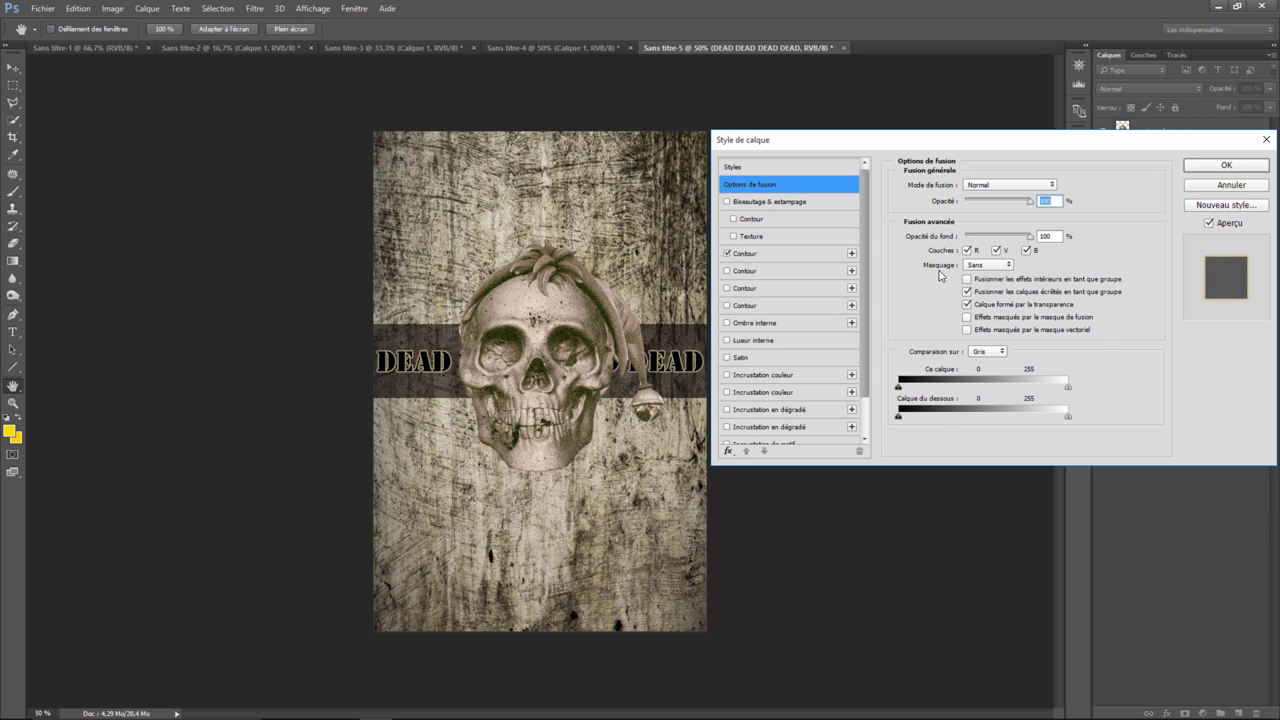
left_click(780, 254)
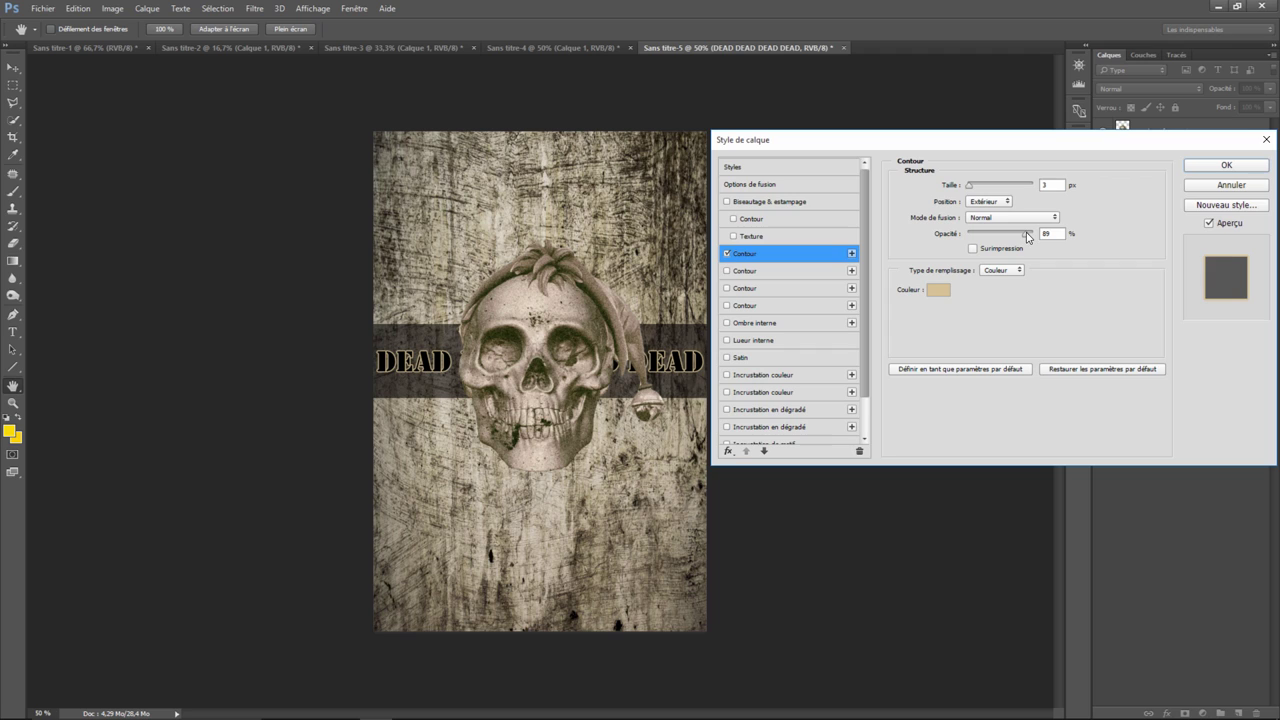
left_click_drag(1025, 236, 983, 239)
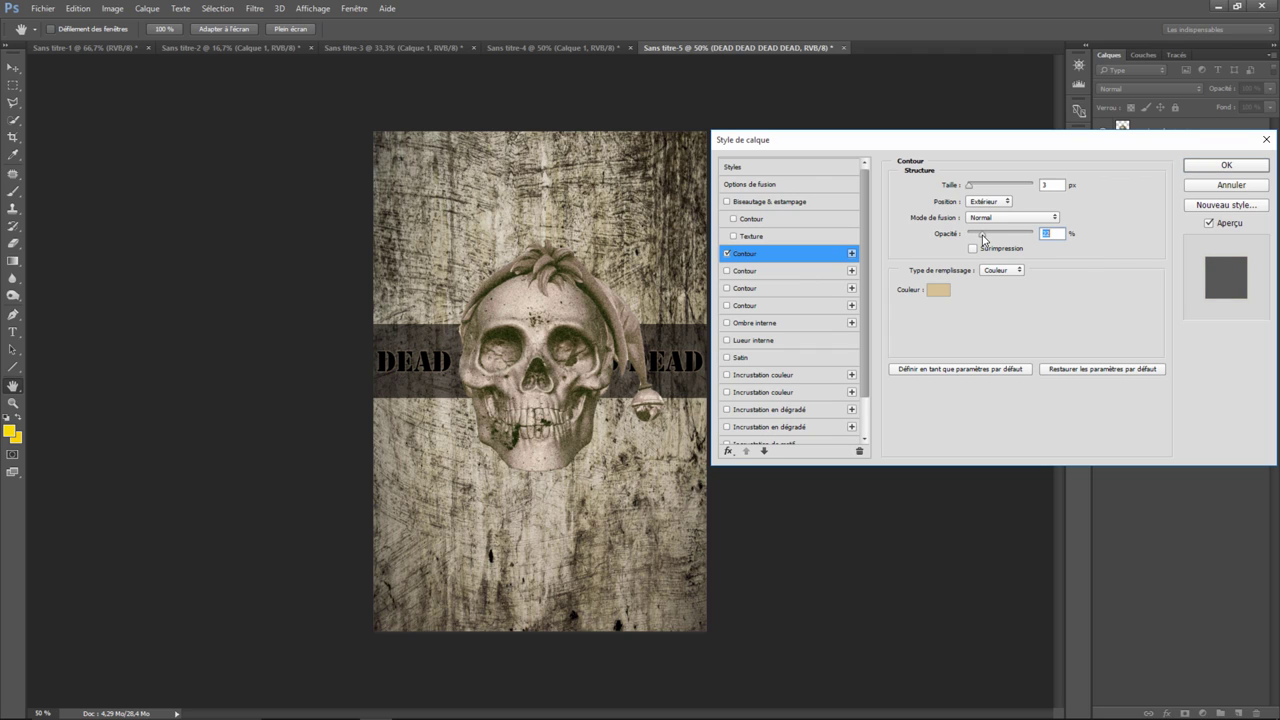
left_click(1222, 168)
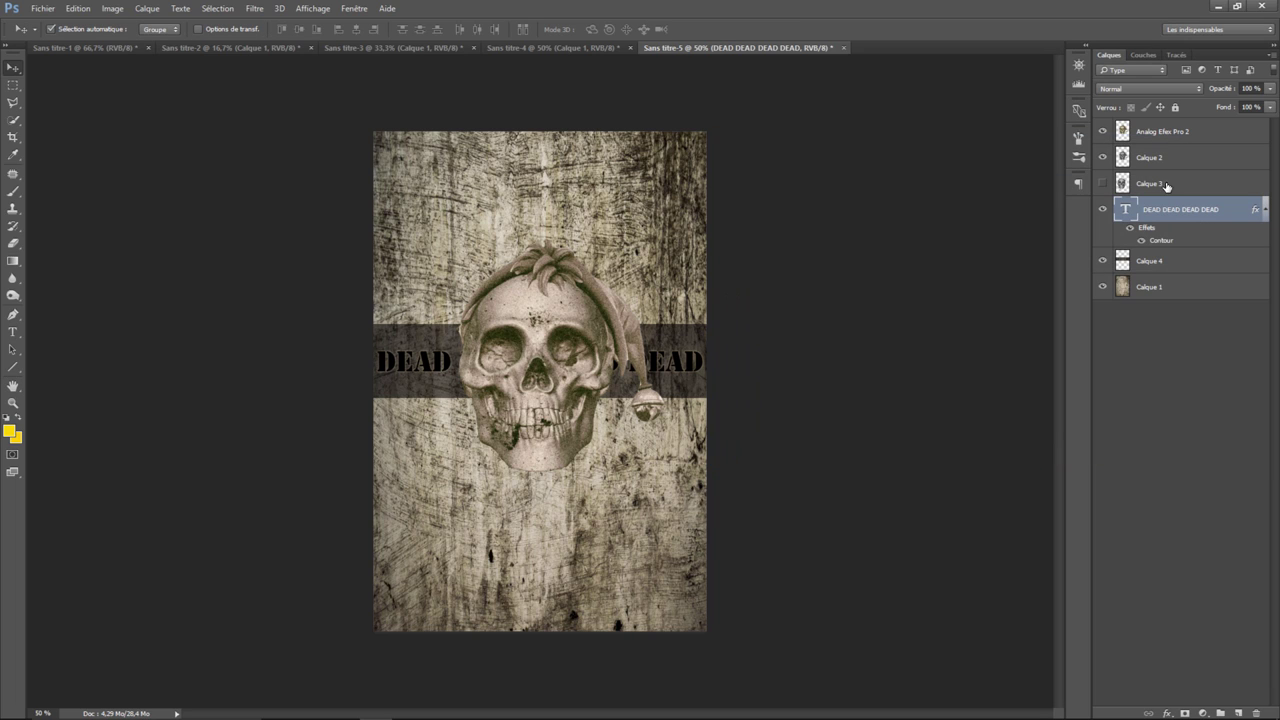
Hide Calque 2 and give the Analog Efex Pro 2 skull layer an Ombre portée at 135° with adjusted size.
left_click(1102, 158)
left_click(1174, 132)
right_click(1156, 122)
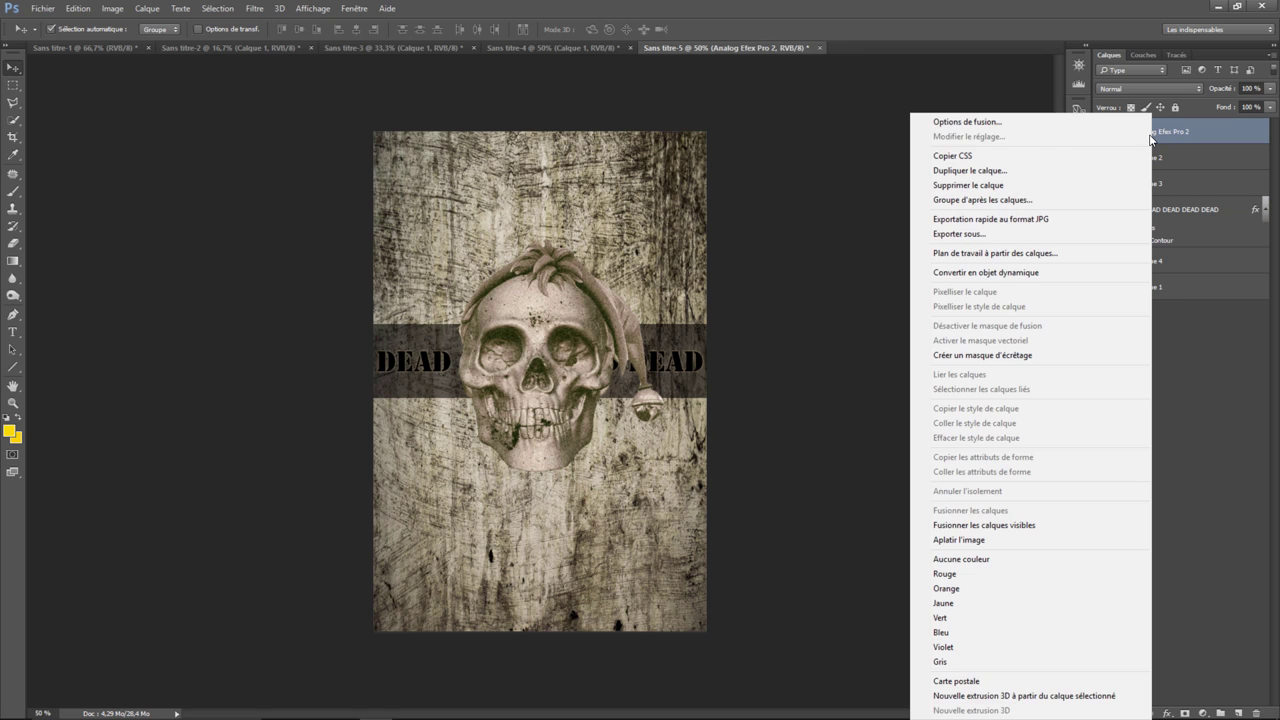
left_click(1031, 130)
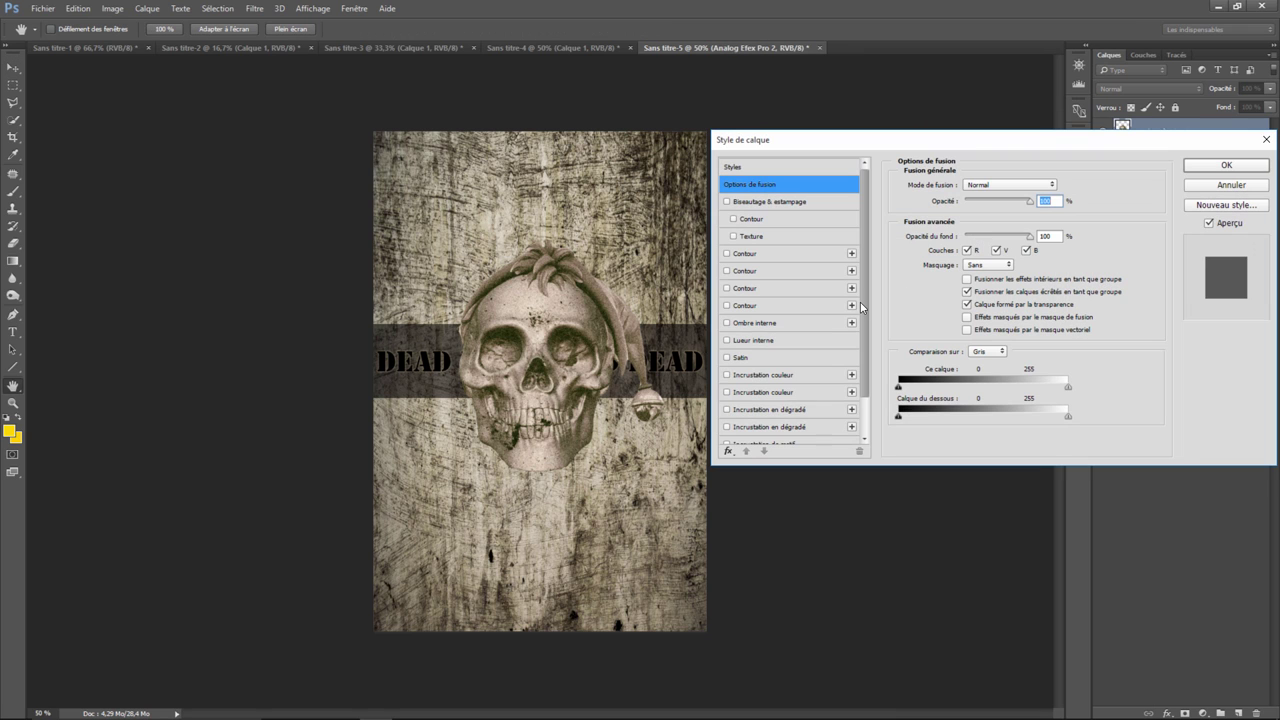
scroll(860, 302, "down", 2)
left_click(727, 435)
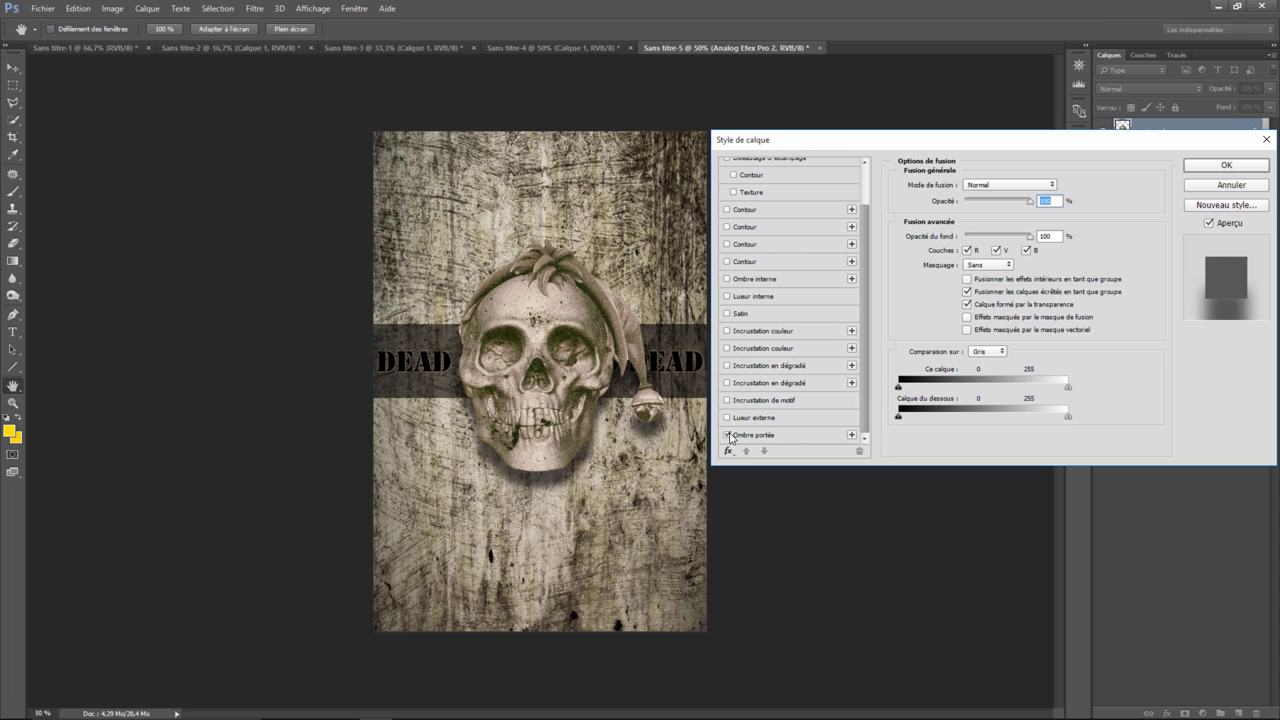
left_click(790, 435)
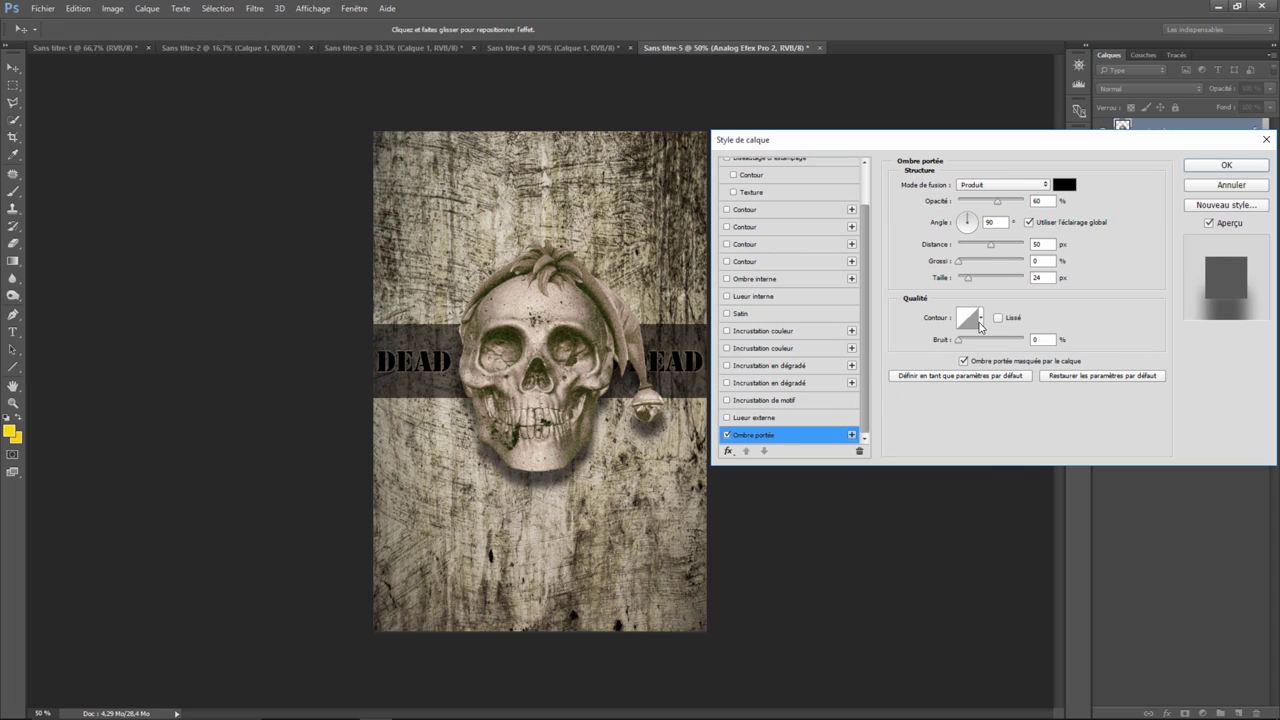
left_click(966, 221)
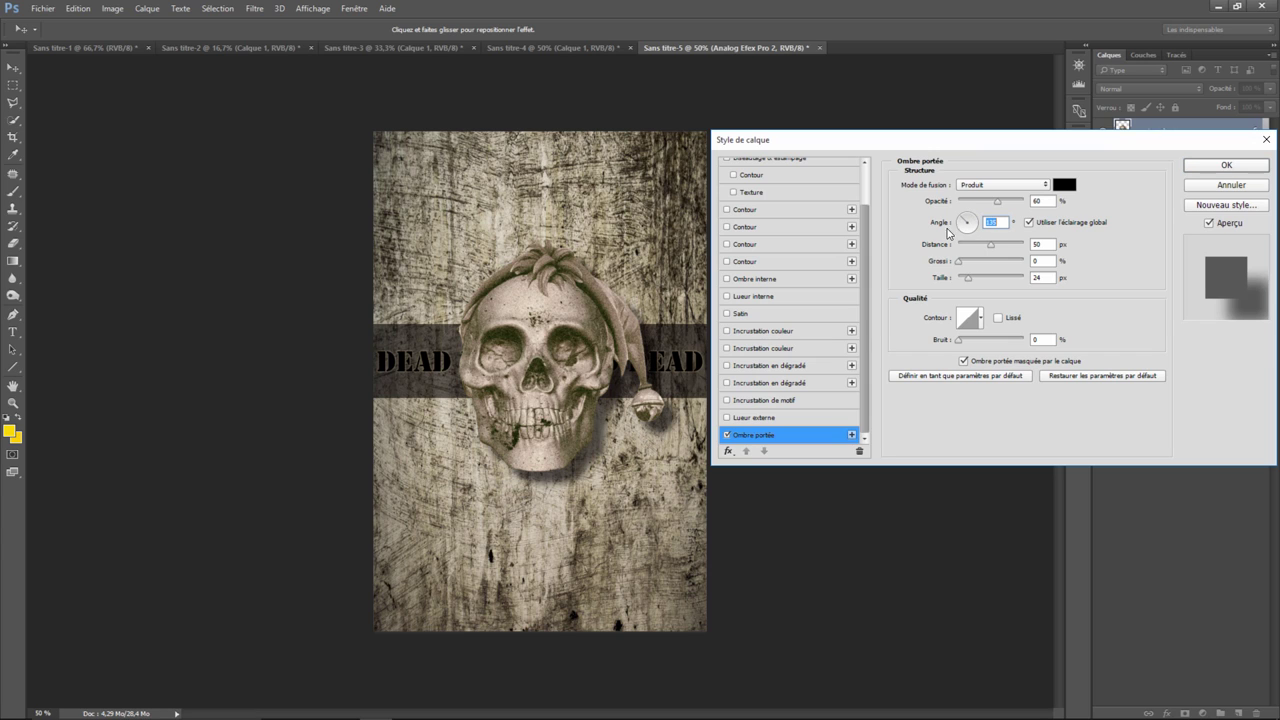
mouse_move(967, 277)
left_mouse_down()
mouse_move(949, 291)
mouse_move(970, 289)
left_mouse_up()
left_click(1206, 169)
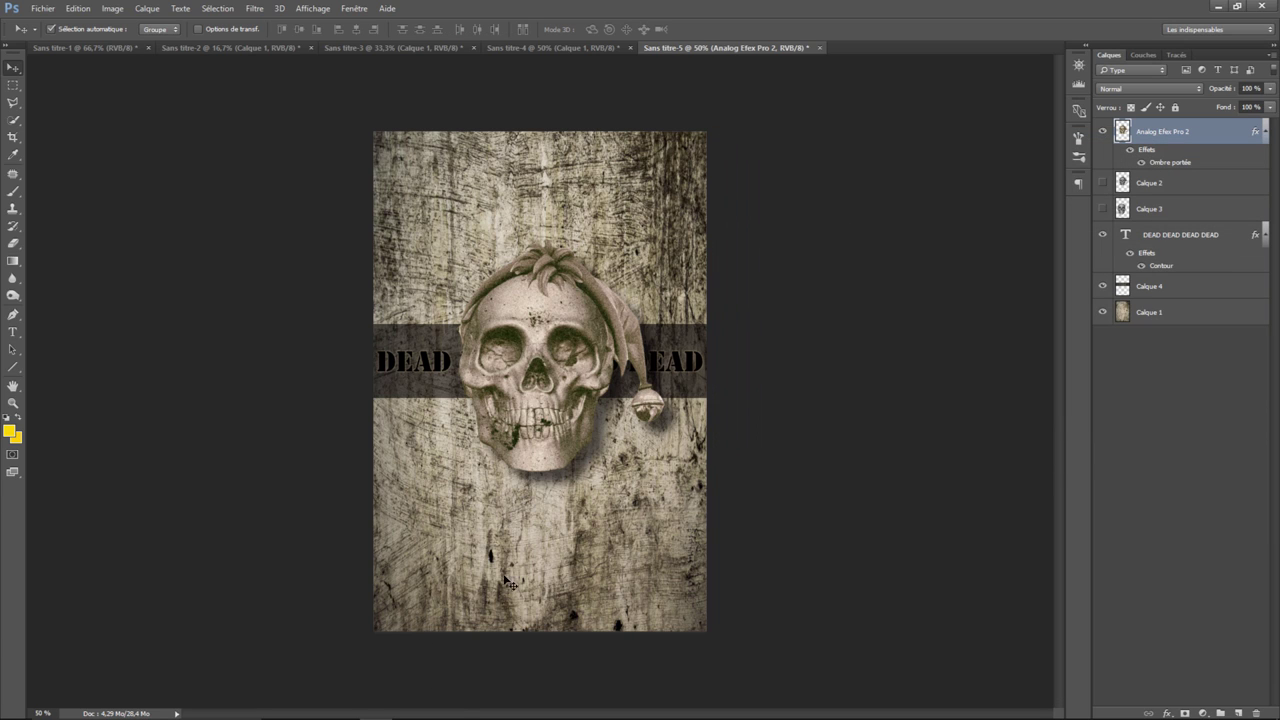
Draw a polygonal mound-shaped selection along the bottom of Calque 1.
left_click(14, 103)
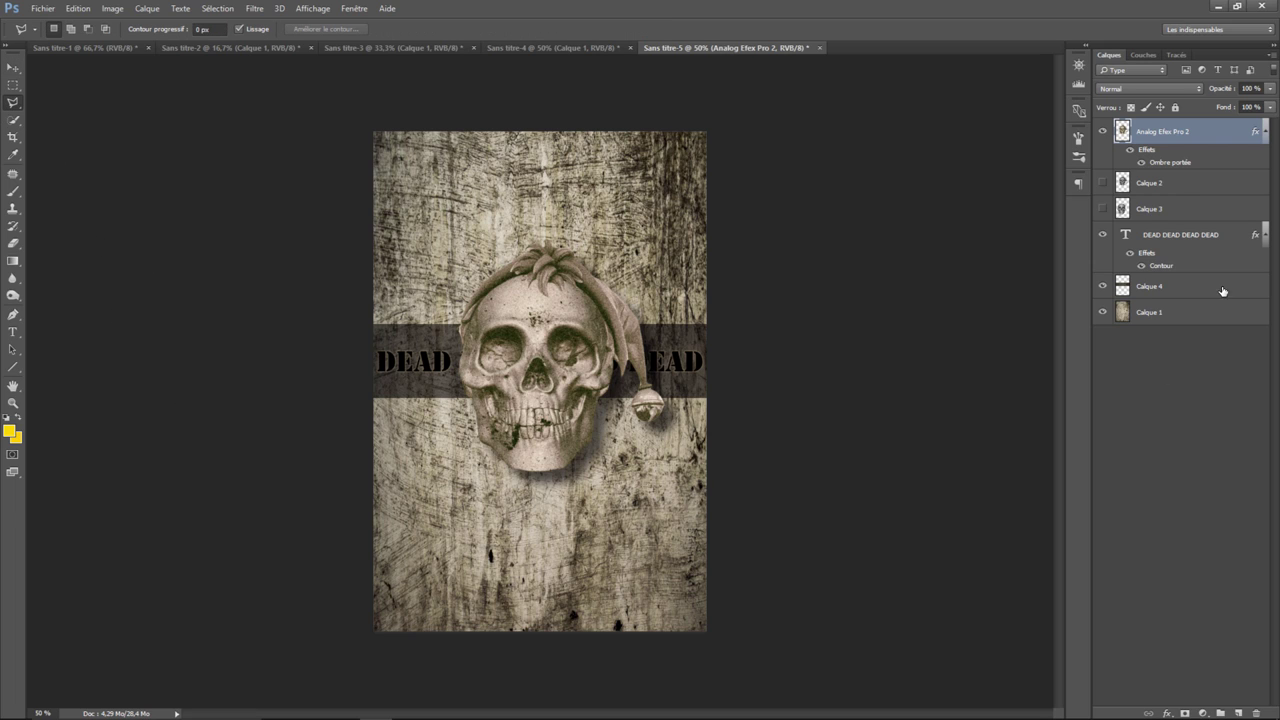
left_click(1176, 312)
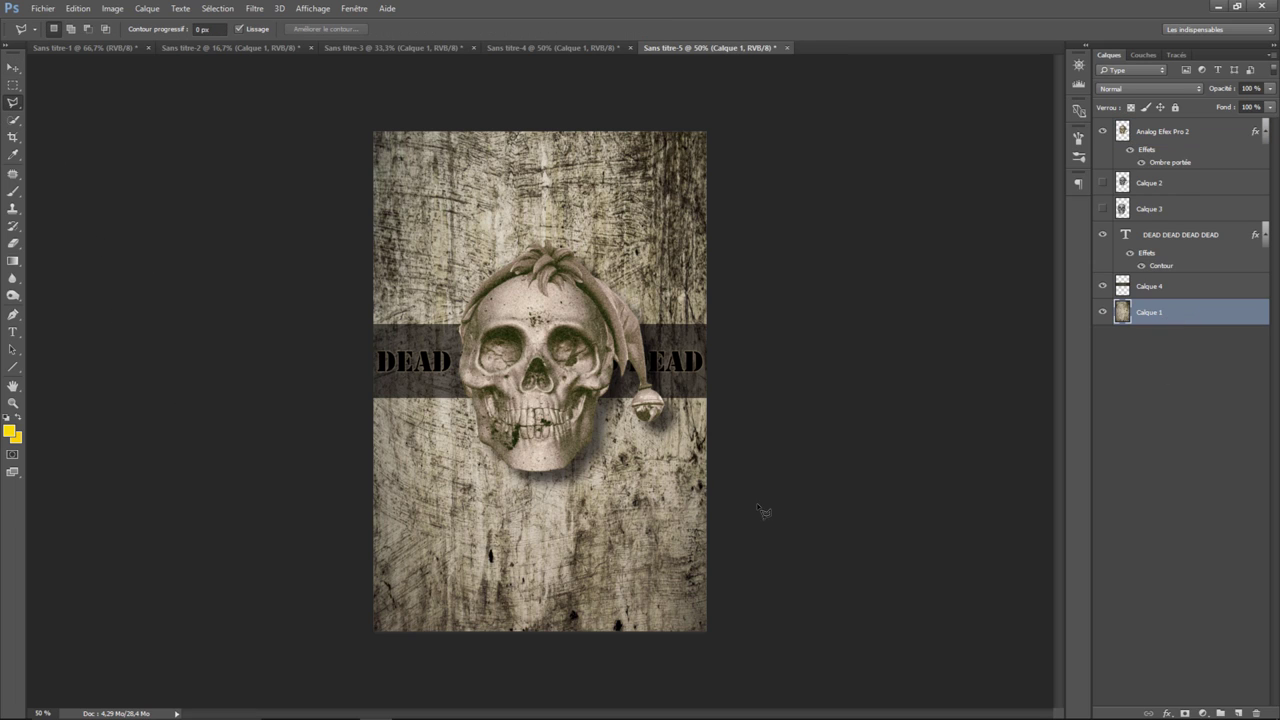
left_click(360, 640)
left_click(700, 628)
left_click(718, 644)
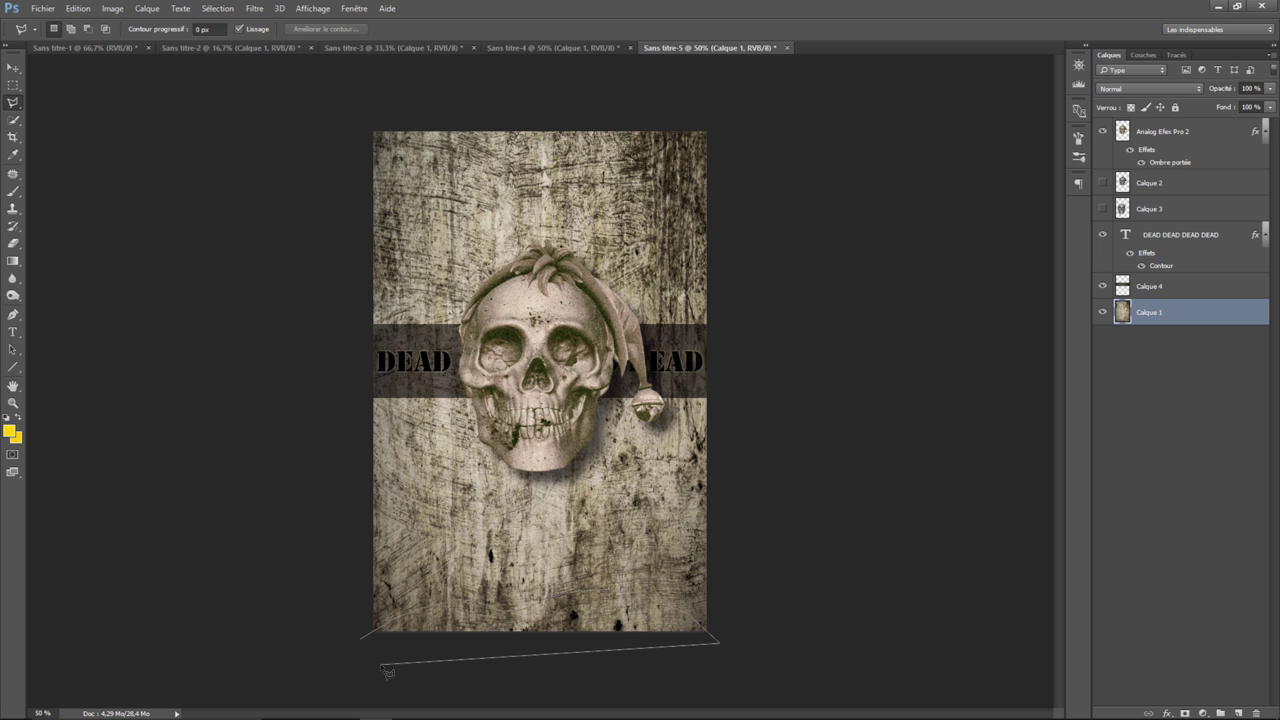
double_click(380, 663)
Smooth the mound selection with Lissage 100 and copy it onto a new layer.
left_click(318, 29)
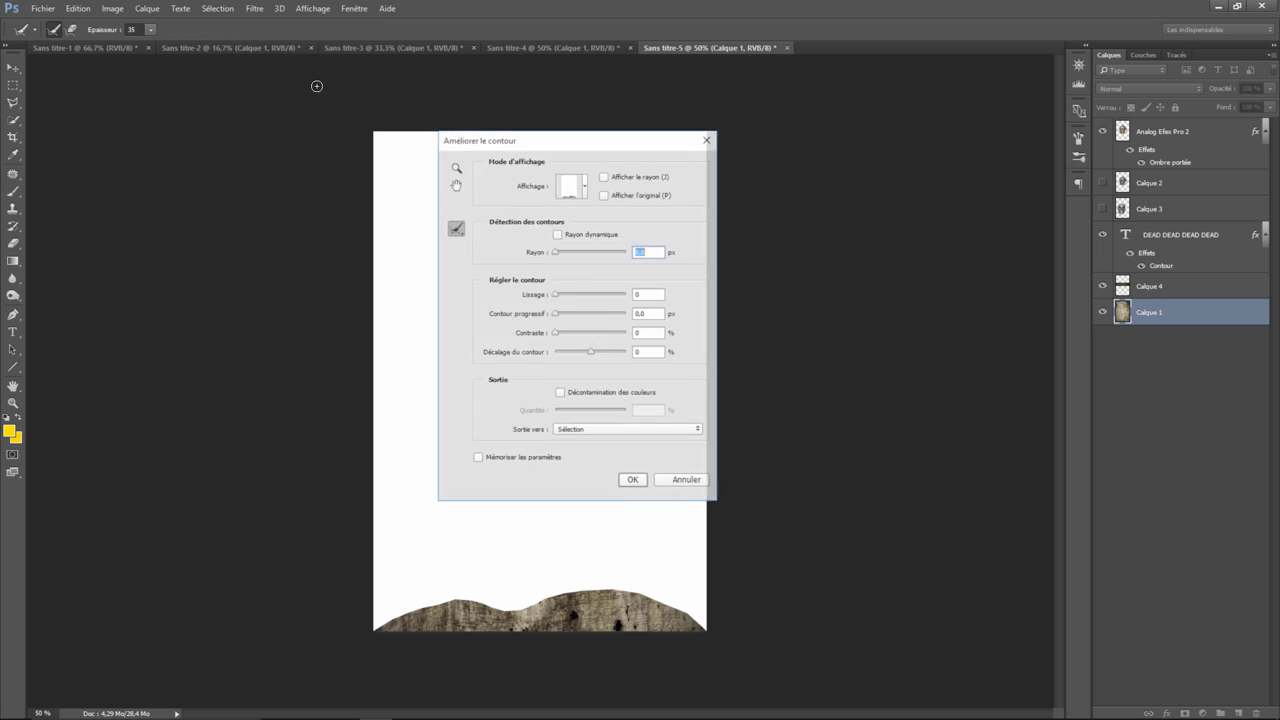
left_click_drag(564, 295, 688, 307)
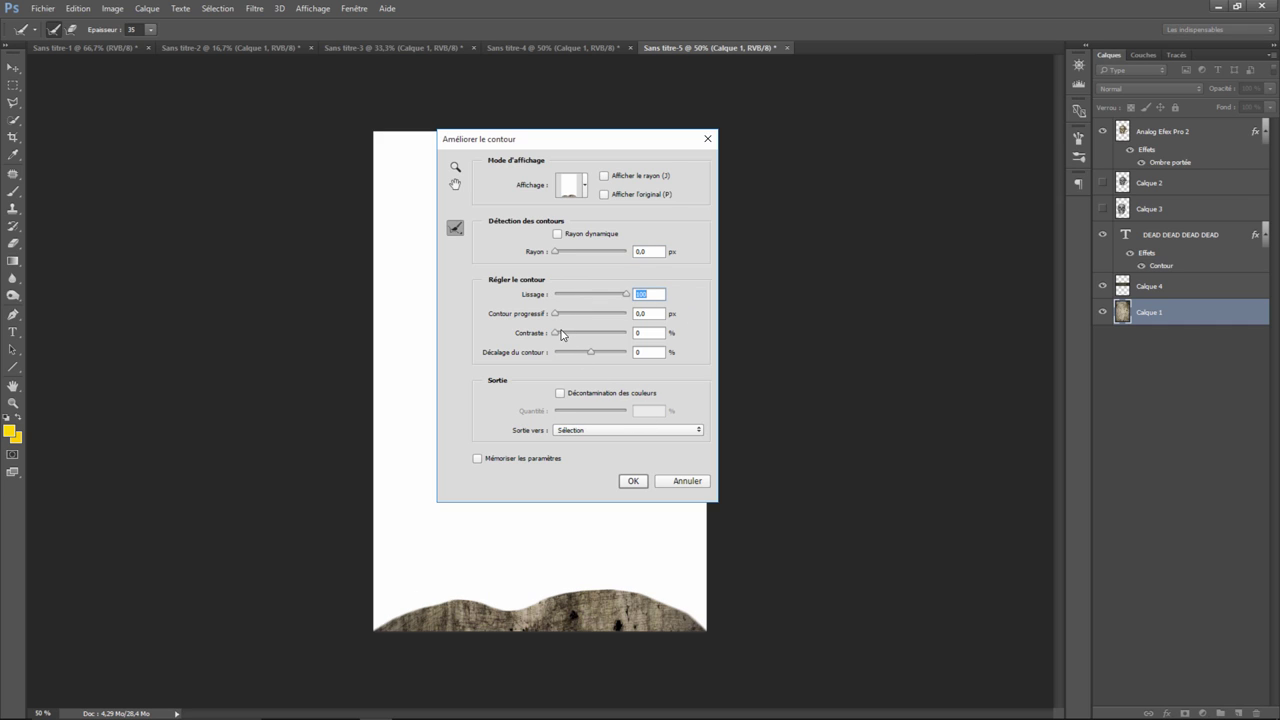
left_click(636, 482)
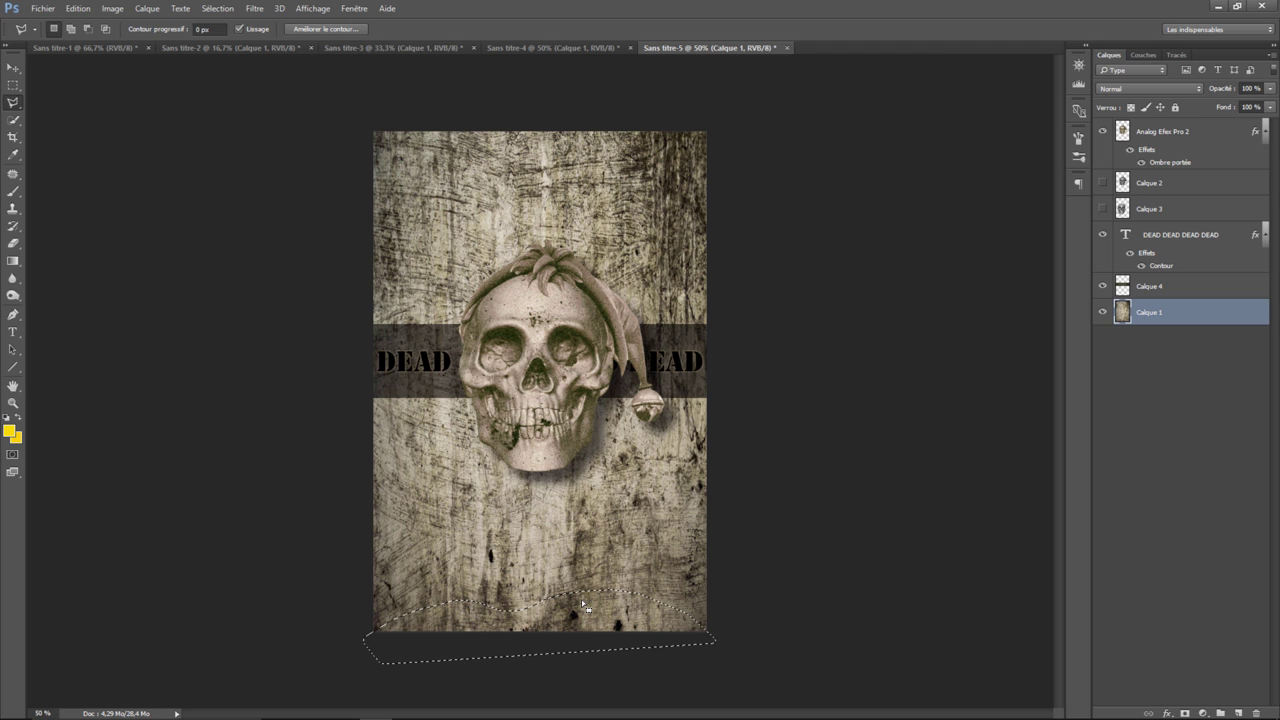
right_click(588, 614)
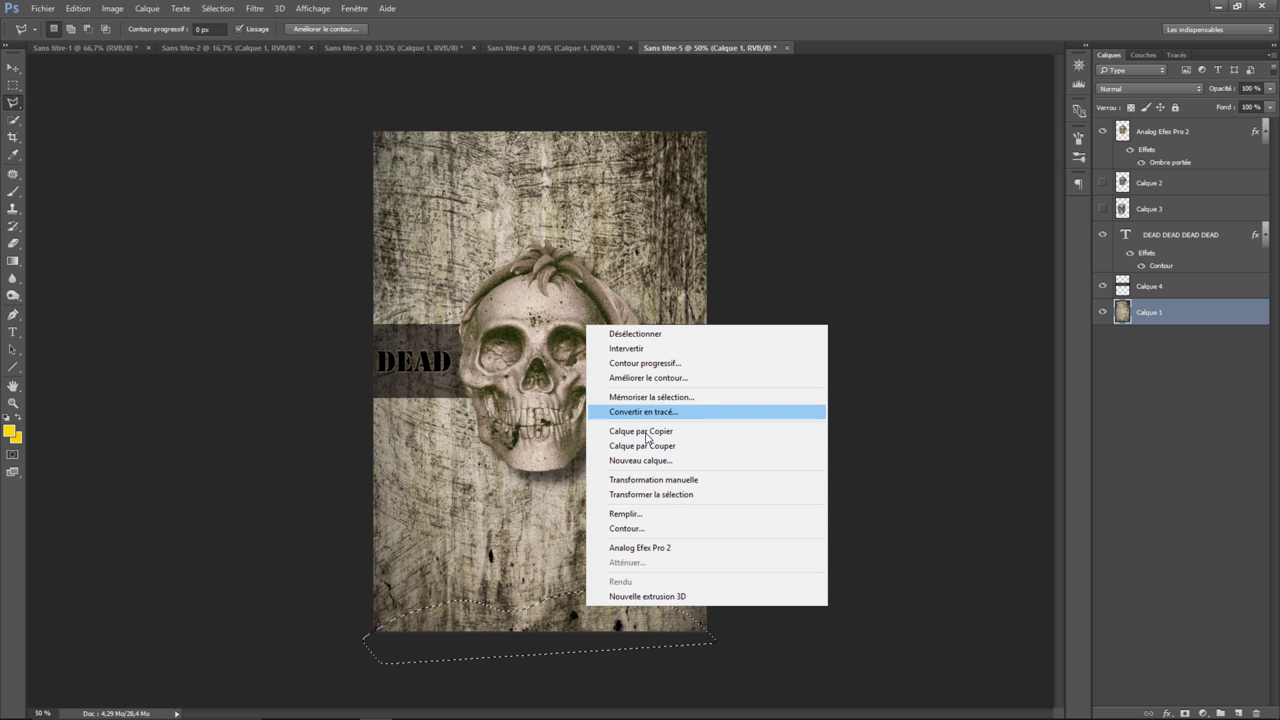
left_click(612, 432)
Darken the copied mound to Luminosité -136.
left_click(86, 9)
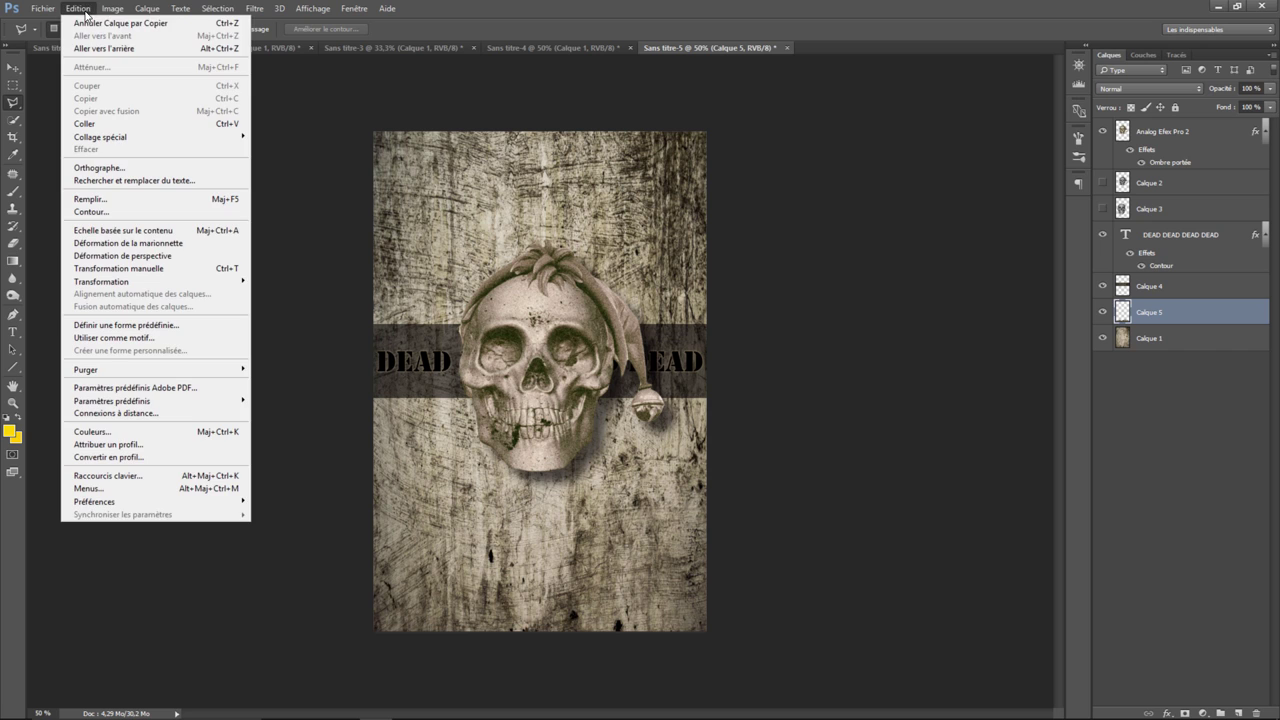
mouse_move(160, 42)
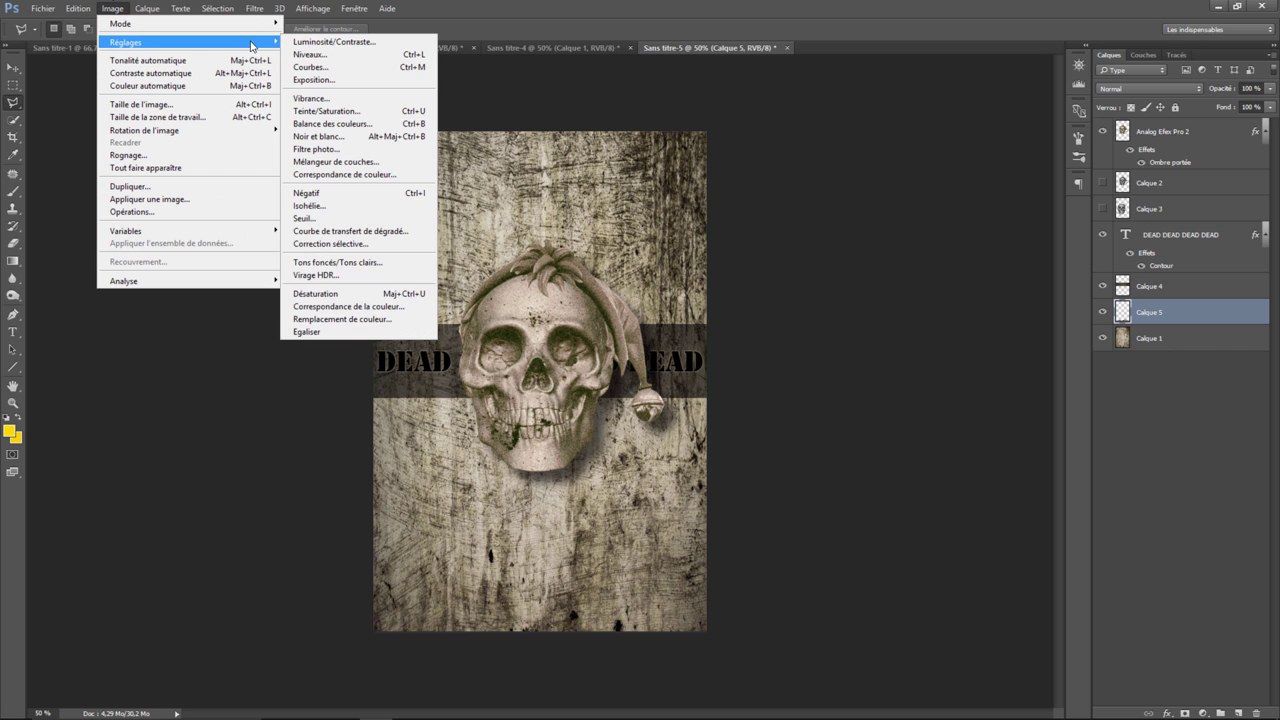
left_click(320, 48)
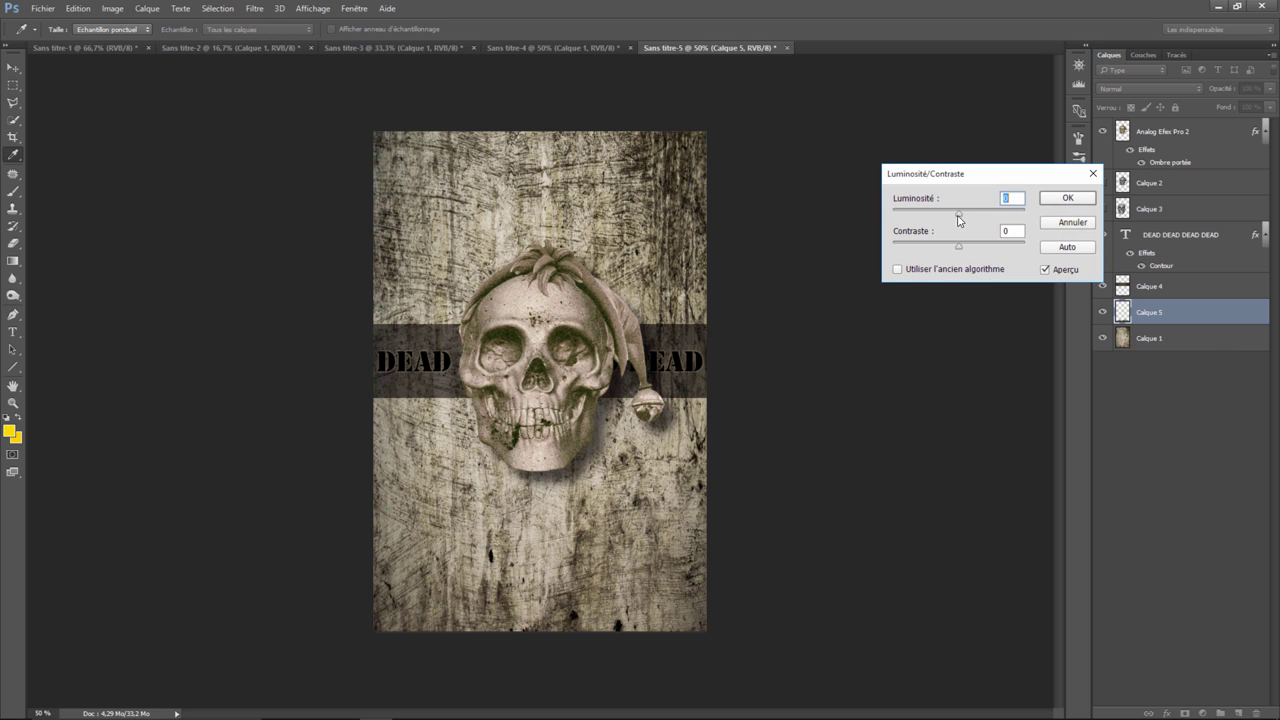
left_click_drag(958, 213, 899, 222)
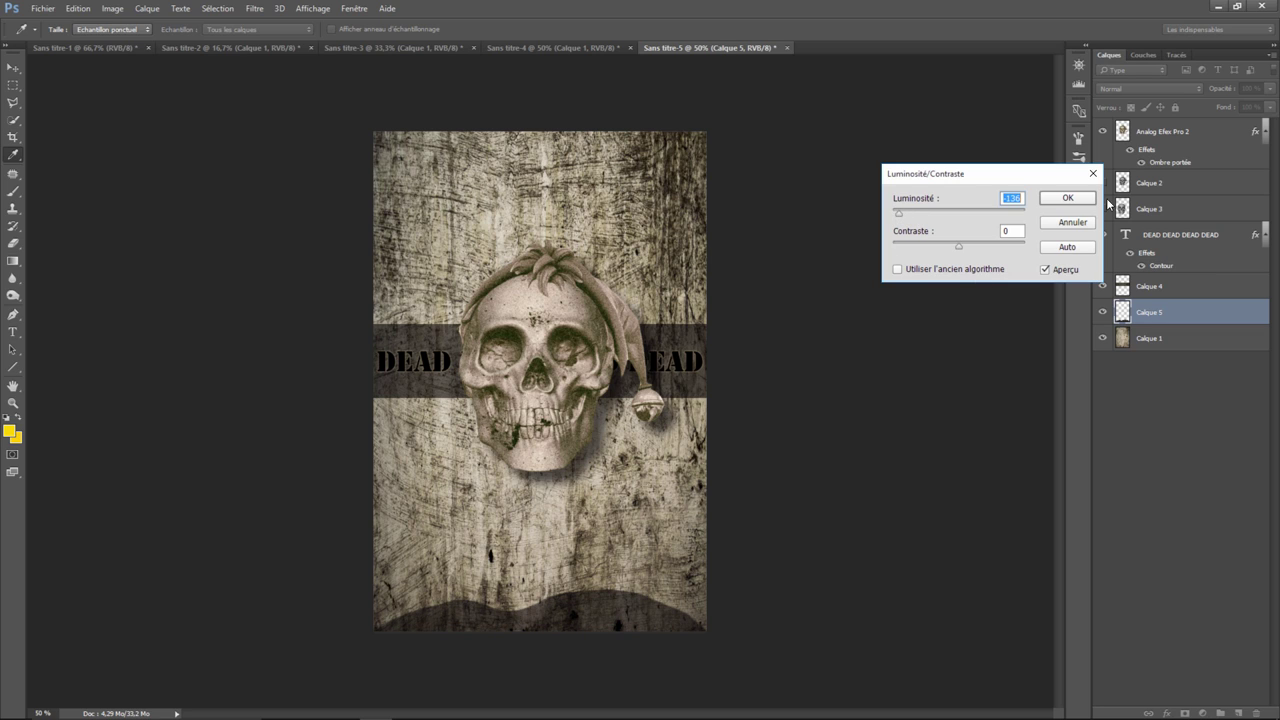
left_click(1067, 198)
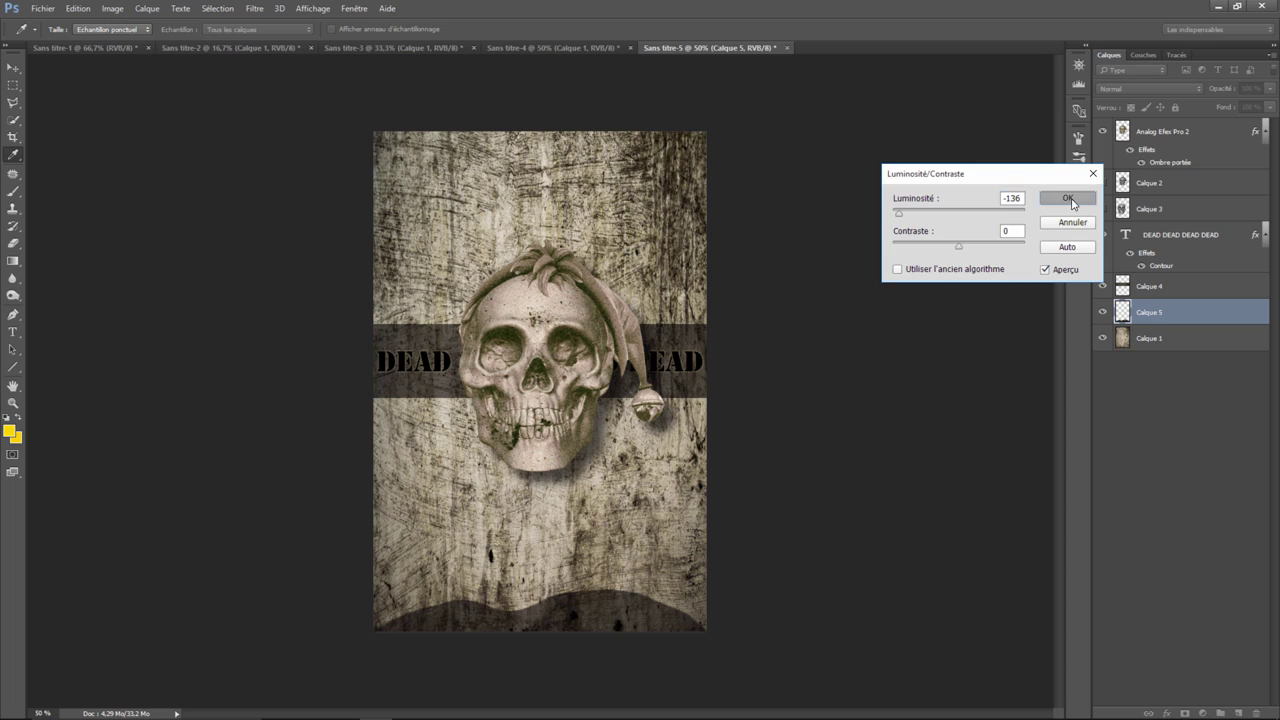
Quick-select the entire wooden cross in its own image.
key("l")
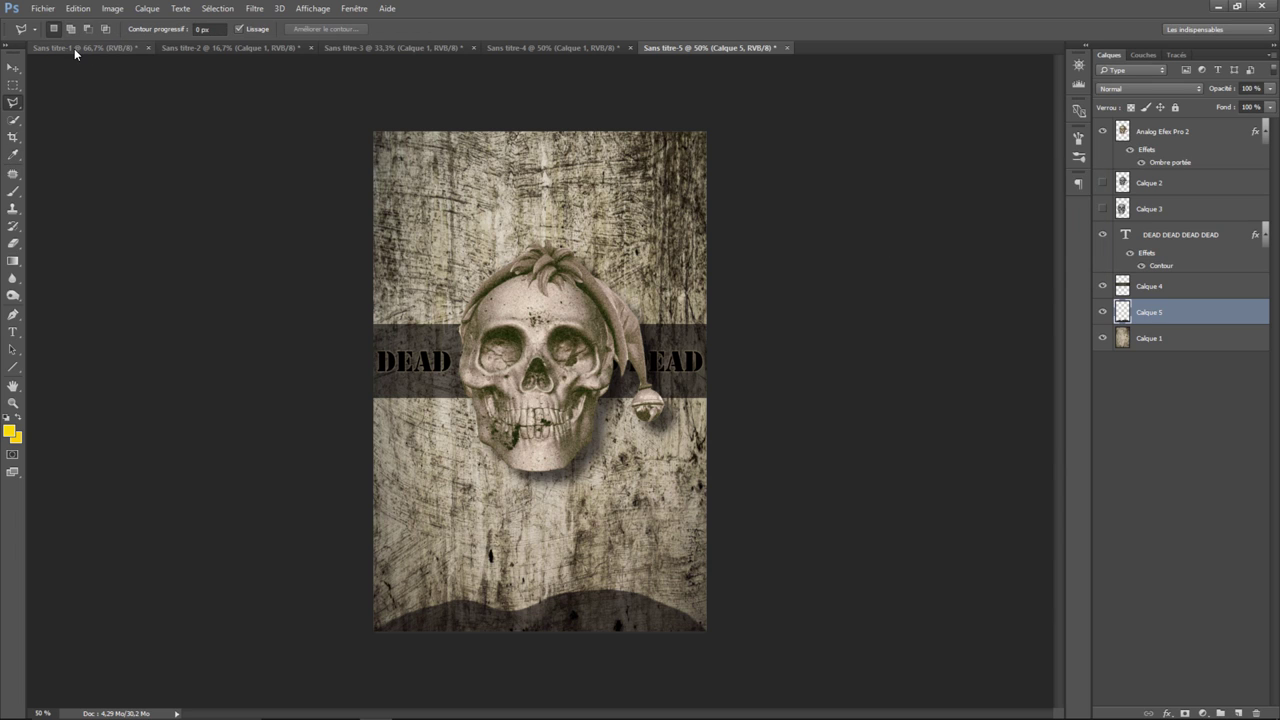
left_click(74, 48)
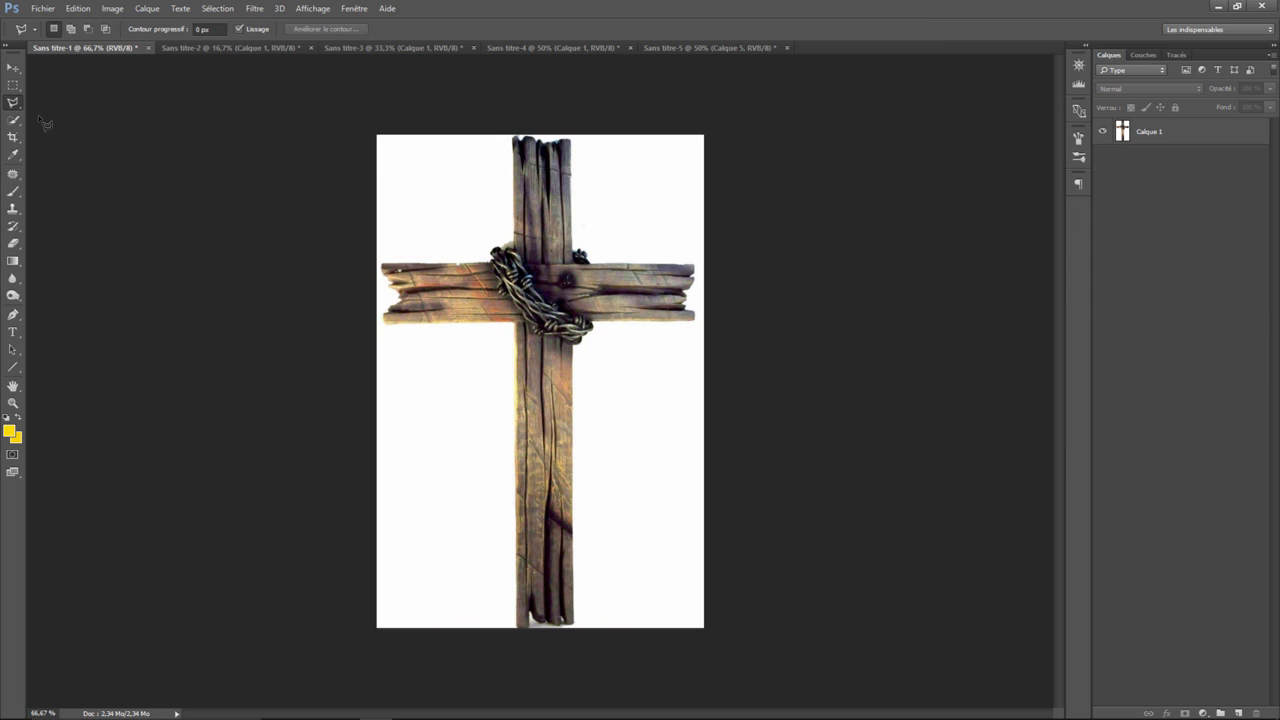
left_click(13, 120)
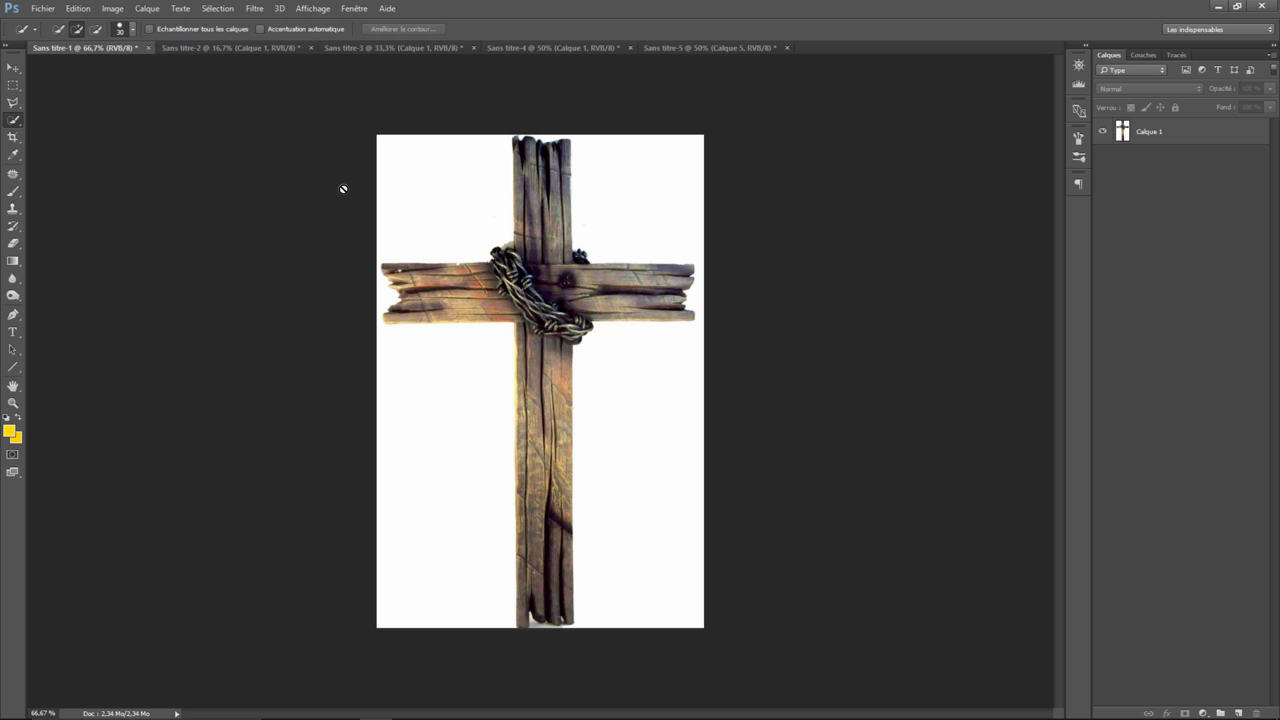
left_click(1147, 136)
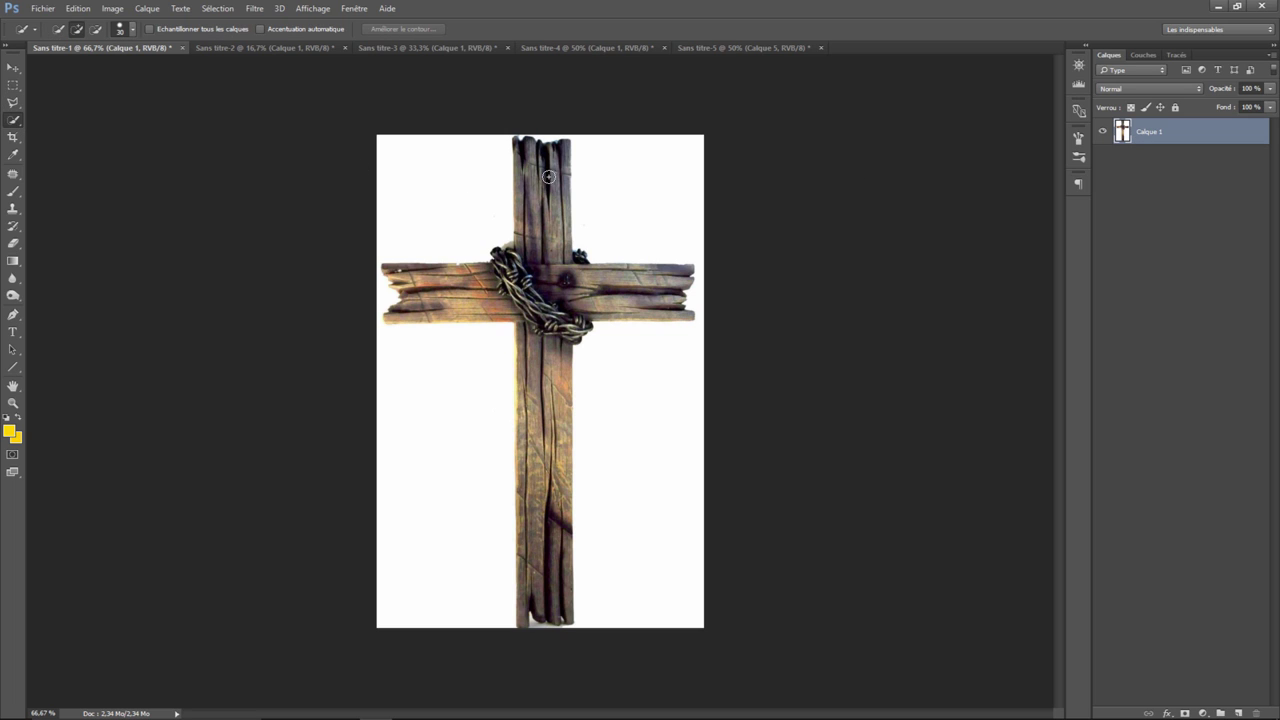
mouse_move(547, 185)
left_mouse_down()
mouse_move(548, 463)
mouse_move(648, 295)
mouse_move(417, 279)
mouse_move(511, 309)
mouse_move(527, 459)
left_mouse_up()
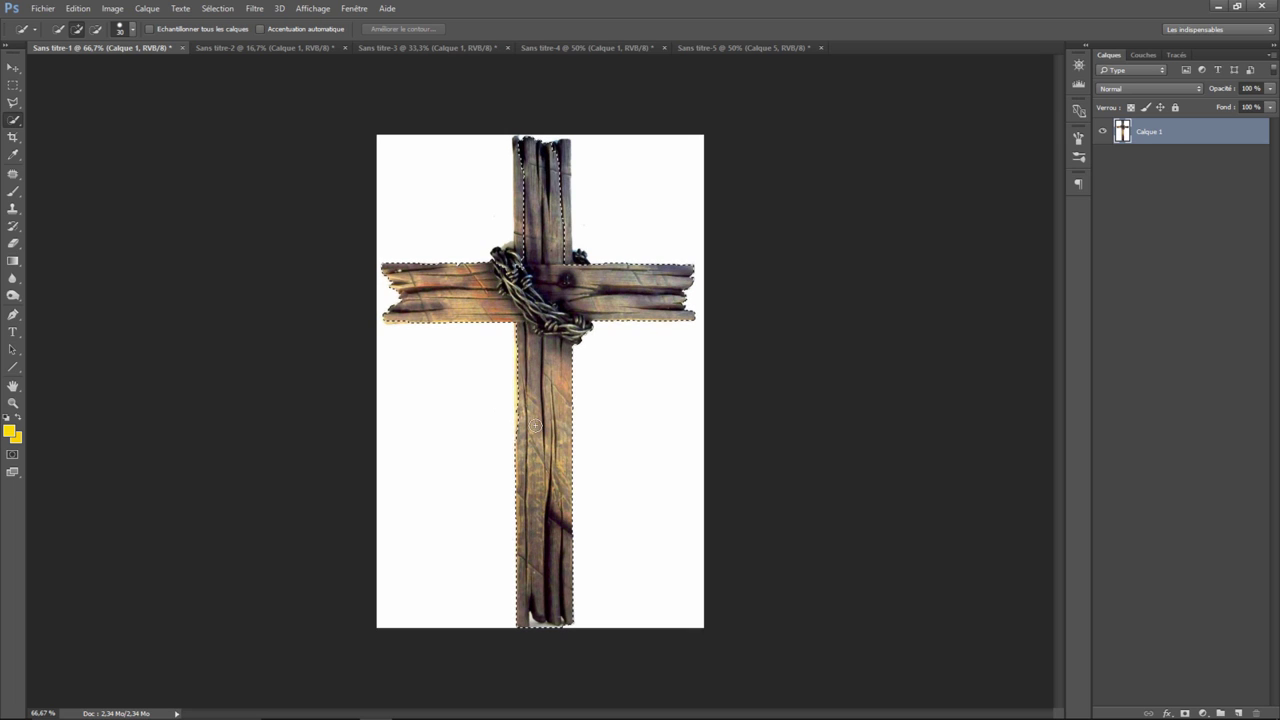
left_click_drag(556, 274, 521, 191)
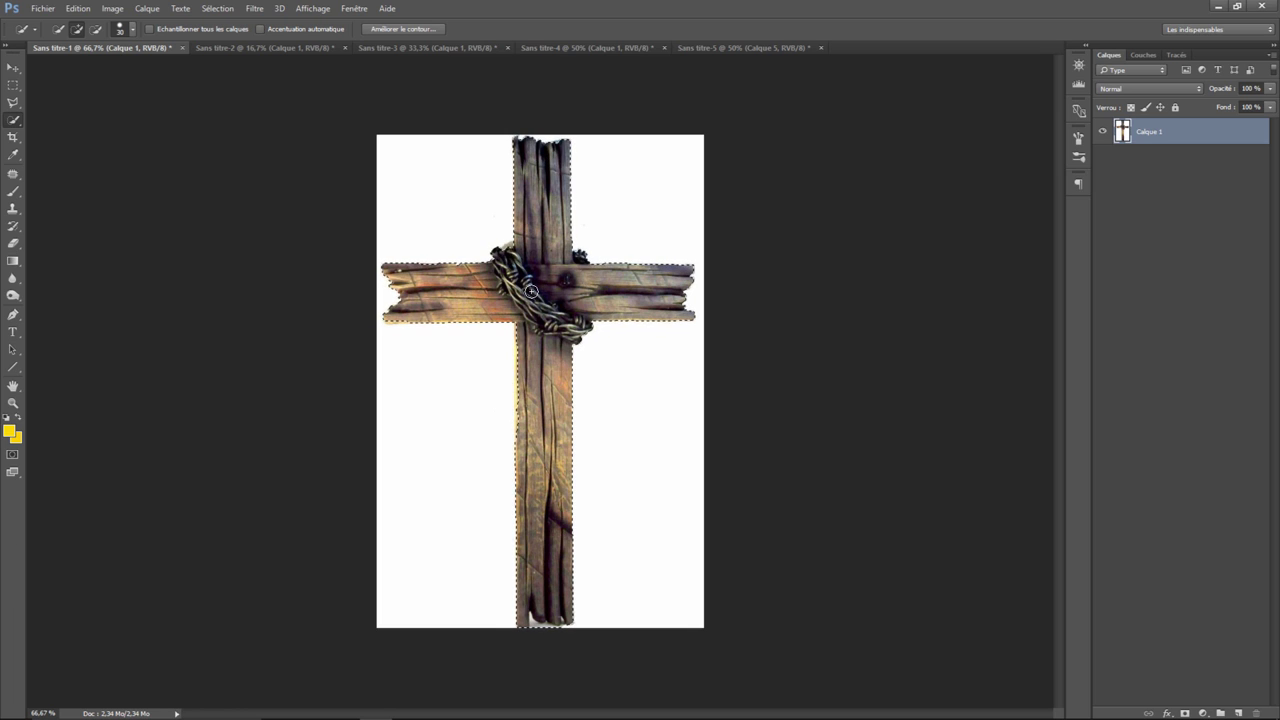
Shift the cross selection edge inward to -100% with Améliorer le contour.
left_click(424, 30)
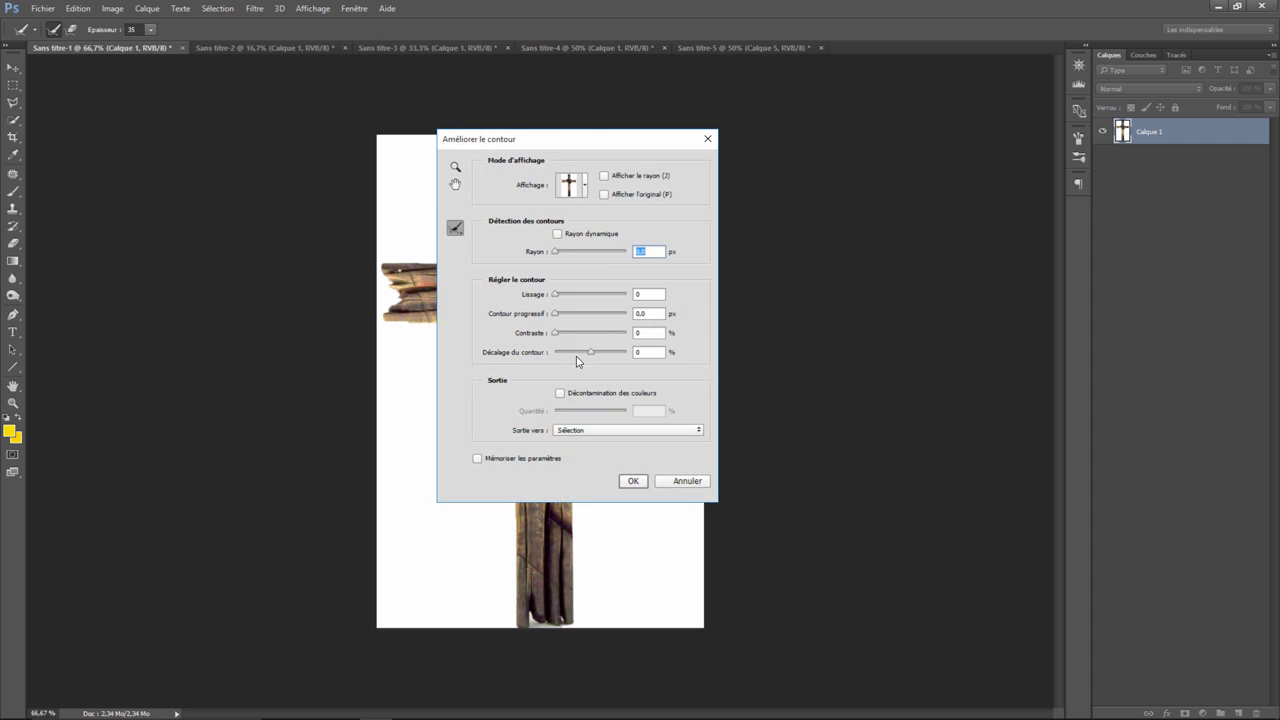
left_click_drag(588, 356, 537, 357)
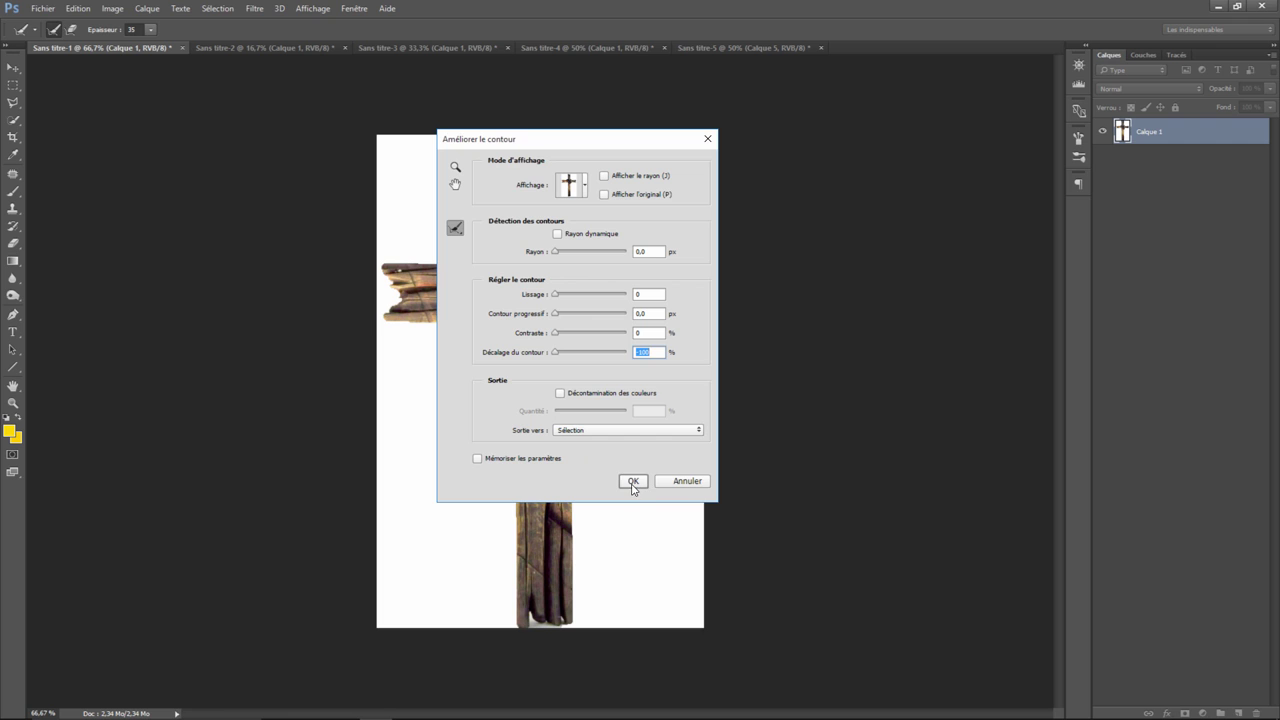
left_click(633, 482)
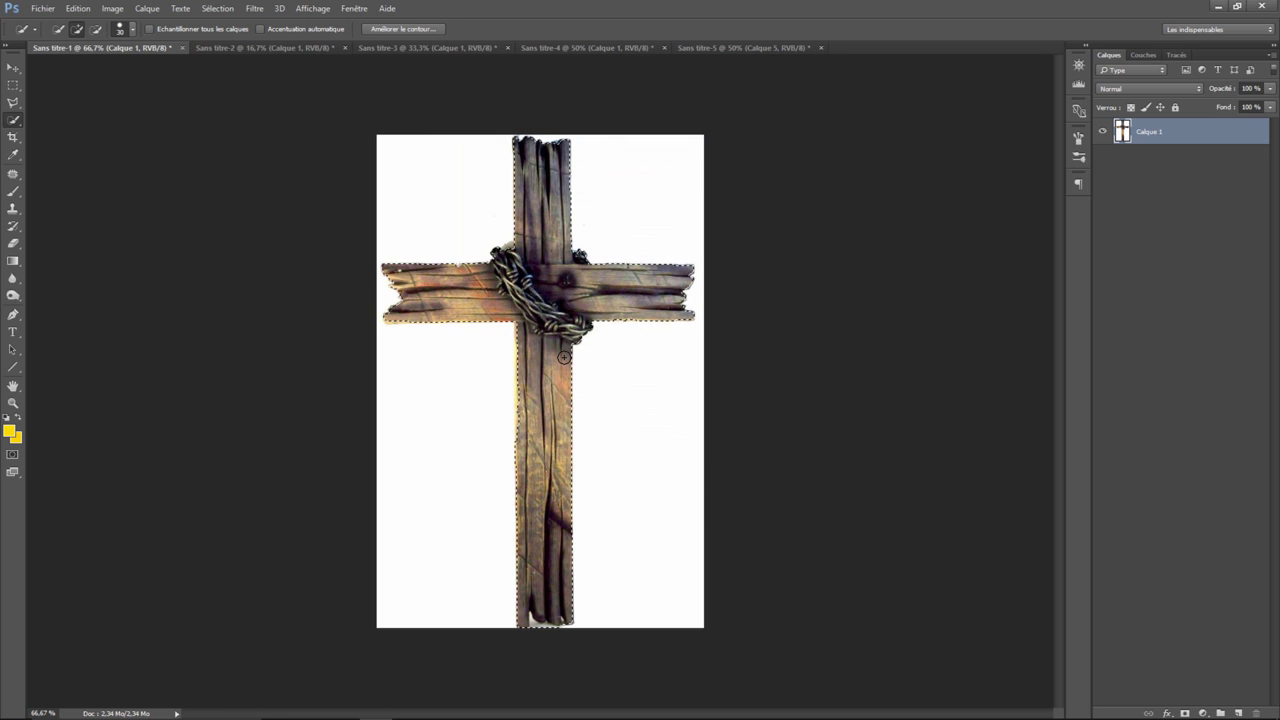
Paste the cross into Sans titre-5, scaled to about 35% on the lower-right mound.
left_click(702, 48)
key("ctrl+v")
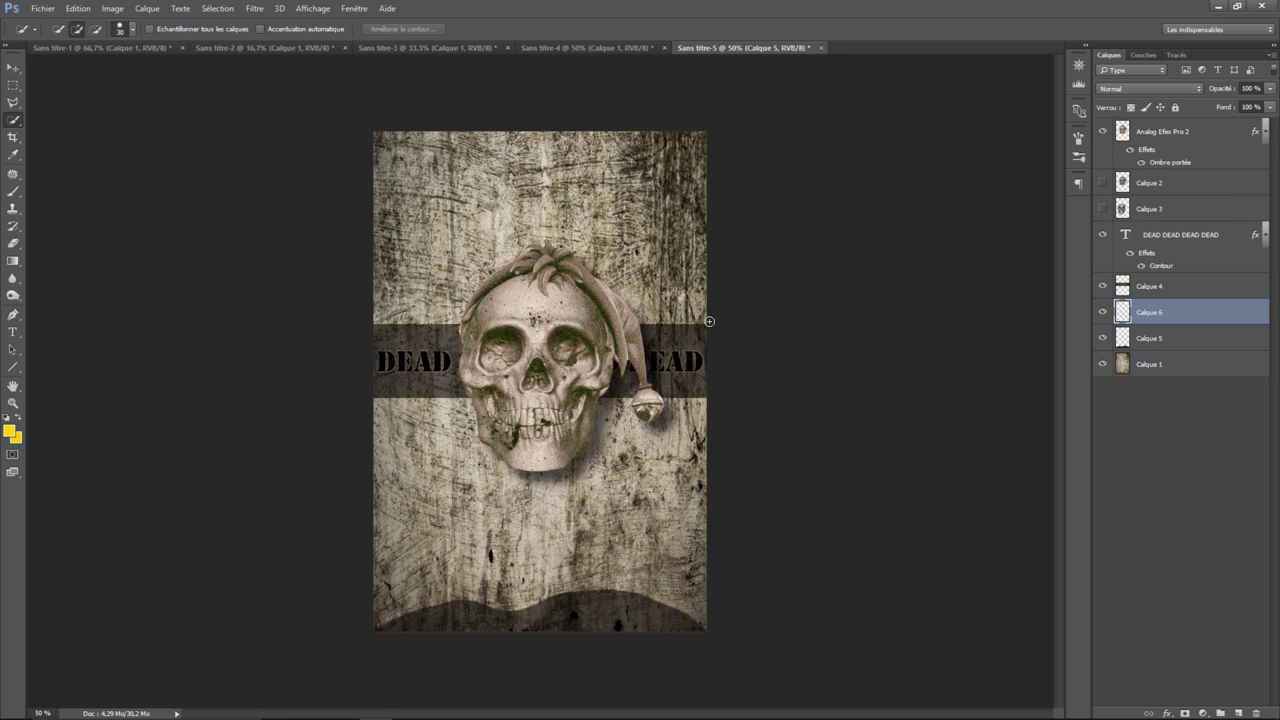
left_click(77, 9)
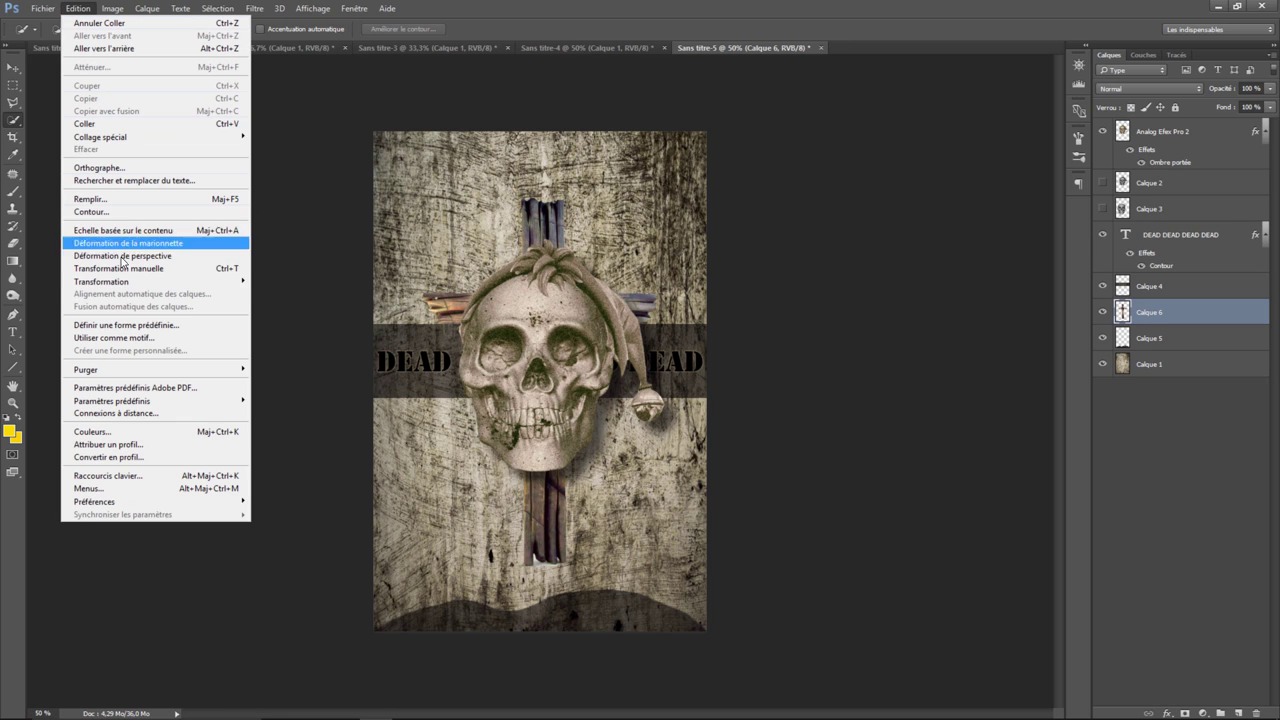
mouse_move(101, 281)
left_click(275, 299)
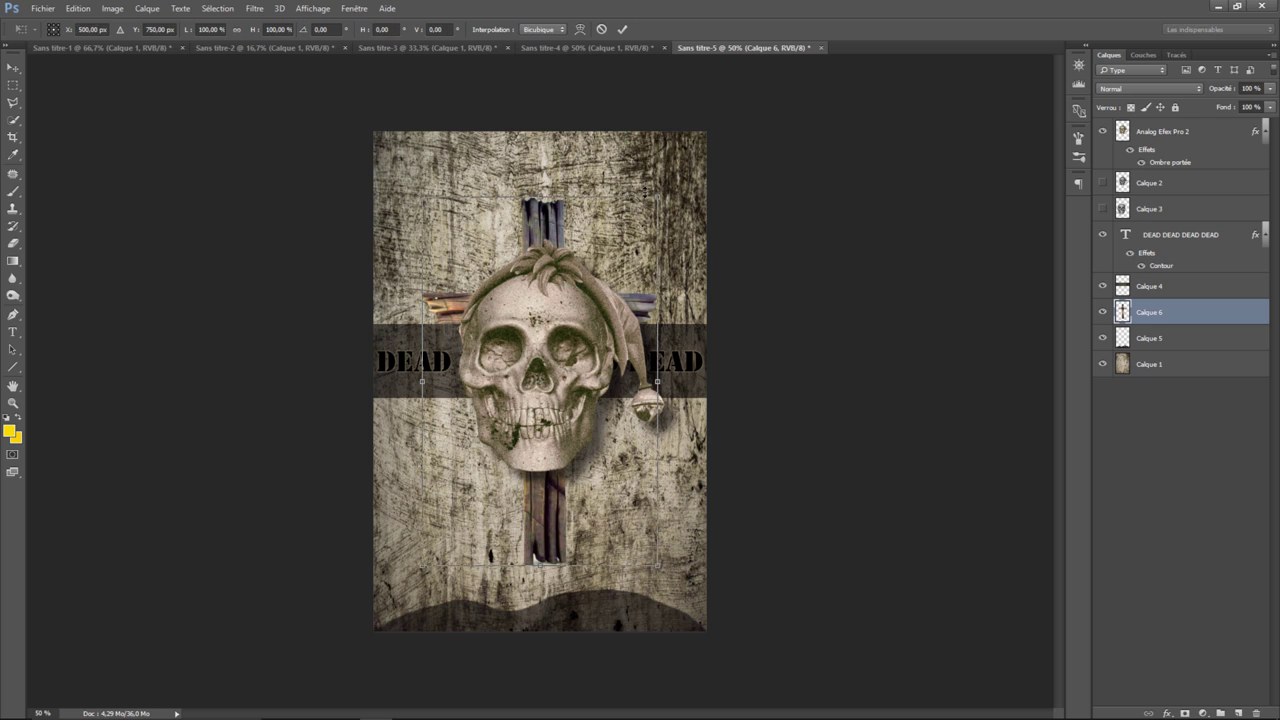
left_click_drag(657, 196, 505, 436)
left_click_drag(470, 485, 643, 522)
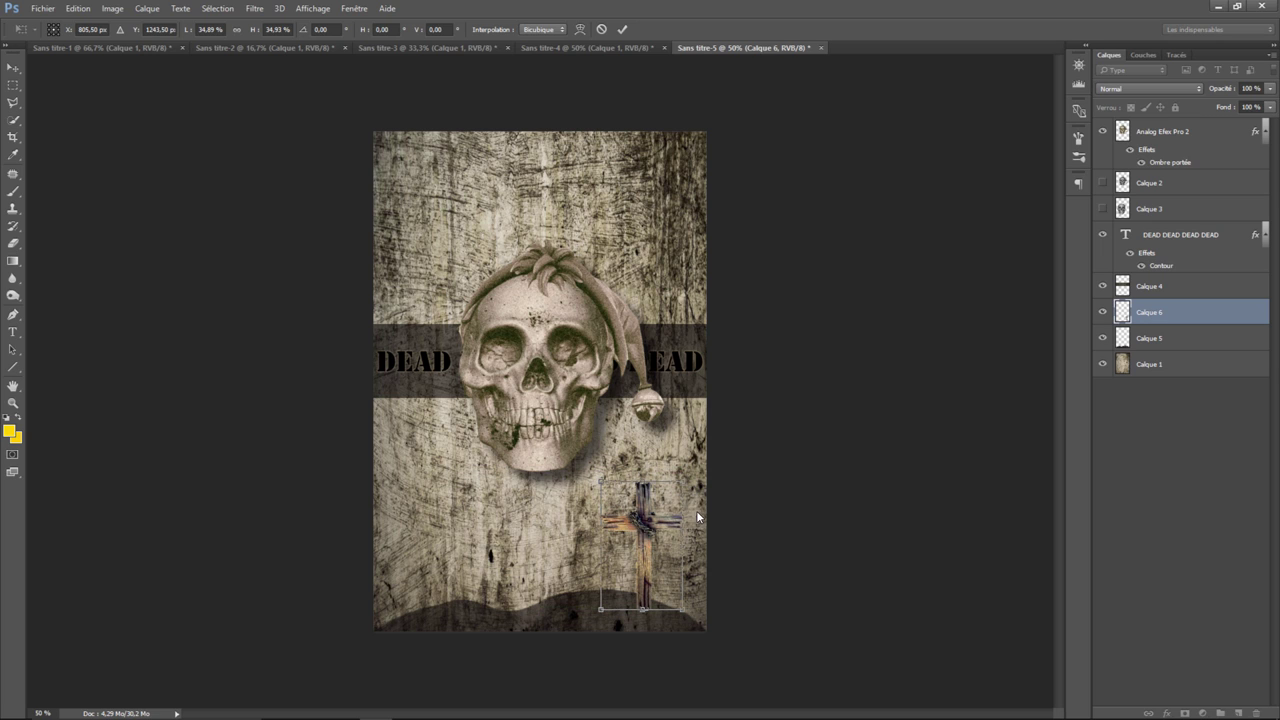
Tilt the cross clockwise about 9° and commit the transform.
left_click(78, 8)
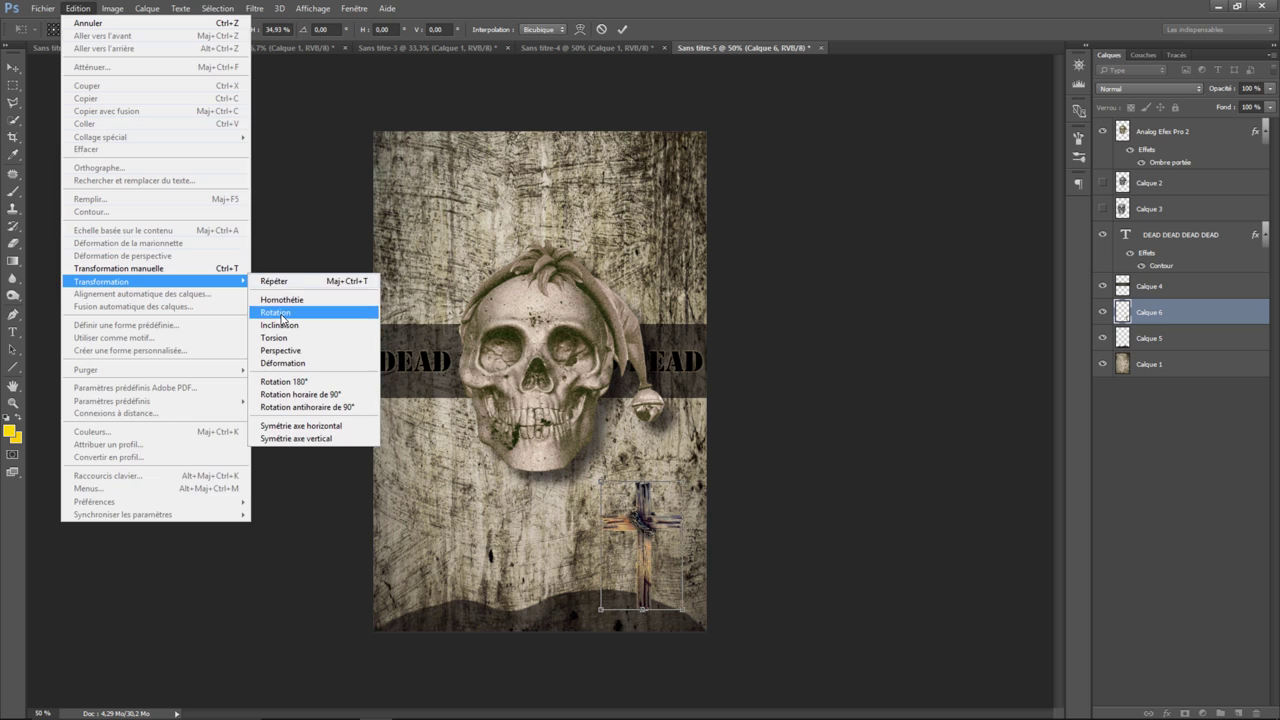
left_click(281, 313)
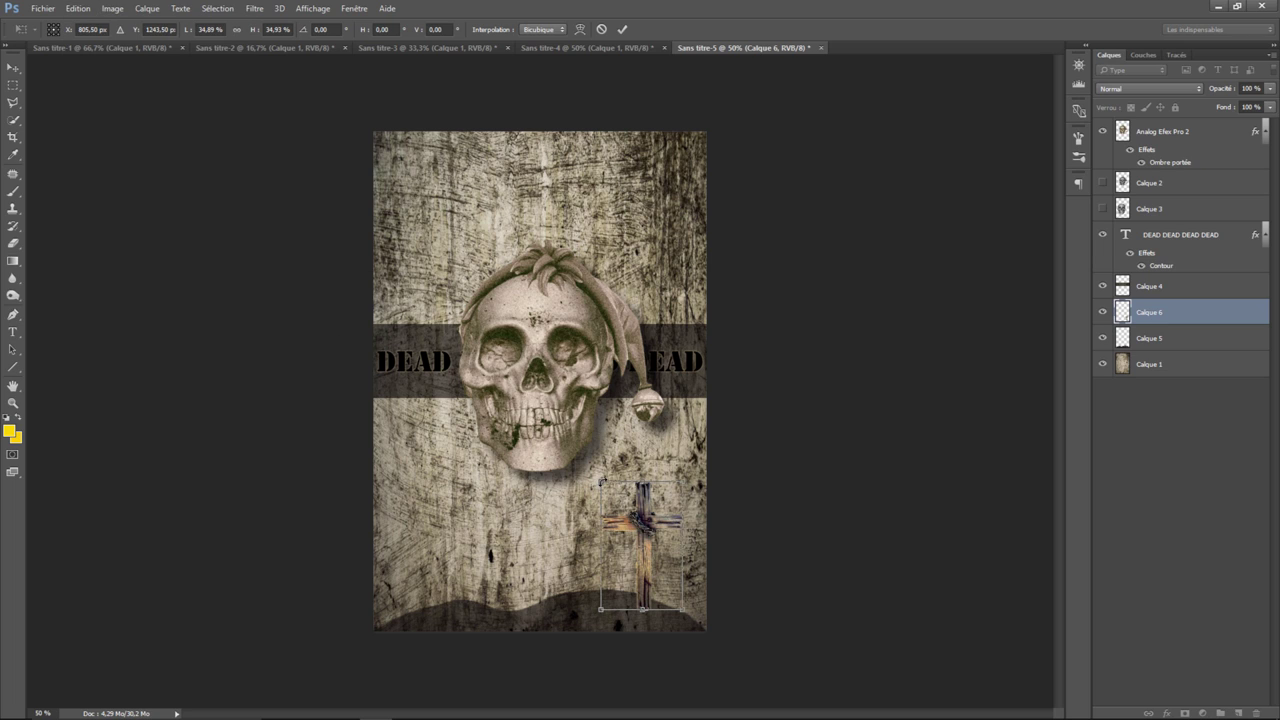
left_click_drag(602, 481, 614, 474)
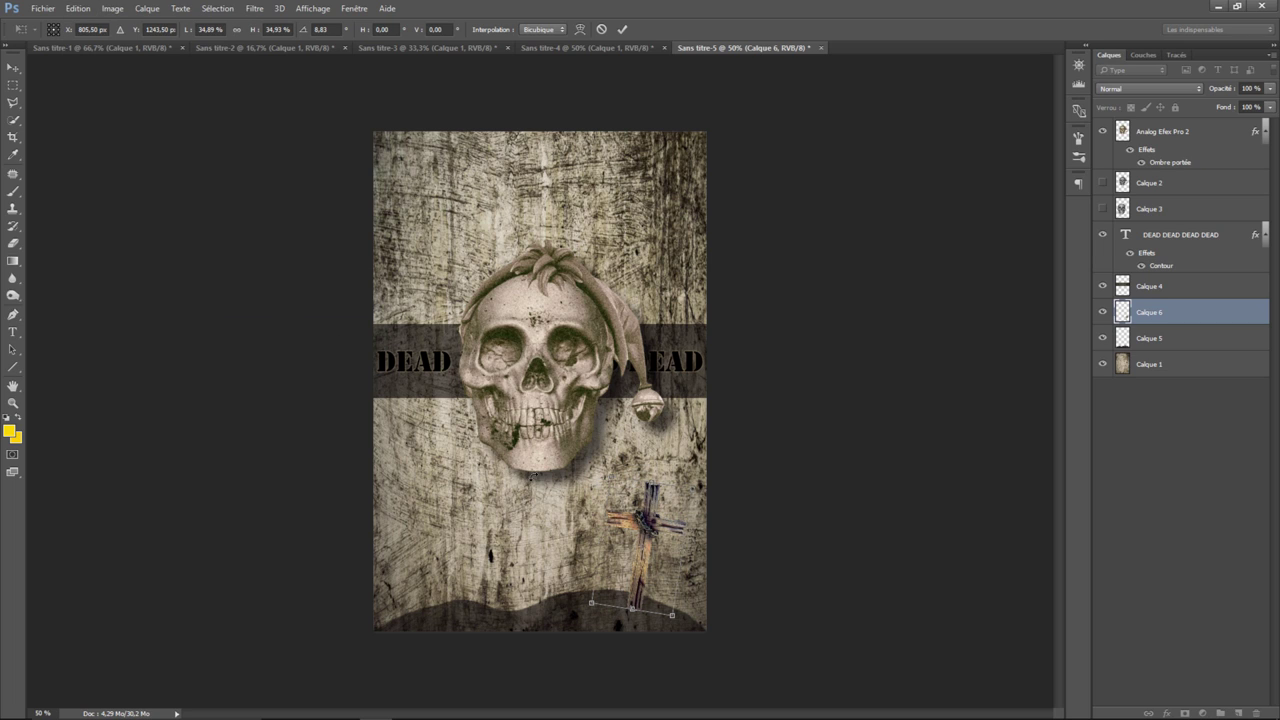
key("Return")
key("w")
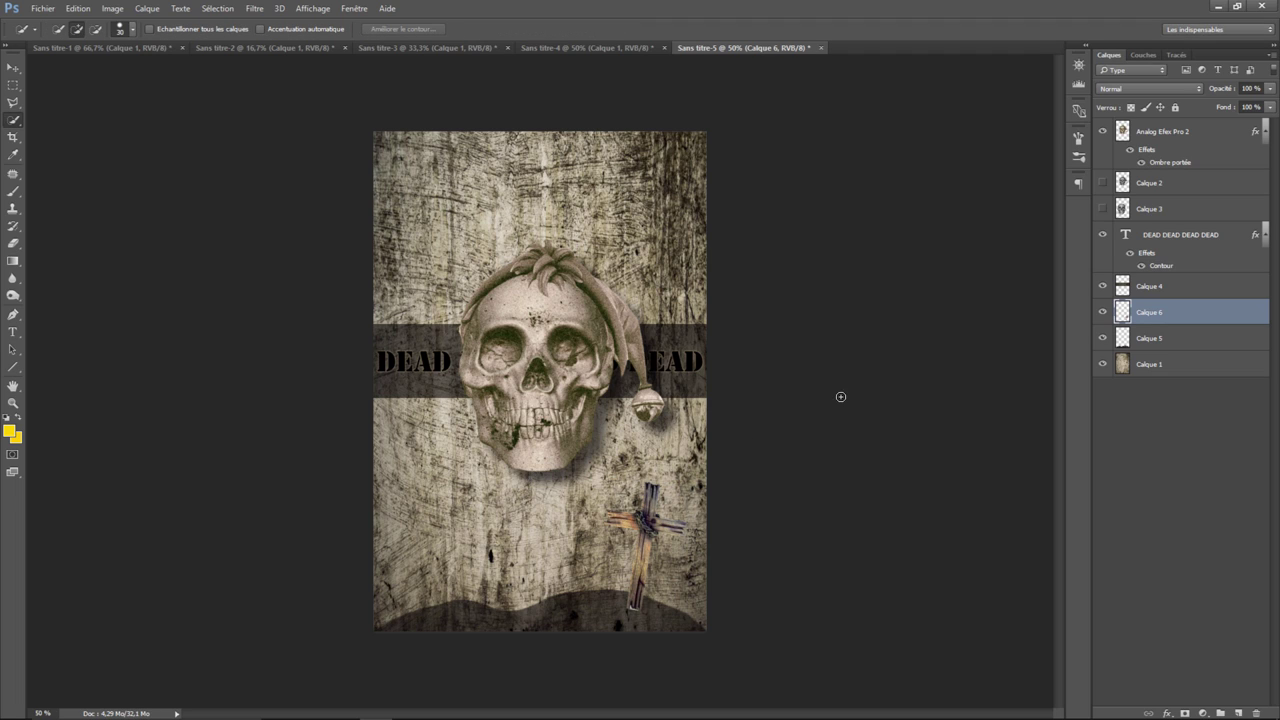
Set the cross layer to Produit blend mode and drop its Saturation to -100.
left_click(1131, 87)
left_click(1122, 132)
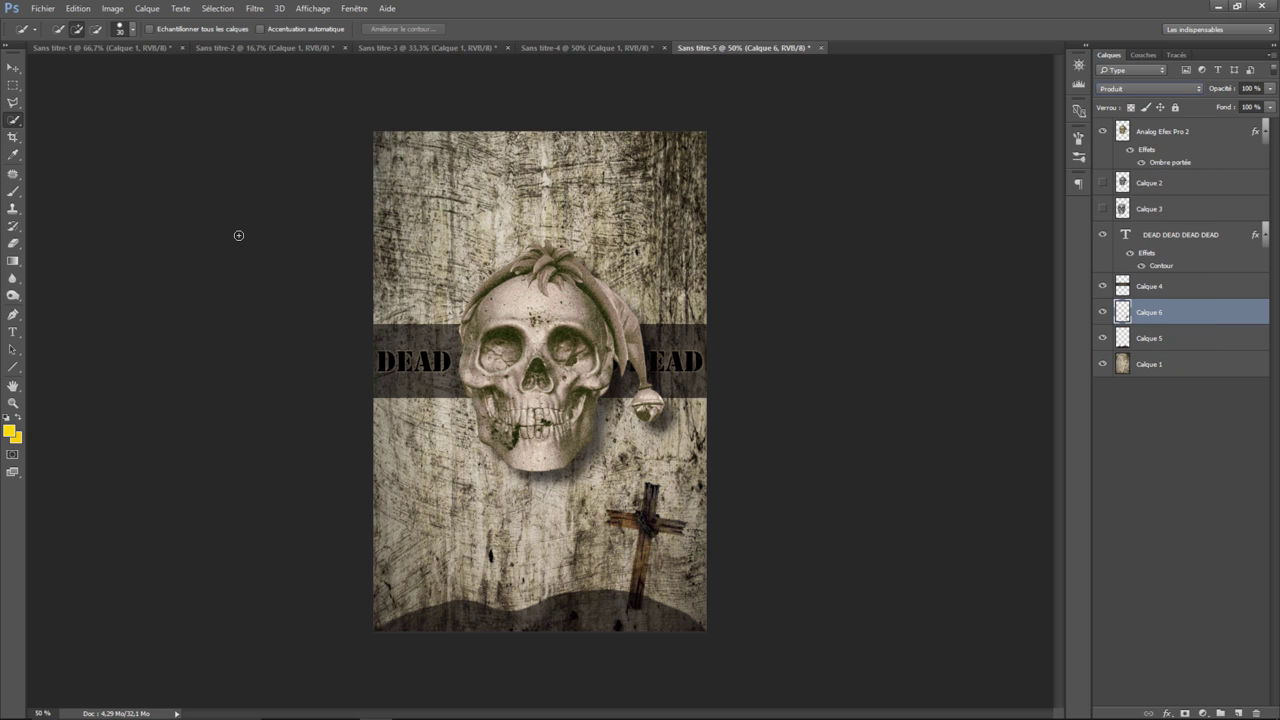
left_click(76, 8)
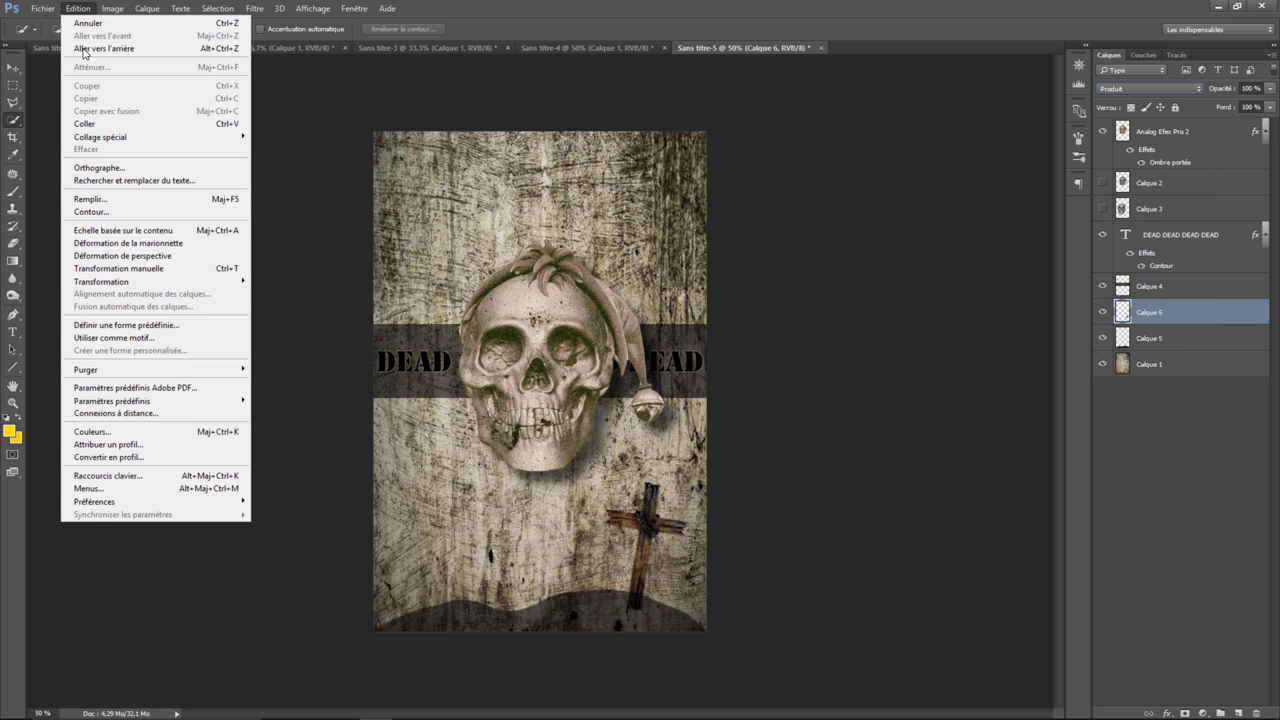
left_click(112, 8)
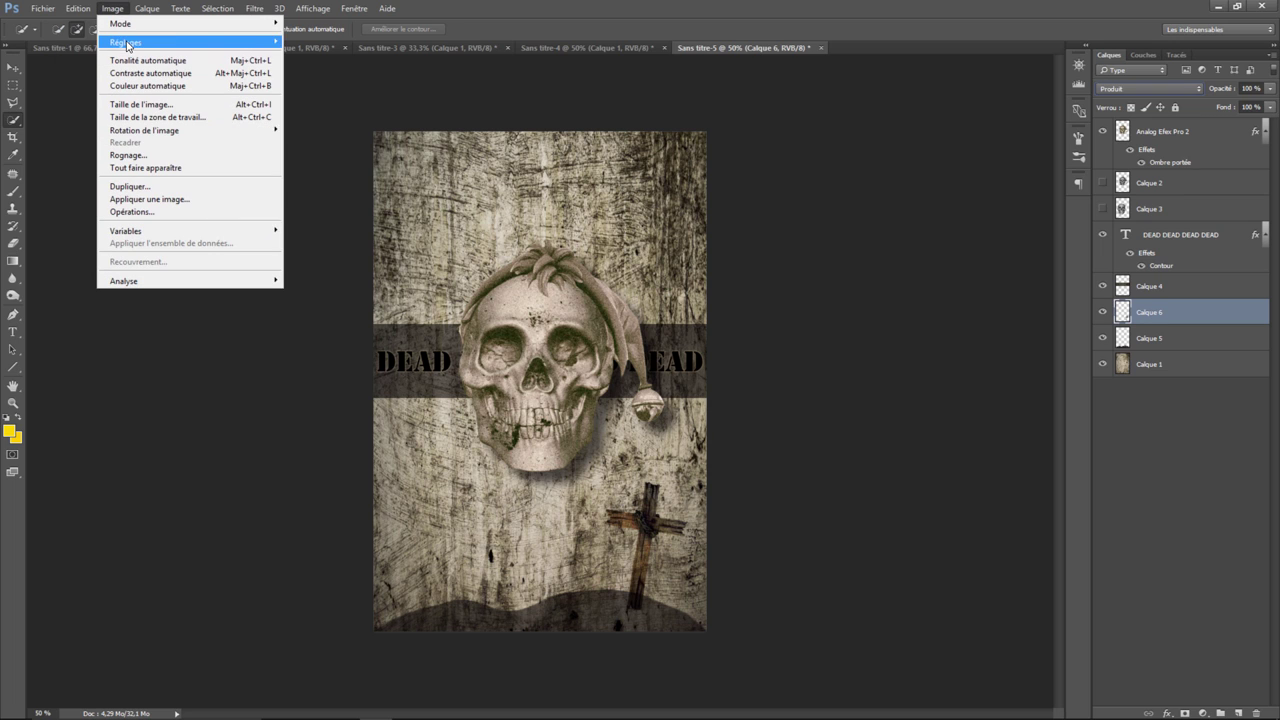
mouse_move(126, 42)
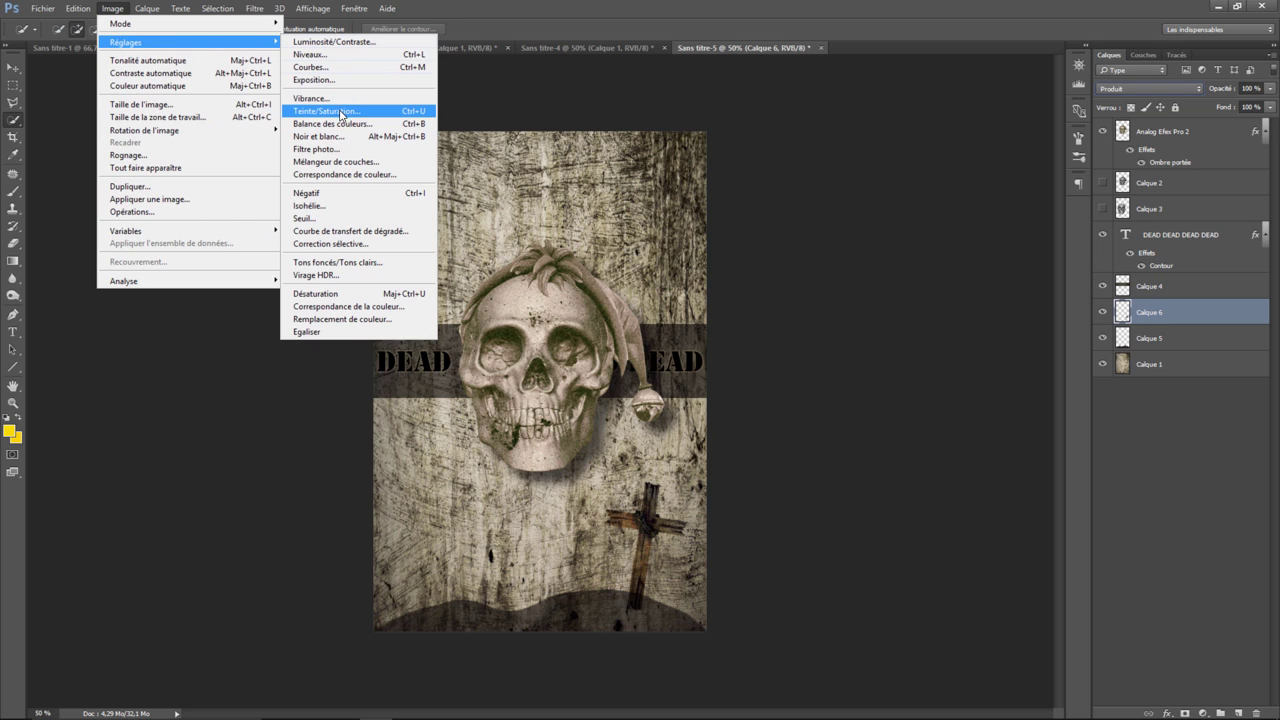
left_click(341, 113)
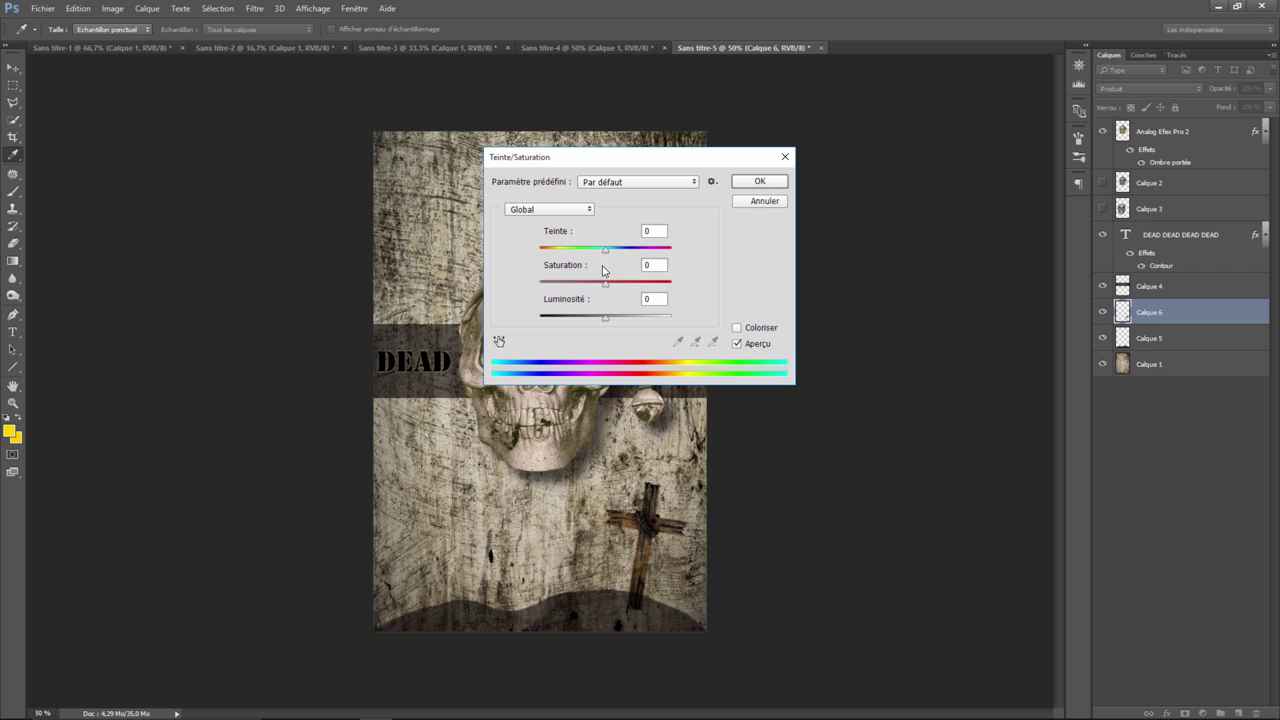
mouse_move(608, 289)
left_mouse_down()
mouse_move(545, 298)
mouse_move(576, 302)
left_mouse_up()
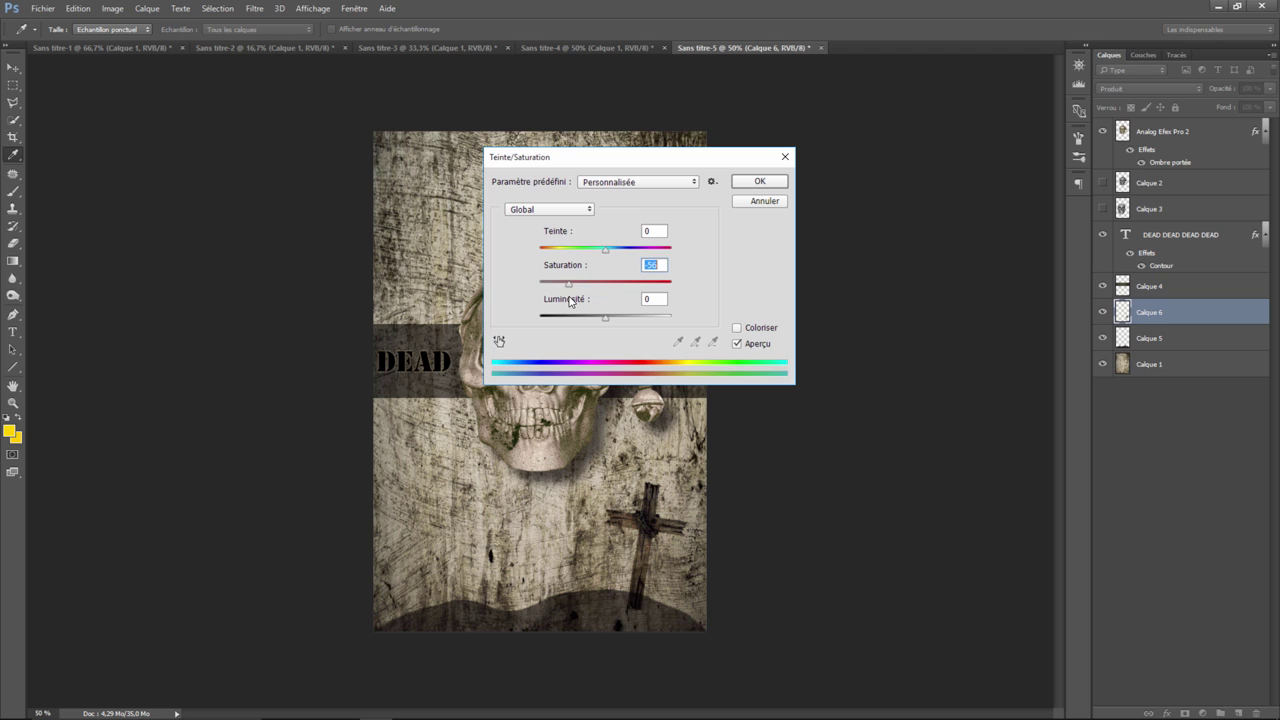
left_click(759, 181)
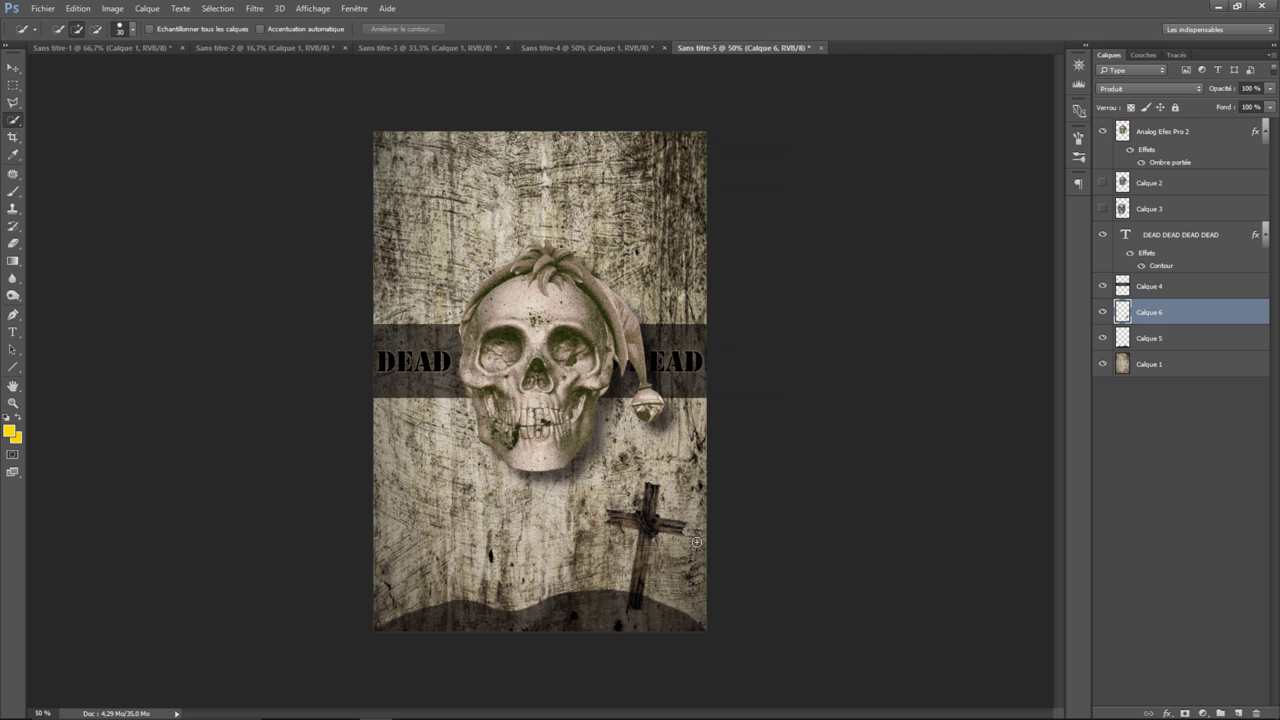
left_click(13, 67)
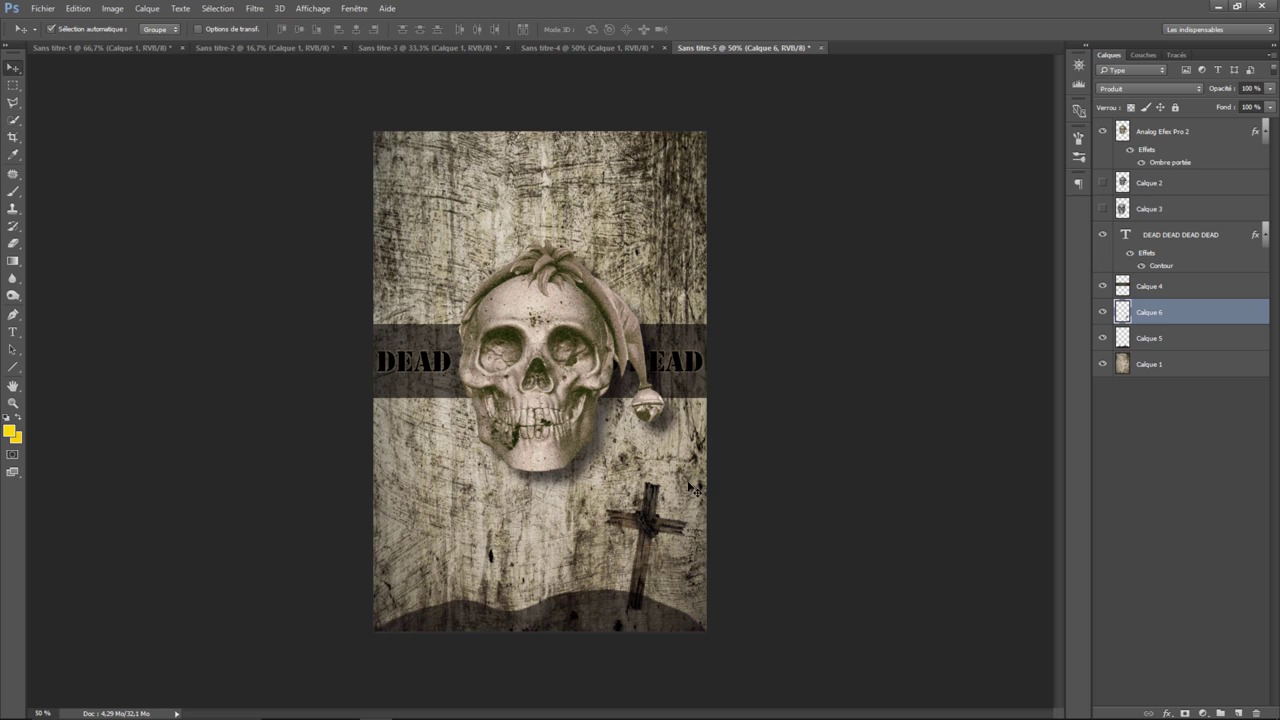
Duplicate the cross layer and move the copy to the left side of the mound.
right_click(652, 523)
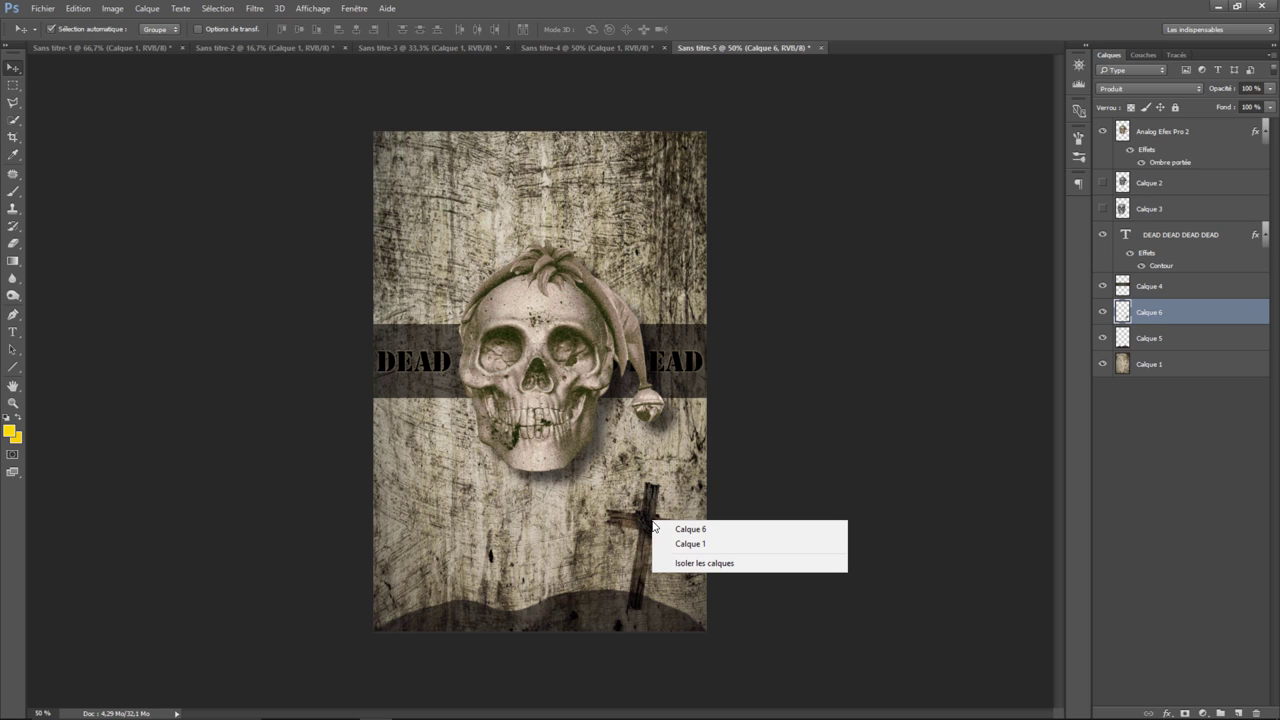
right_click(1162, 312)
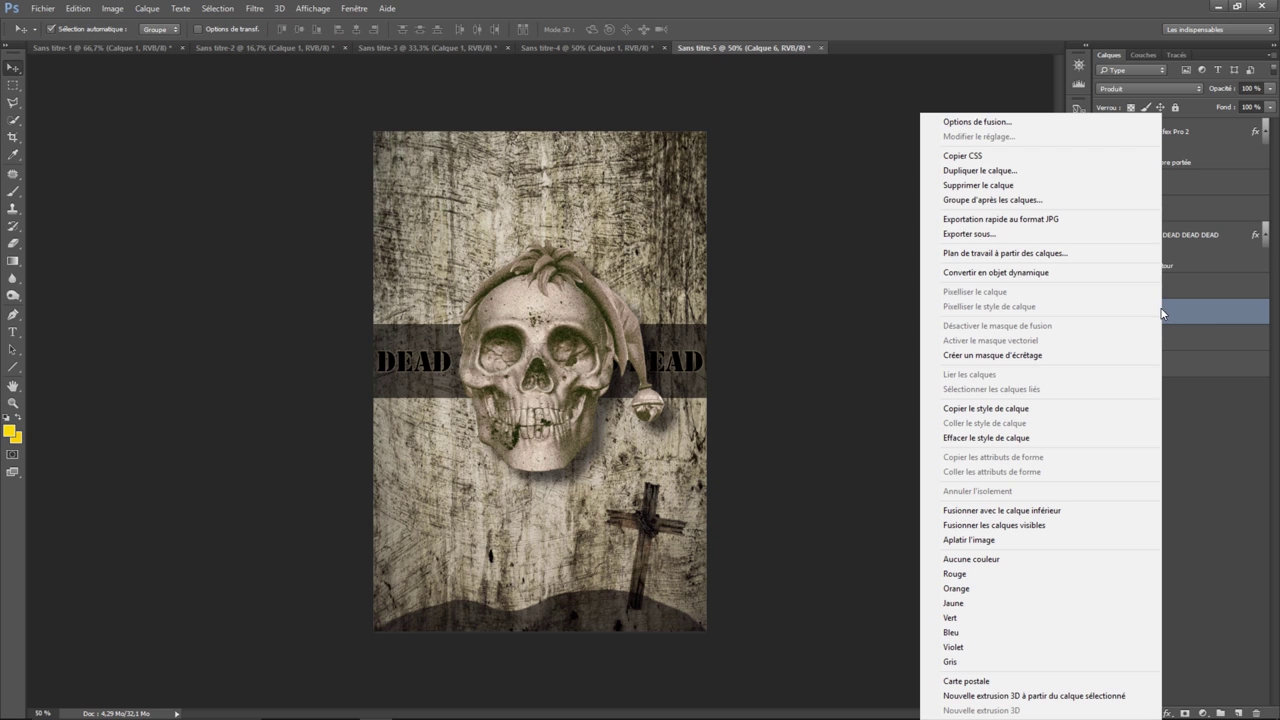
left_click(1000, 171)
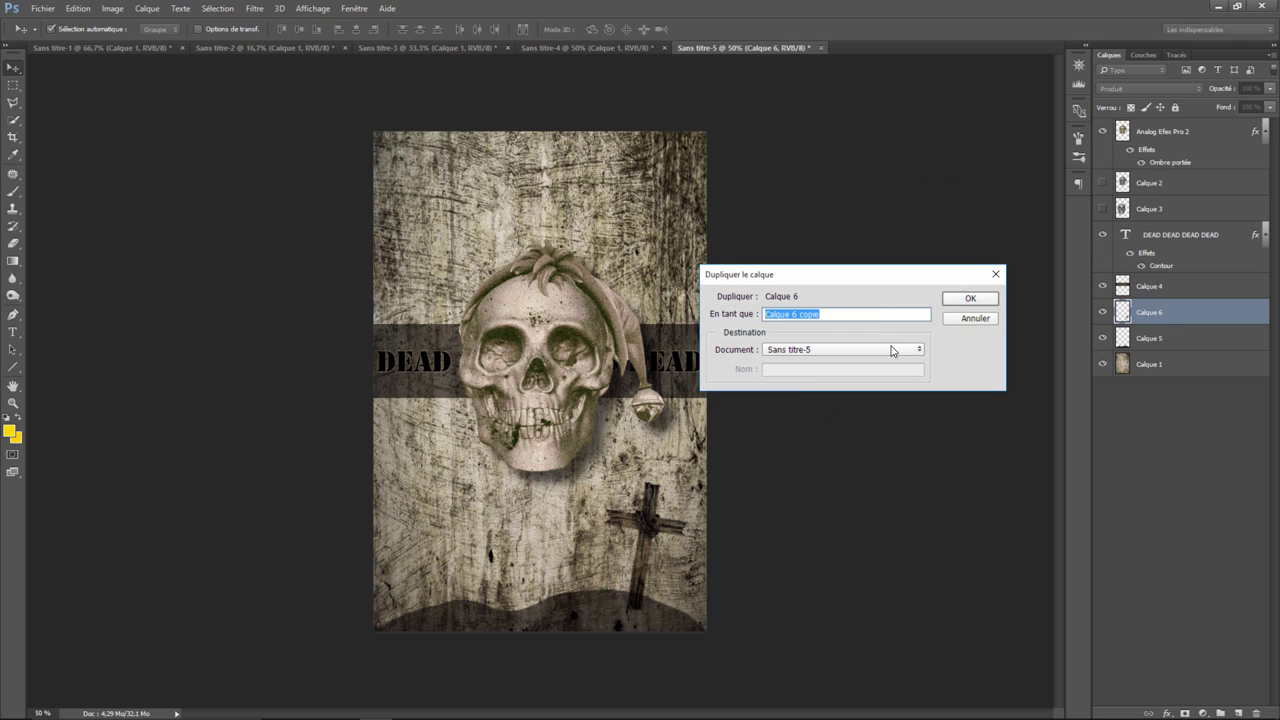
left_click(970, 298)
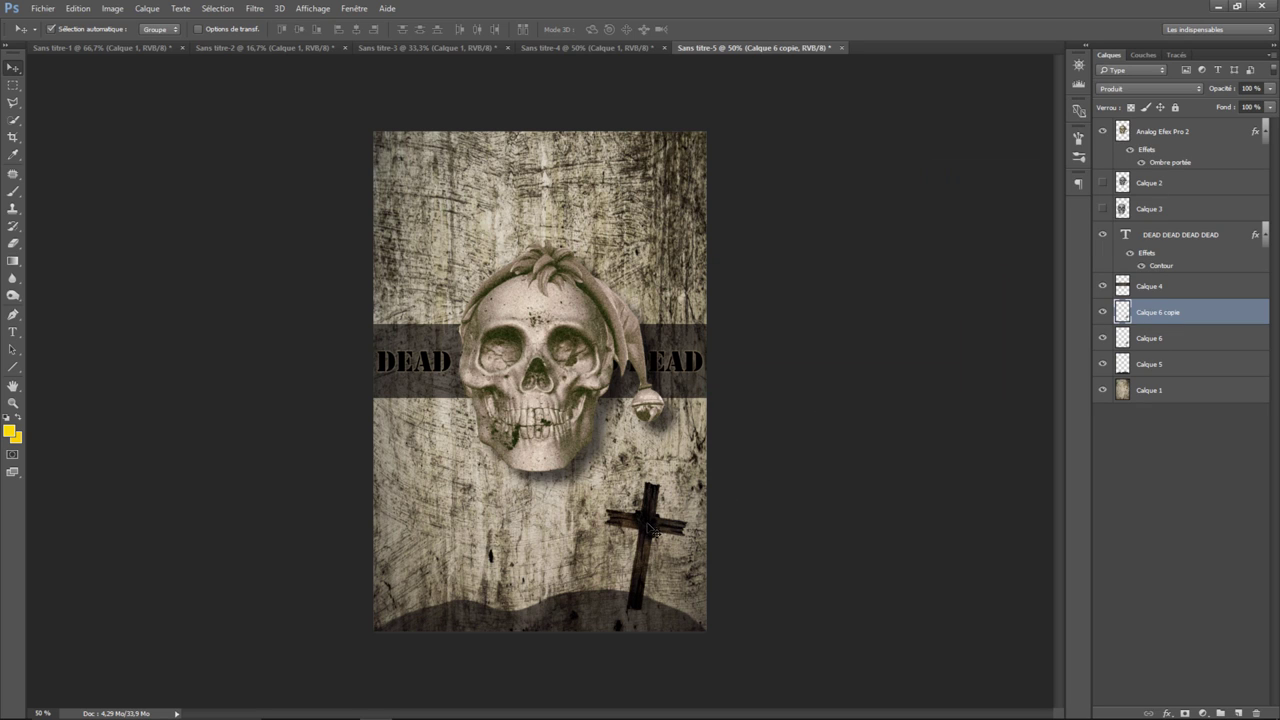
left_click_drag(652, 530, 458, 537)
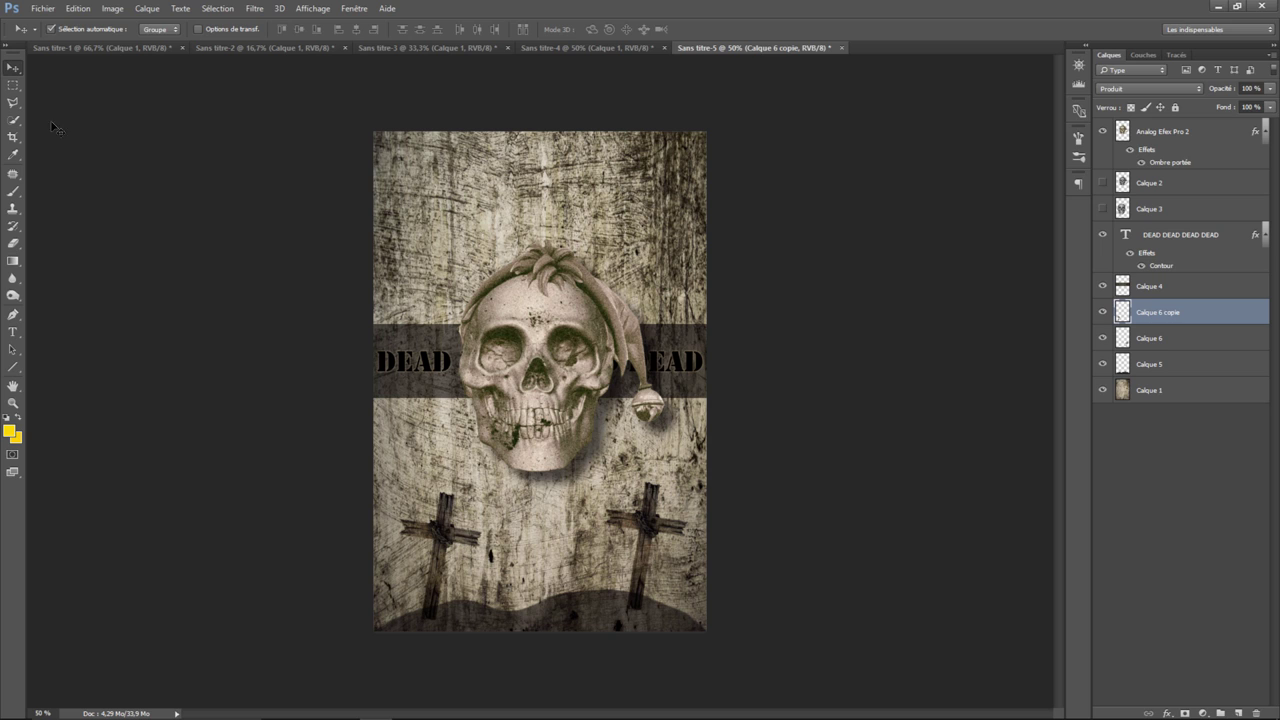
Scale the copied cross to about 96% and rotate it about -13°.
left_click(78, 8)
mouse_move(102, 281)
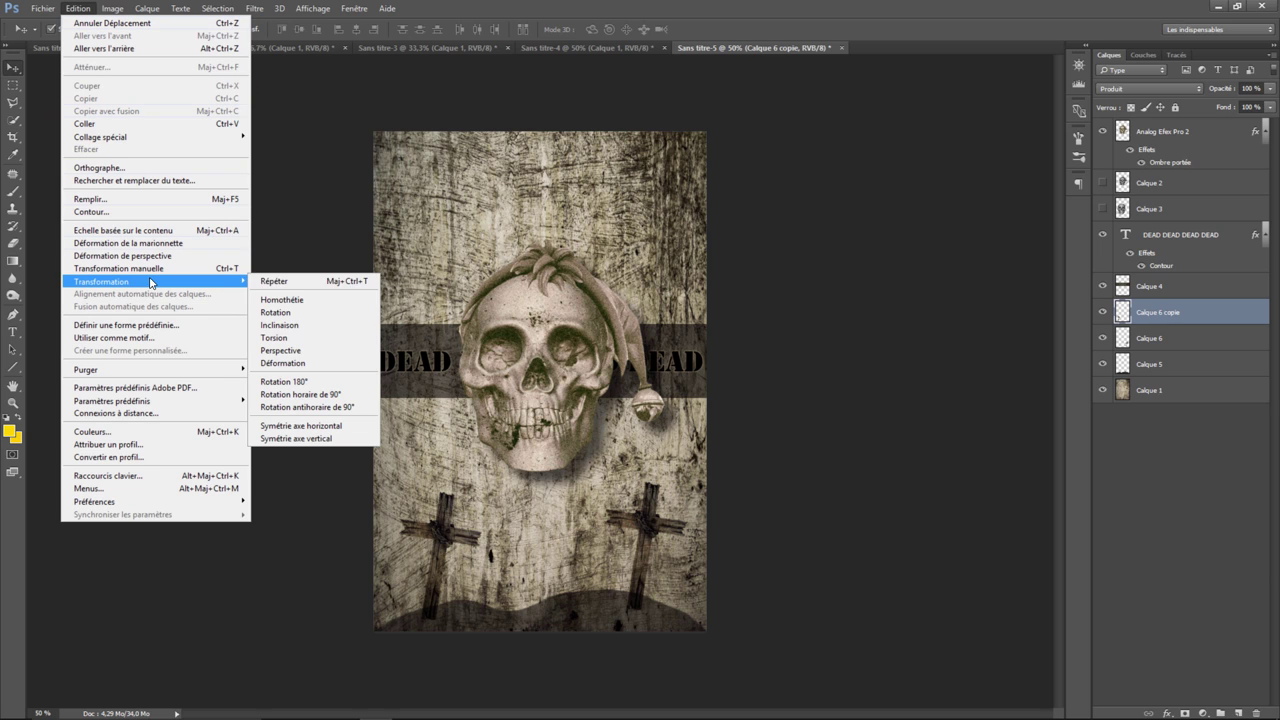
left_click(292, 300)
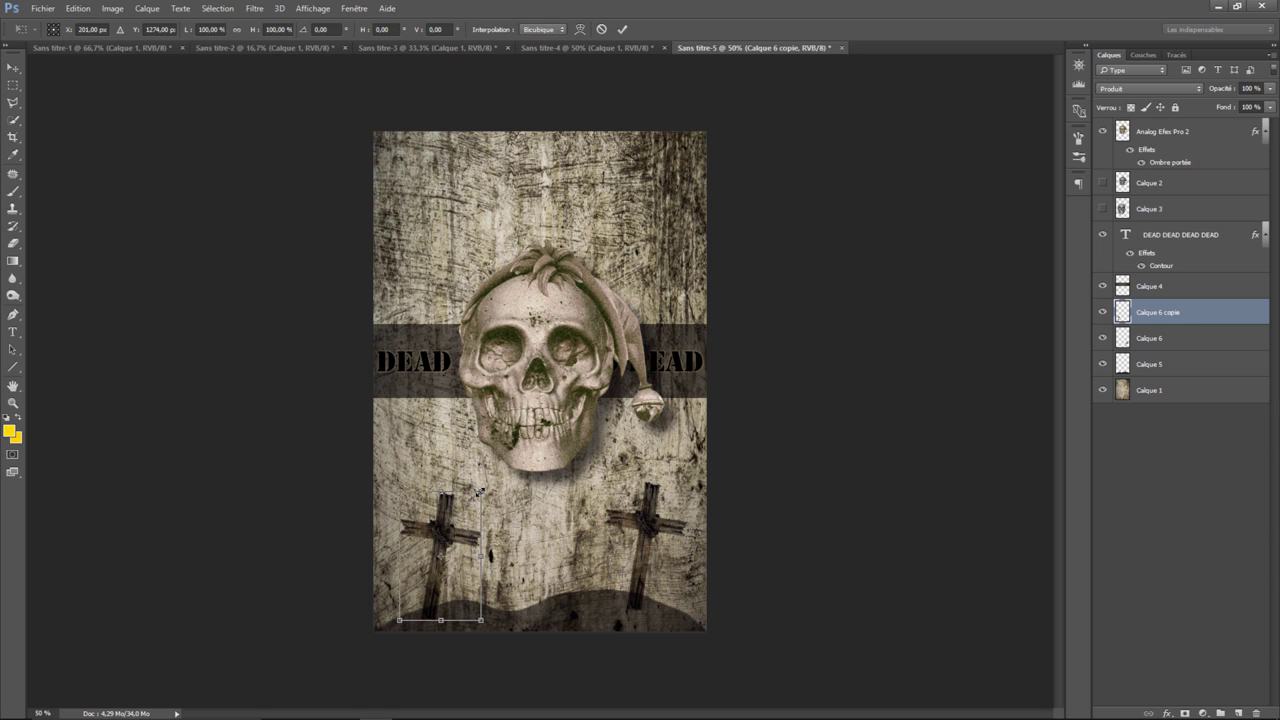
left_click_drag(479, 491, 476, 497)
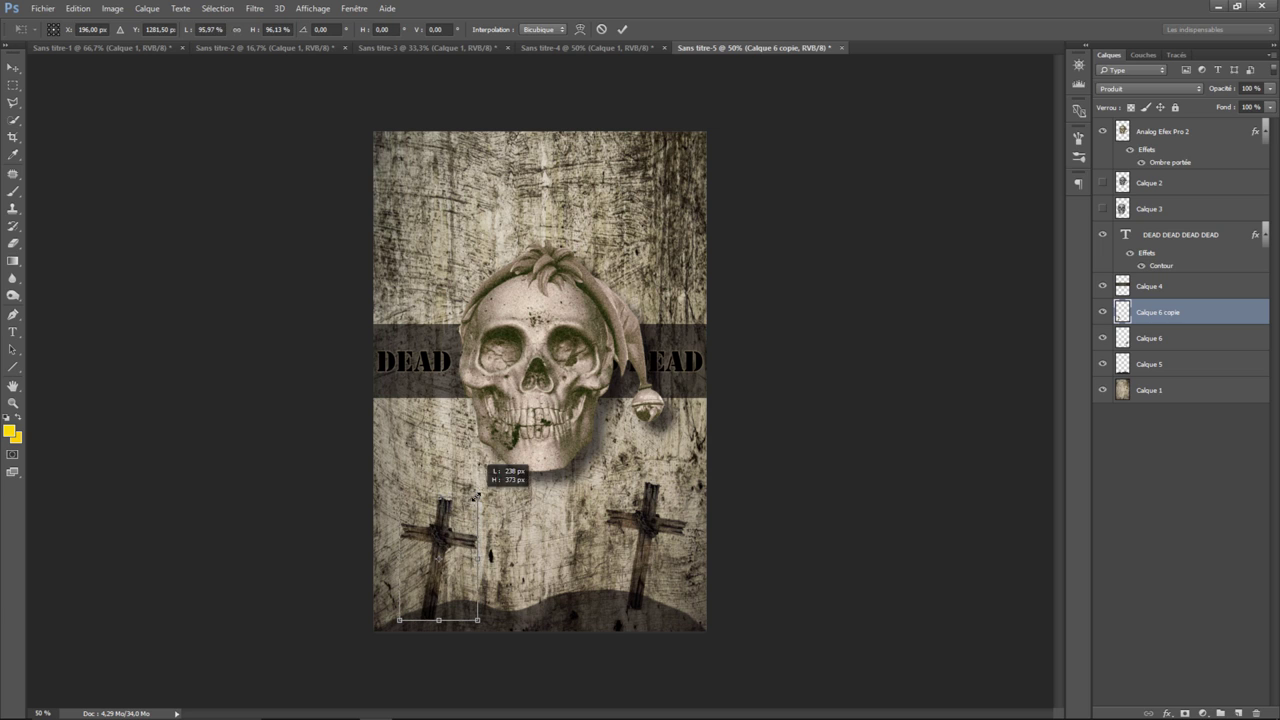
left_click(78, 9)
mouse_move(155, 281)
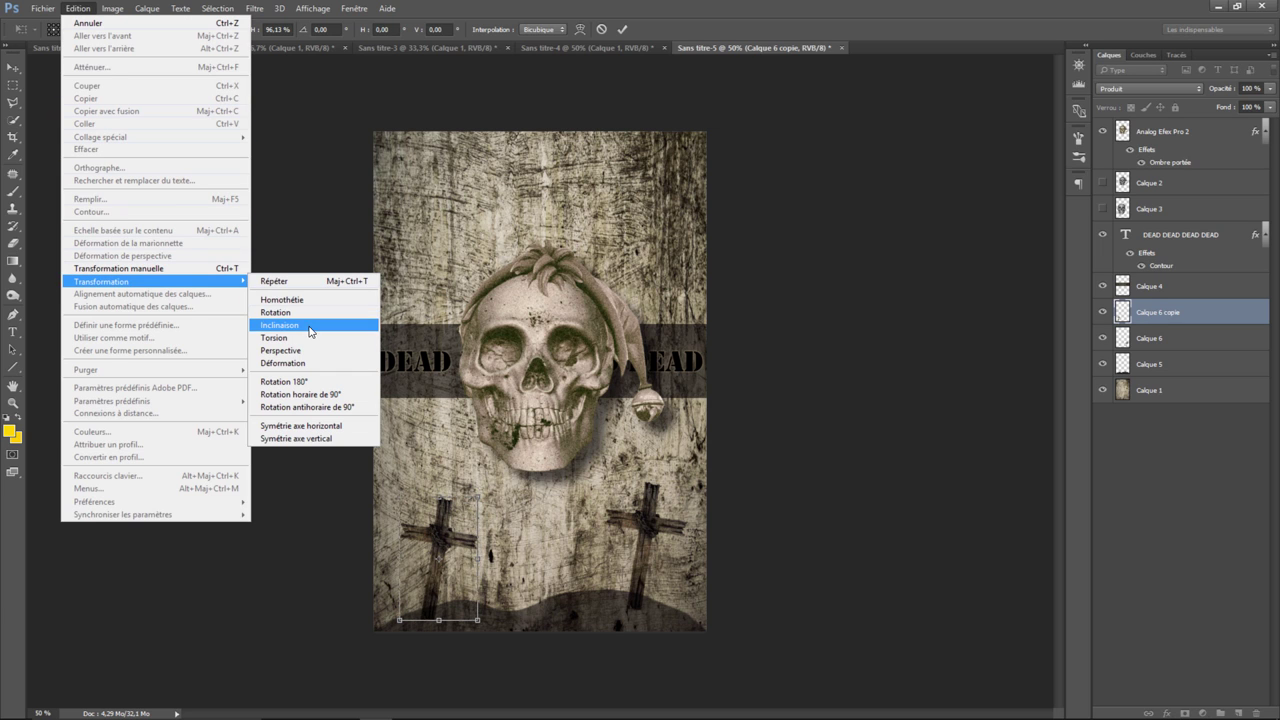
left_click(290, 312)
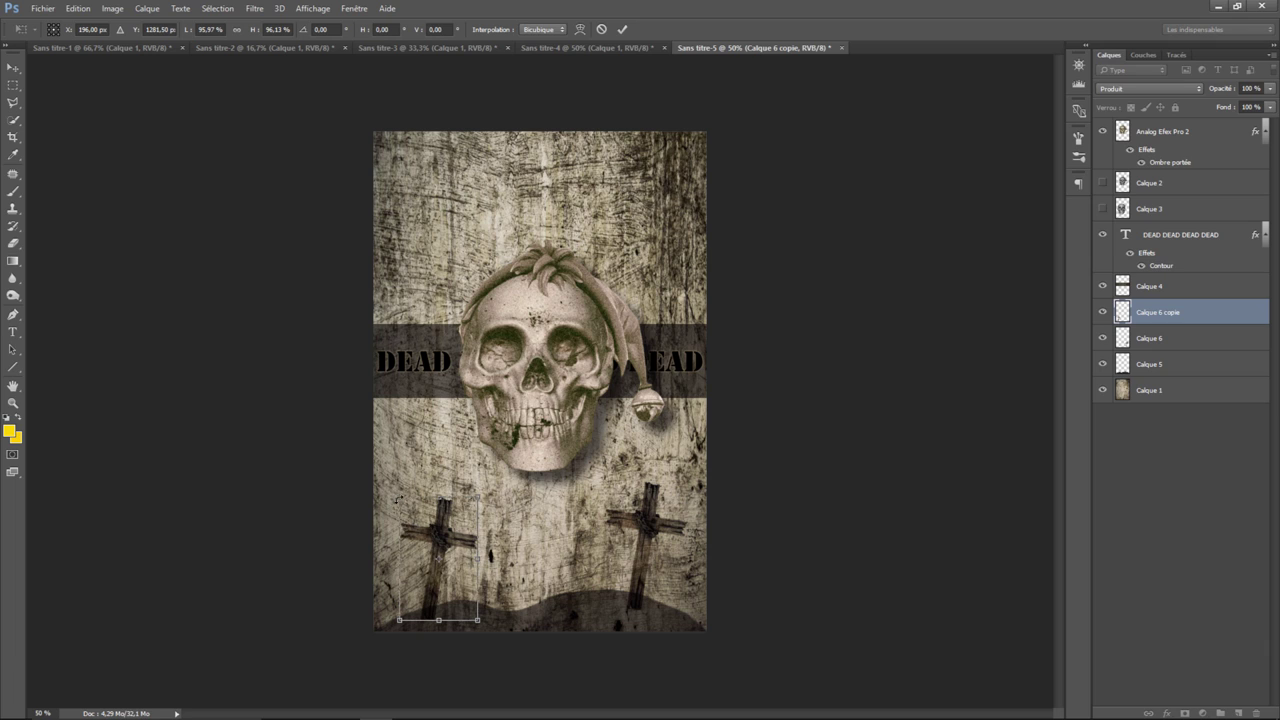
left_click_drag(388, 503, 380, 518)
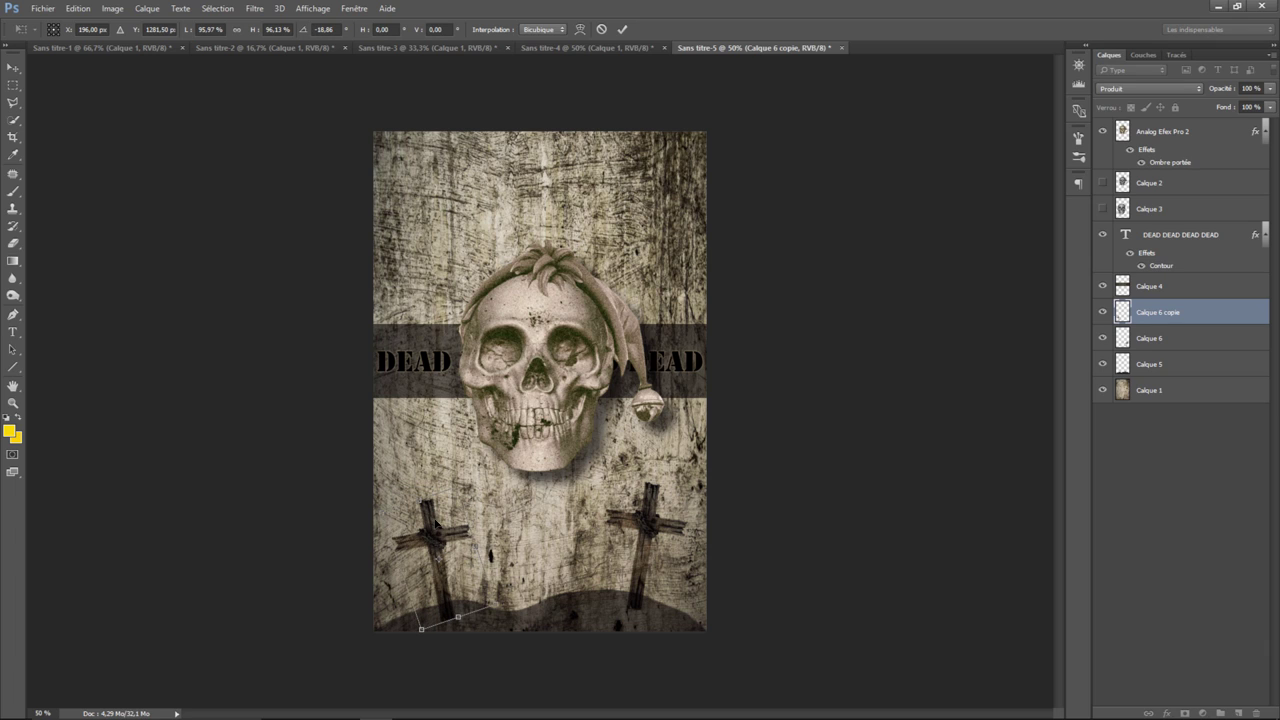
mouse_move(383, 515)
left_mouse_down()
mouse_move(426, 548)
mouse_move(434, 538)
left_mouse_up()
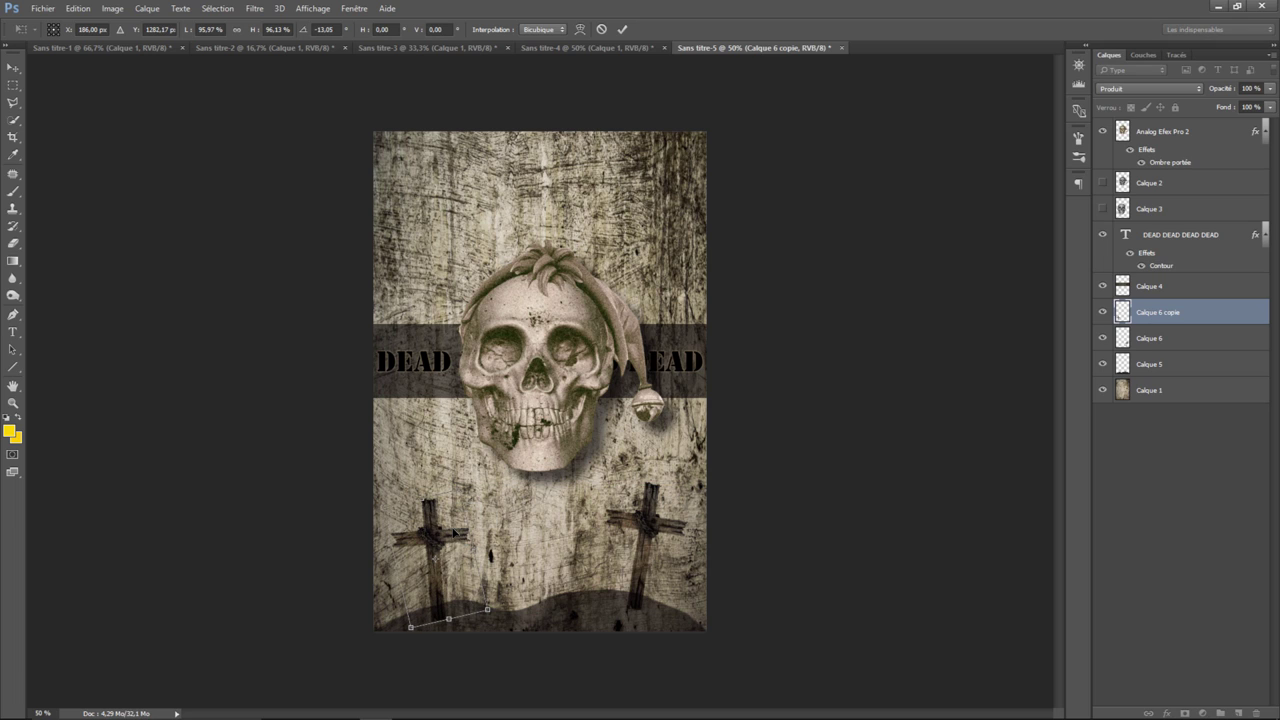
key("Return")
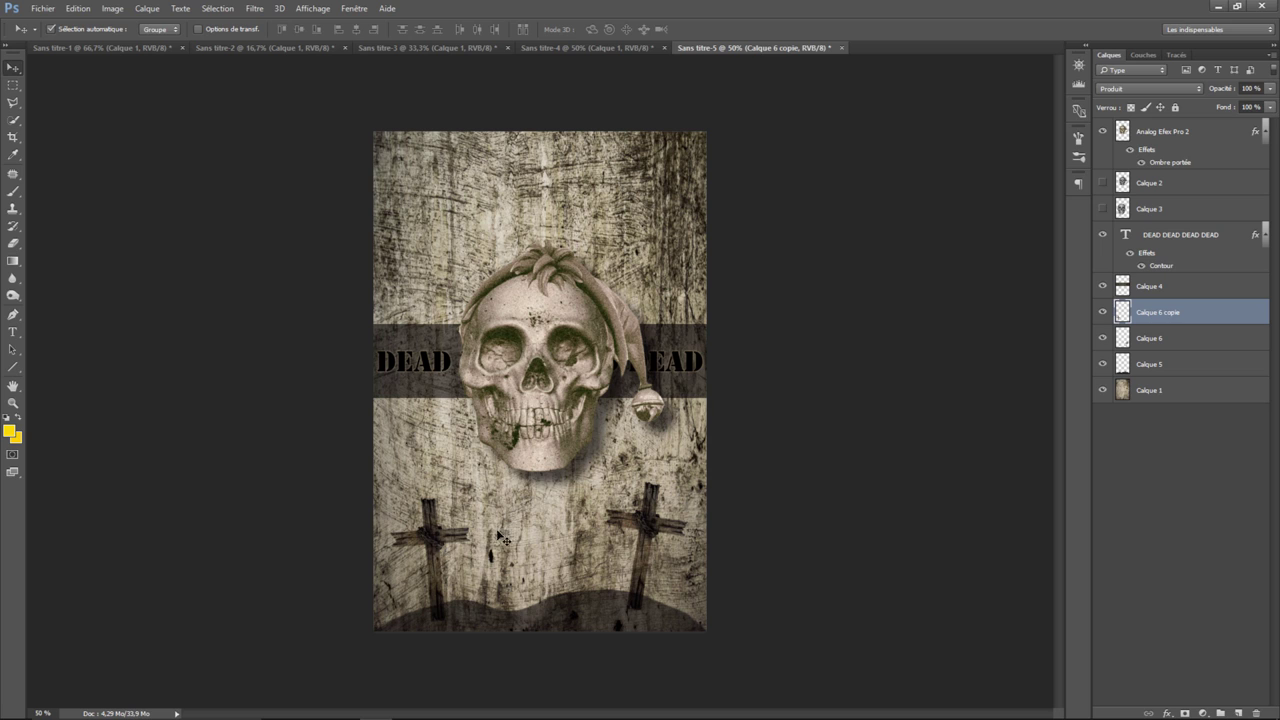
Duplicate the cross and place it on the mound centre, shrunk to about 60%.
right_click(1176, 313)
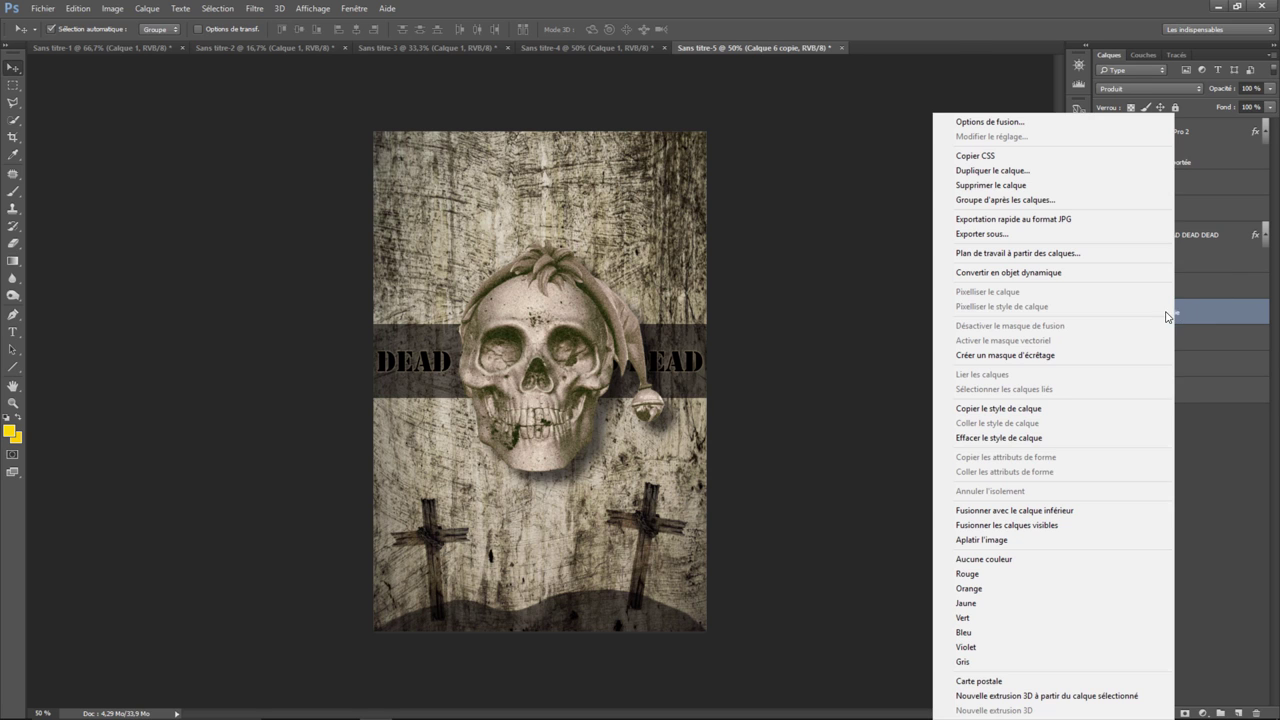
left_click(992, 170)
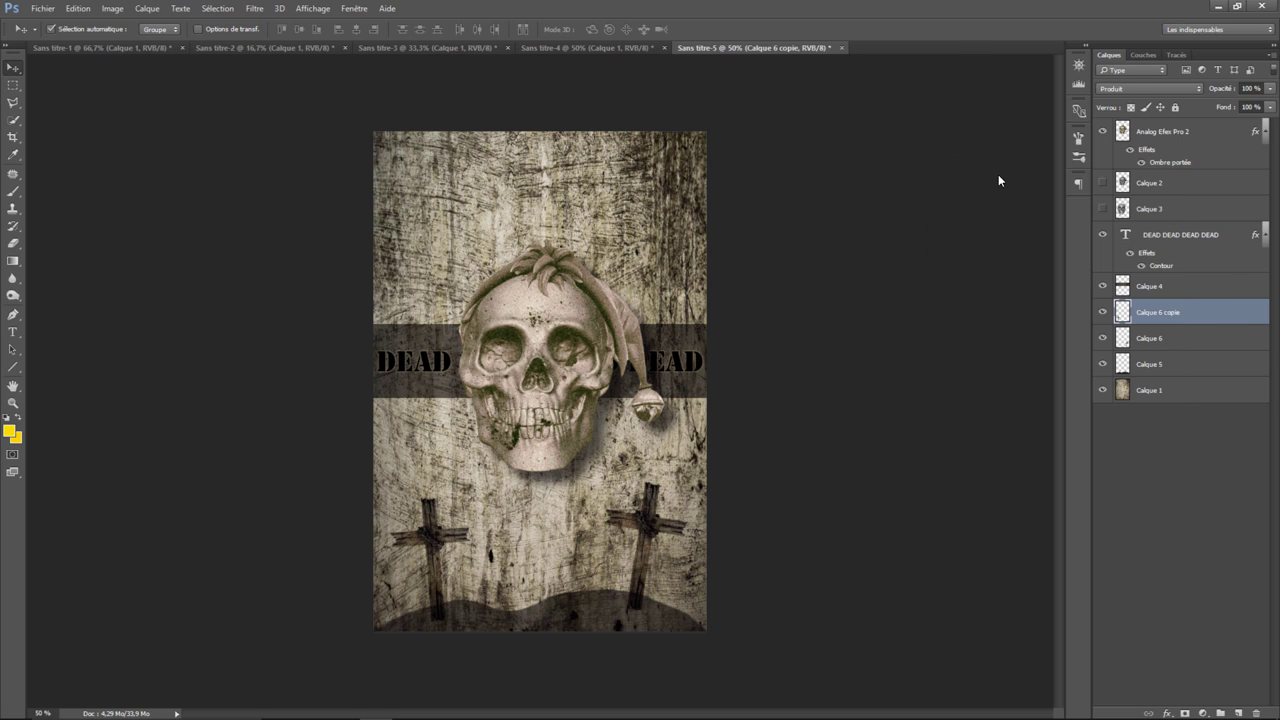
left_click(970, 295)
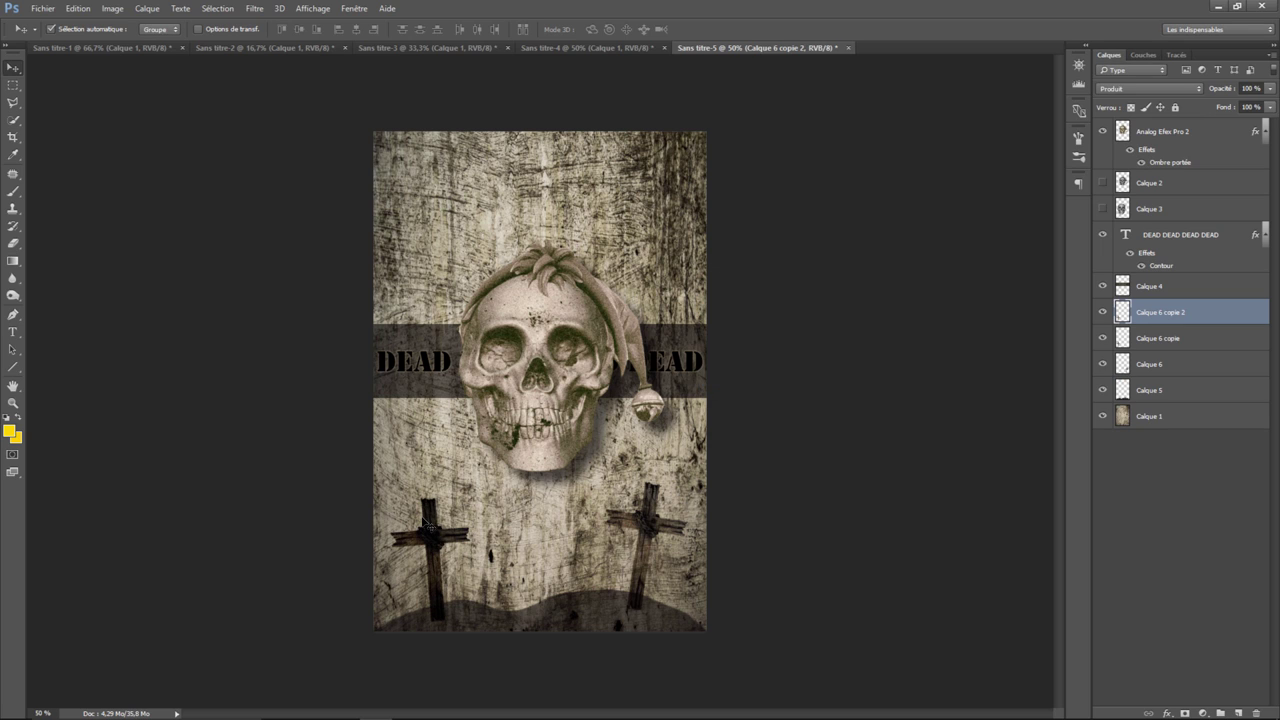
left_click_drag(437, 544, 560, 534)
left_click(72, 11)
mouse_move(101, 281)
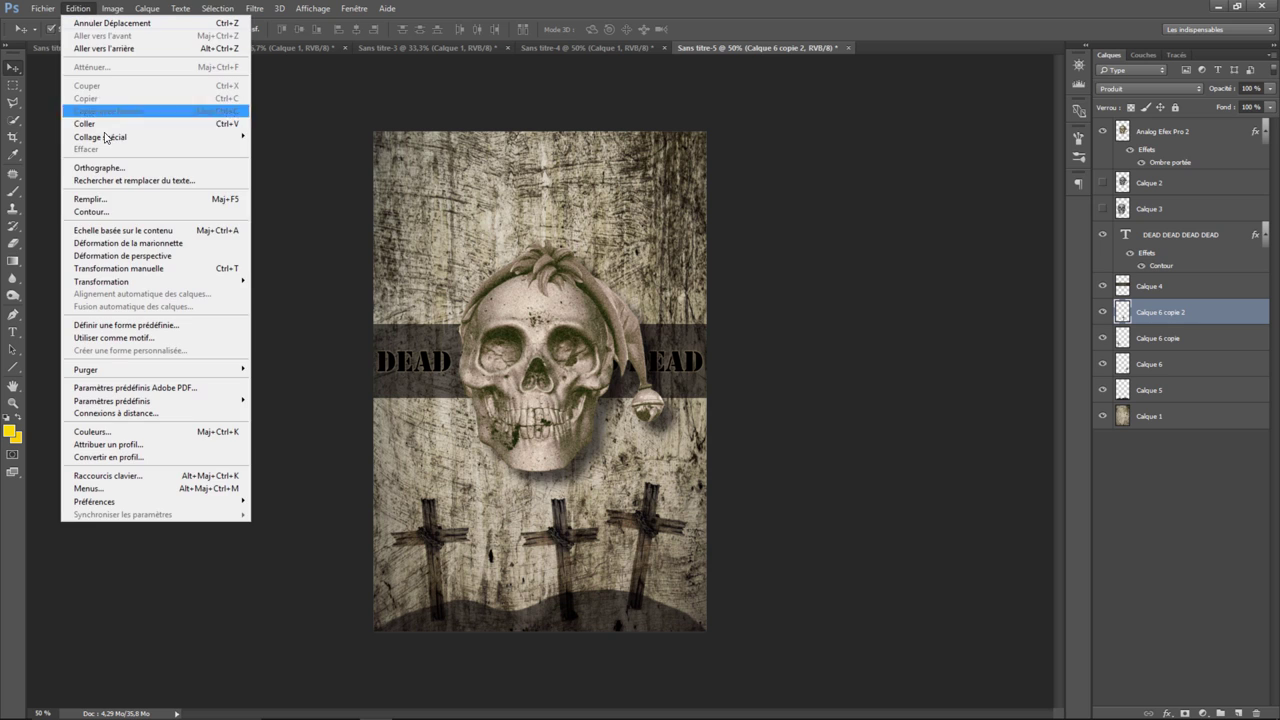
left_click(293, 300)
key("ctrl+t")
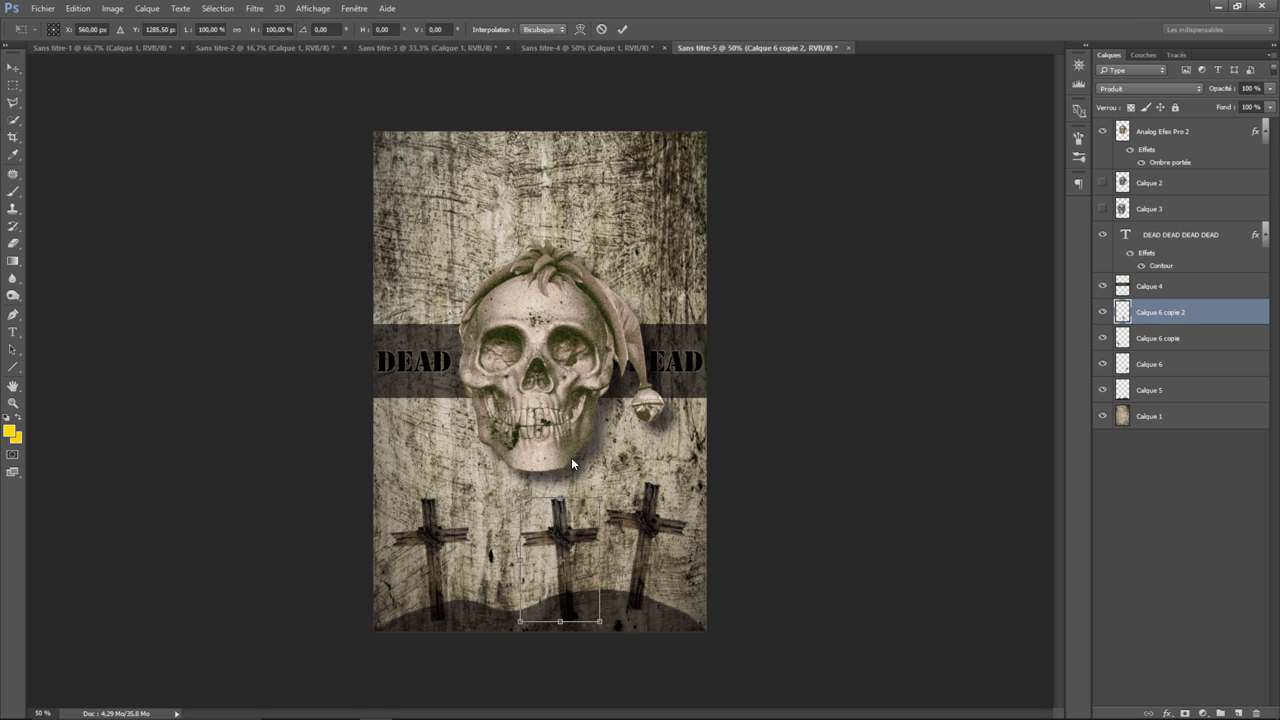
left_click_drag(602, 494, 575, 530)
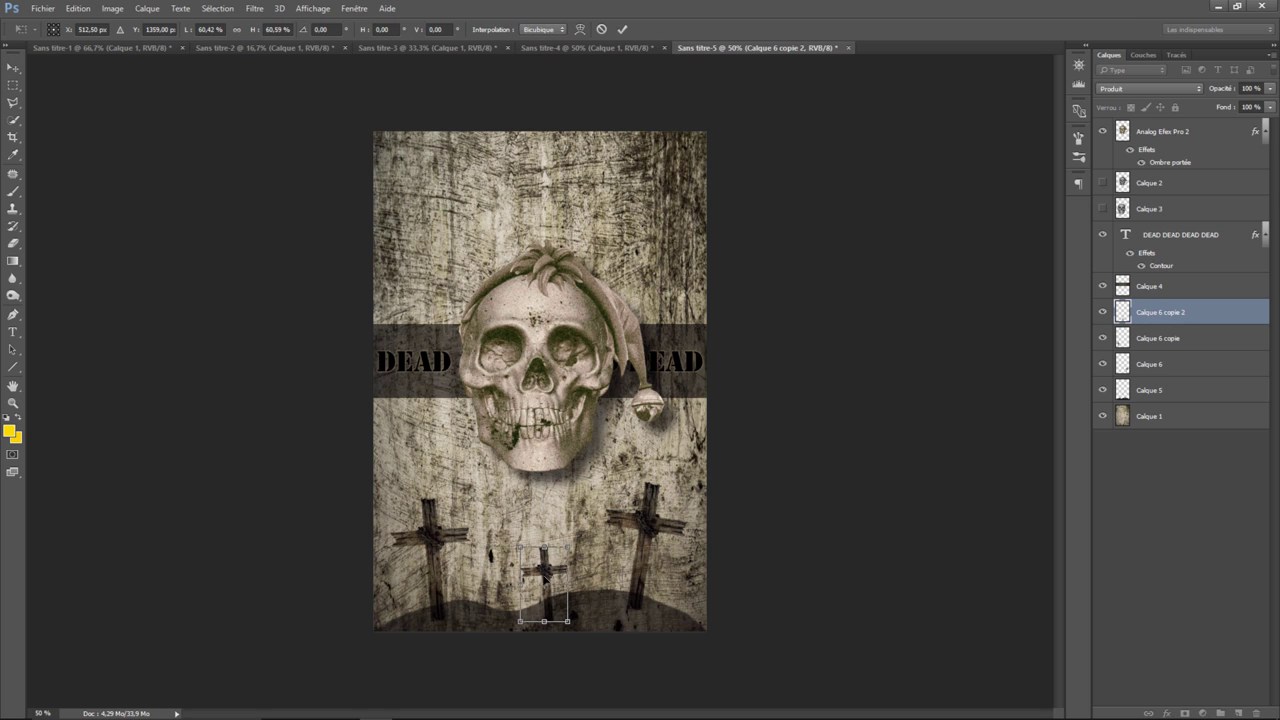
left_click_drag(547, 581, 561, 555)
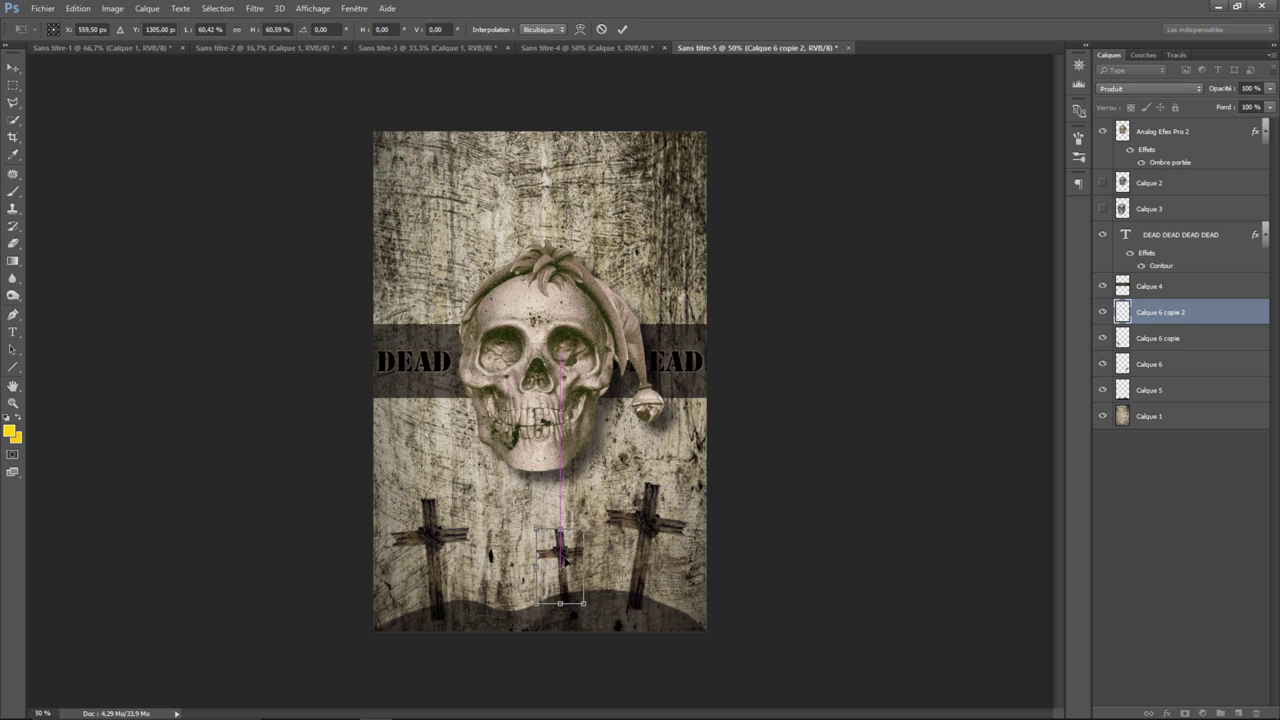
key("Return")
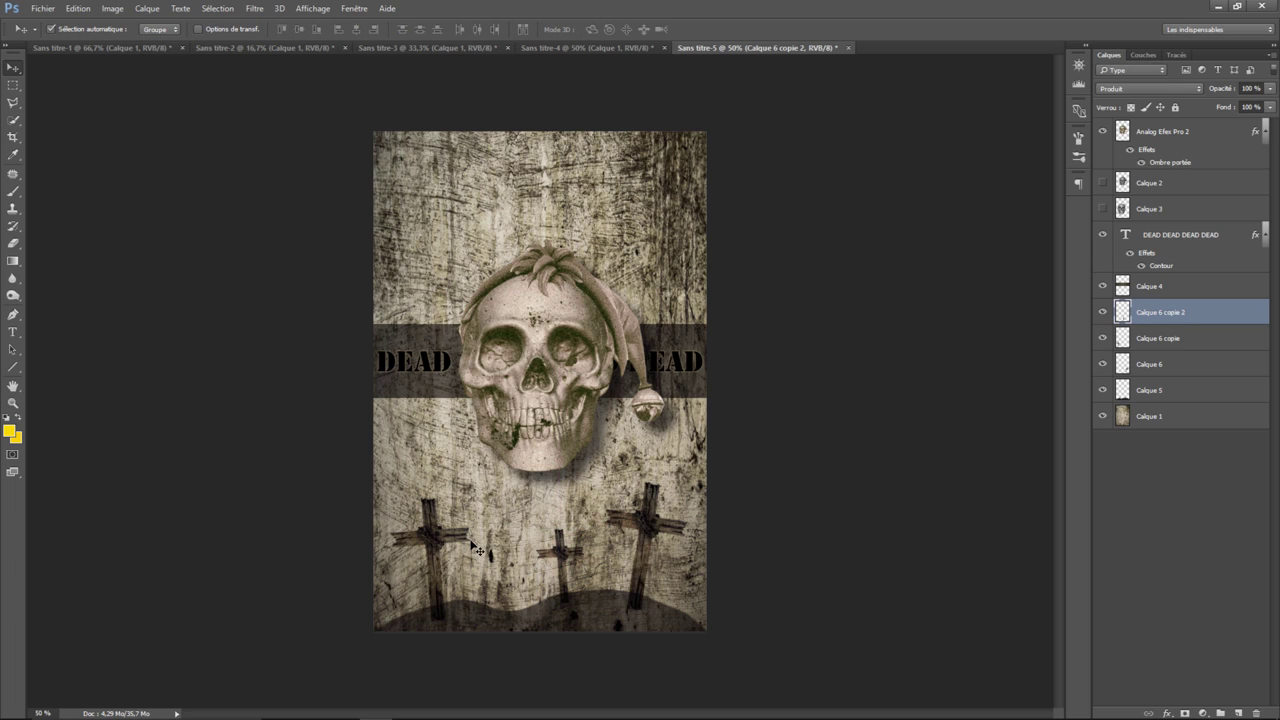
Duplicate Calque 6 again and place it left of centre, shrunk to about 55%.
left_click(650, 528)
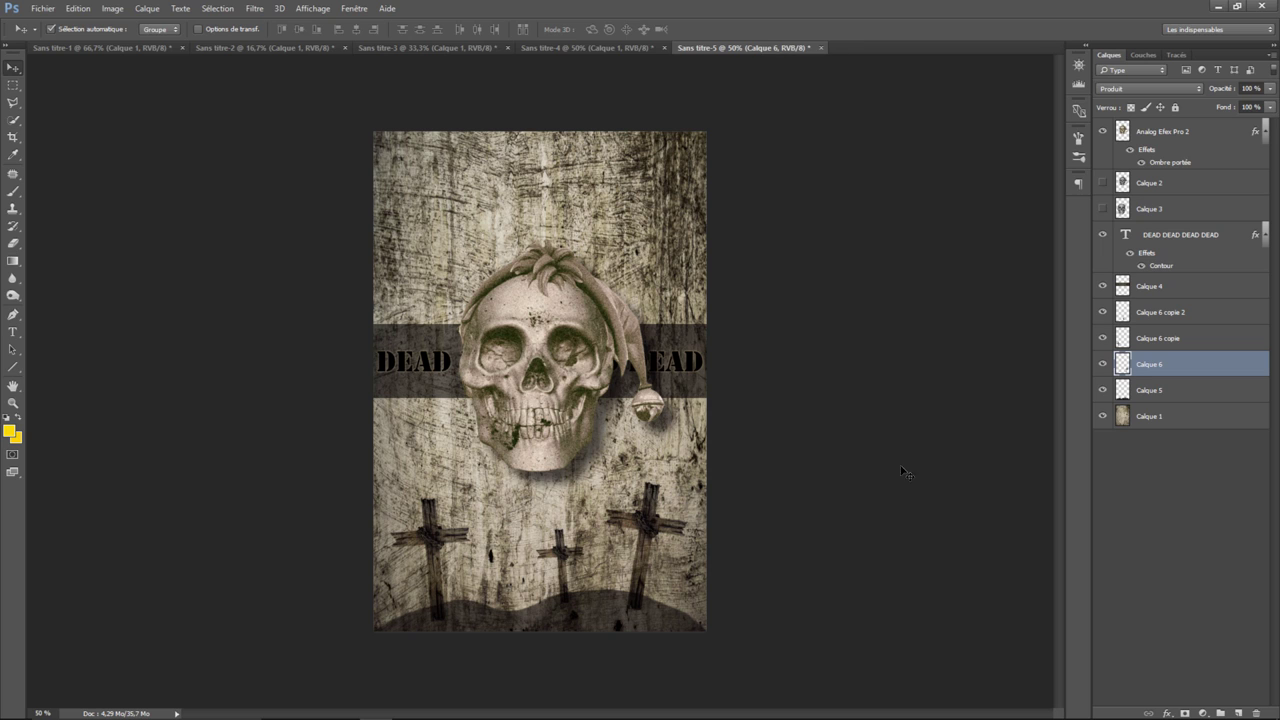
right_click(1123, 371)
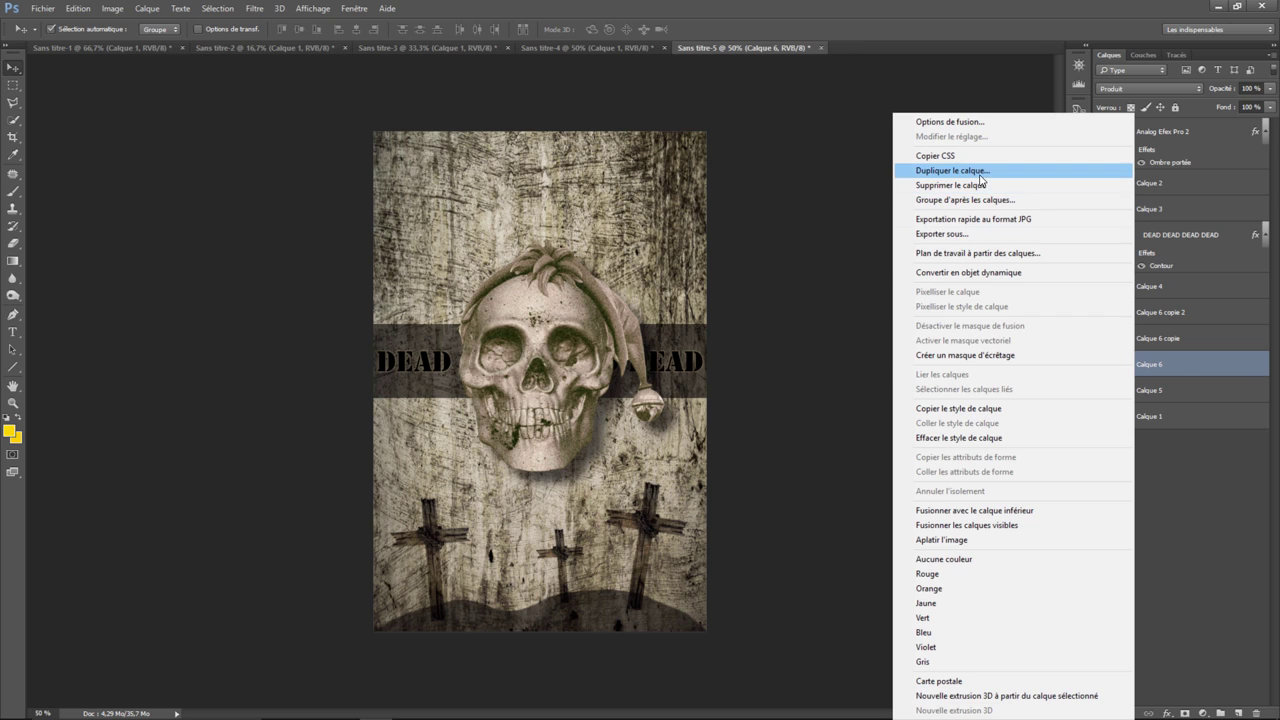
left_click(935, 170)
left_click(970, 299)
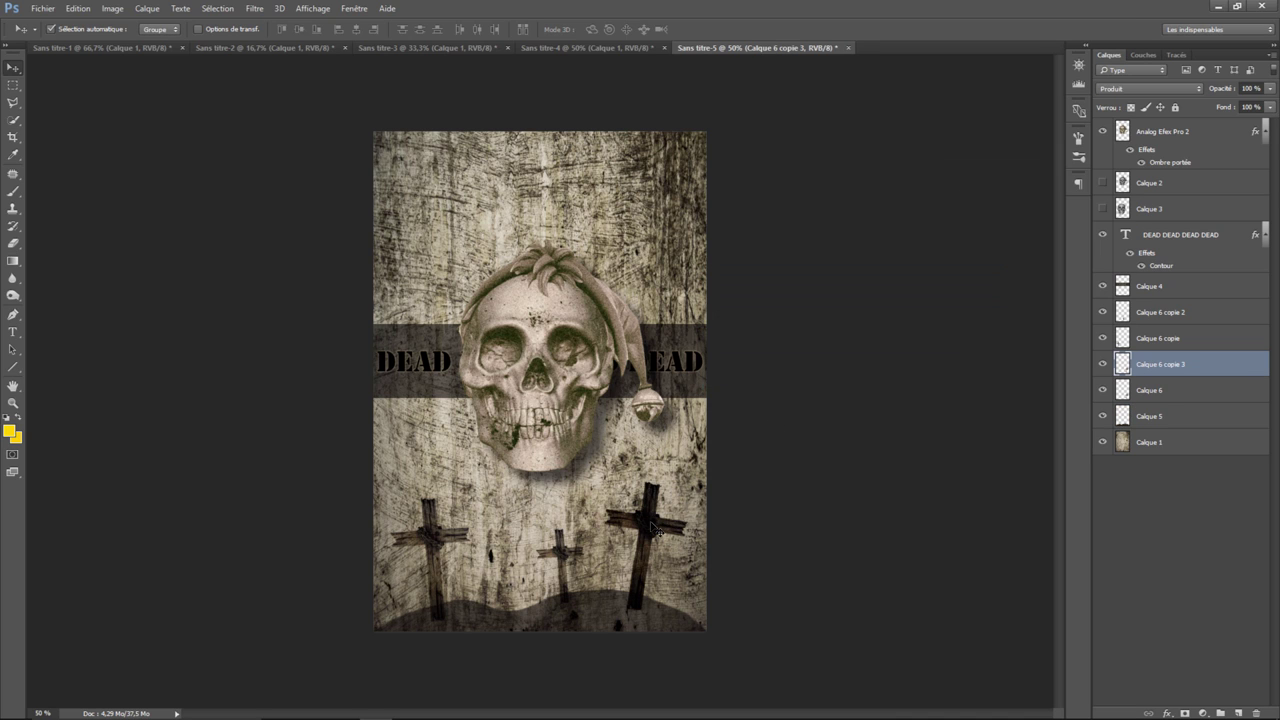
left_click_drag(655, 525, 498, 545)
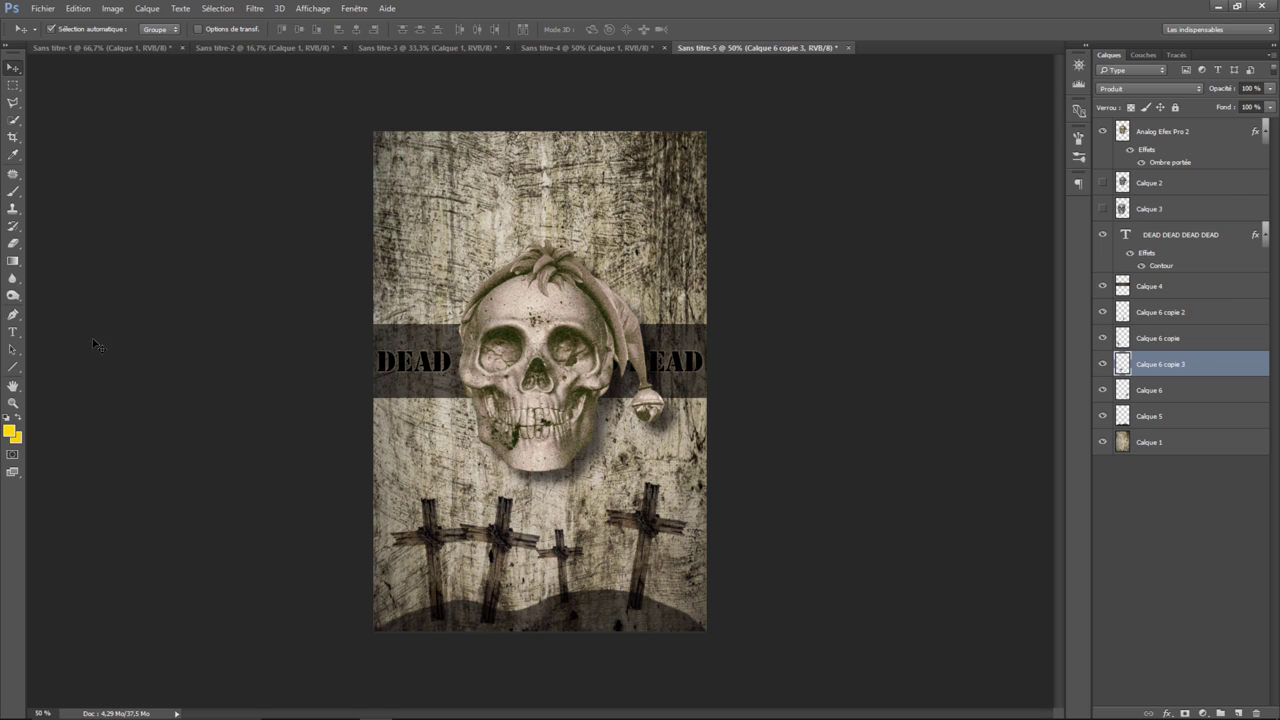
left_click(78, 8)
mouse_move(102, 281)
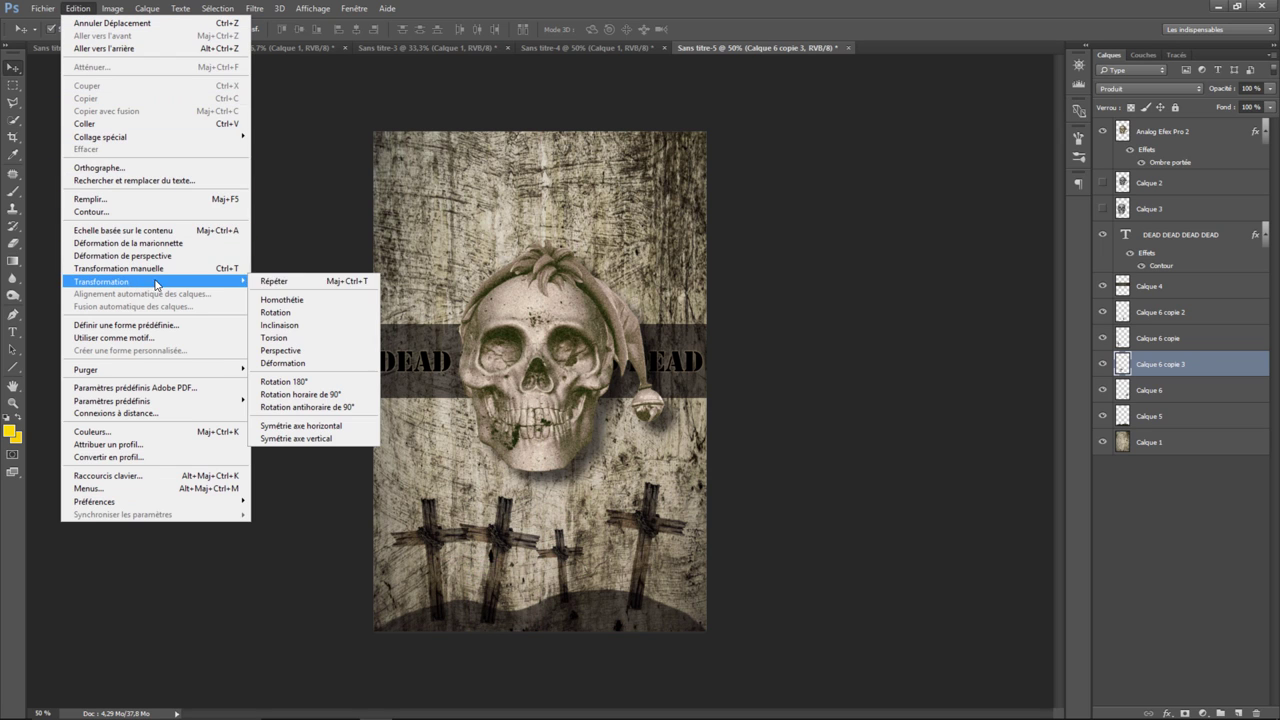
left_click(316, 299)
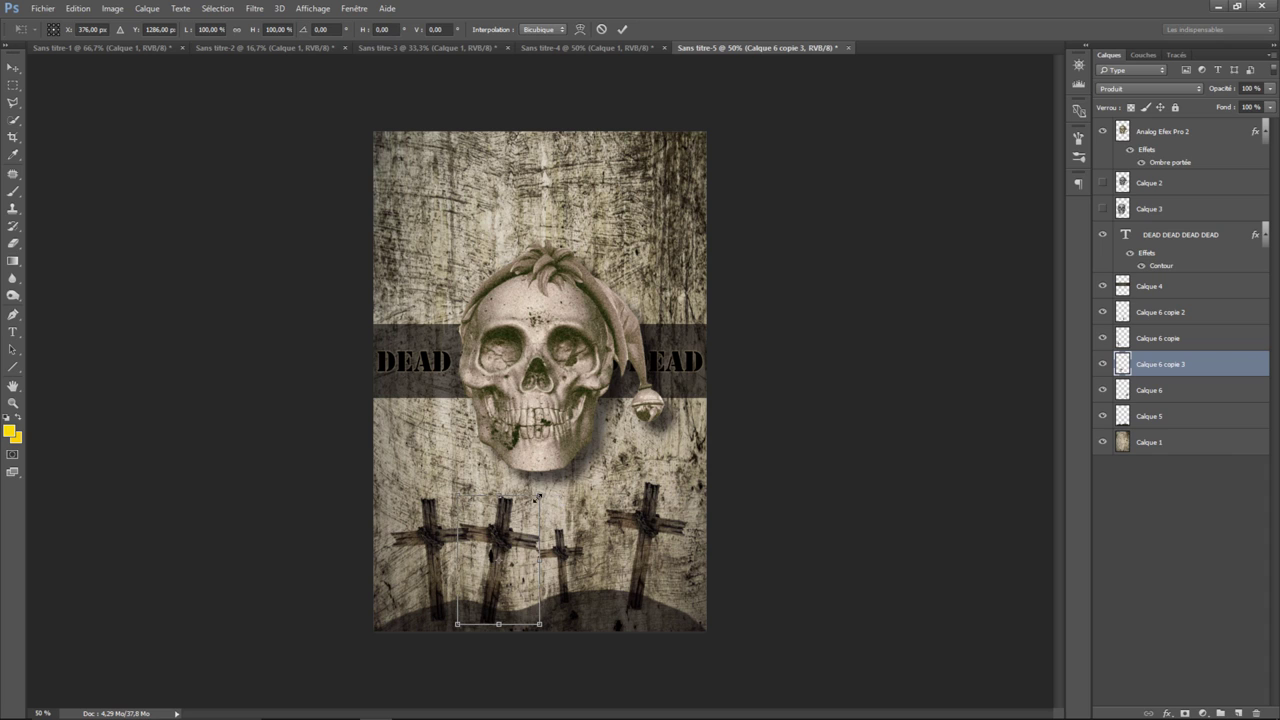
left_click_drag(538, 496, 496, 570)
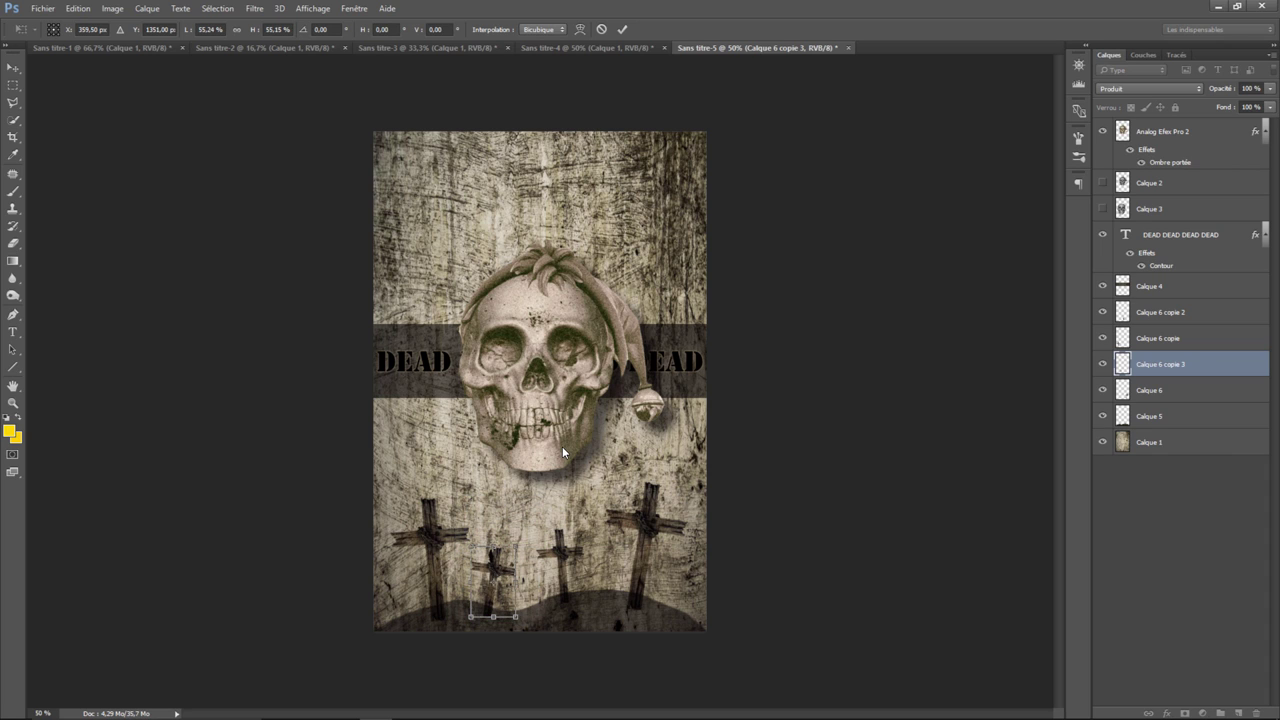
key("Return")
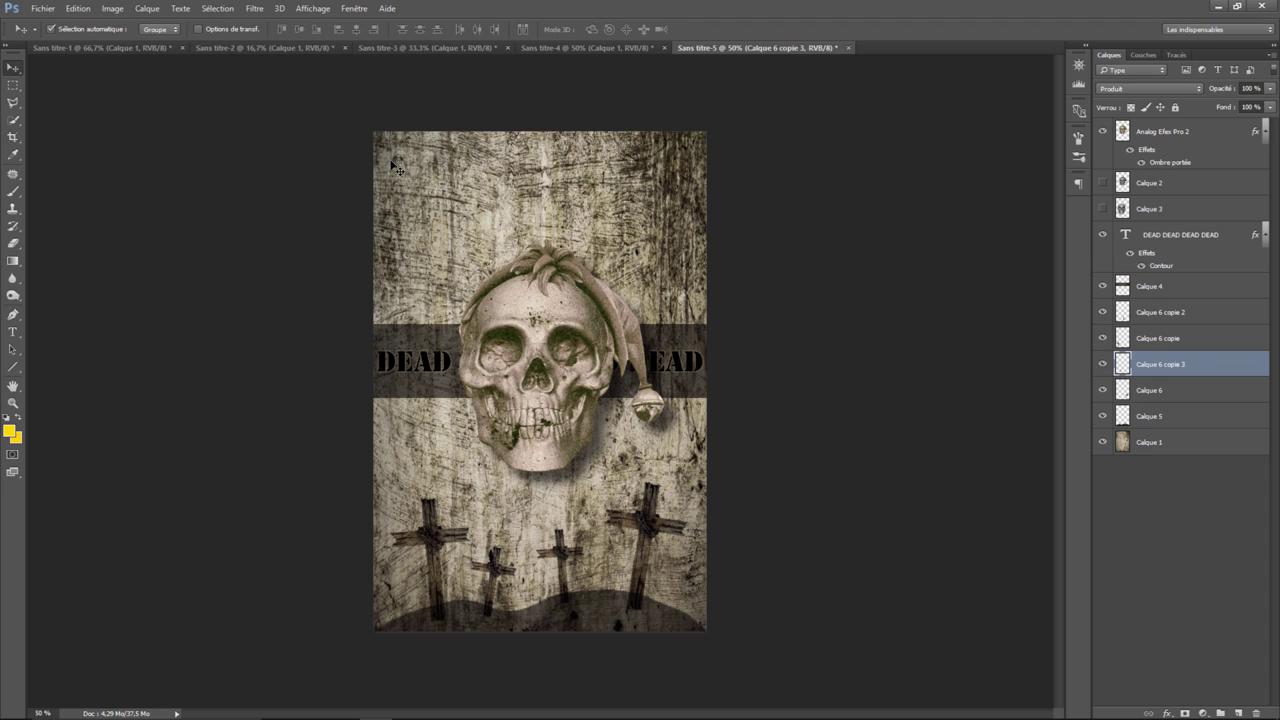
Add the title text 'OUIOUI A UN COUP DE MOU' centred at the poster top.
left_click(13, 331)
left_click(688, 208)
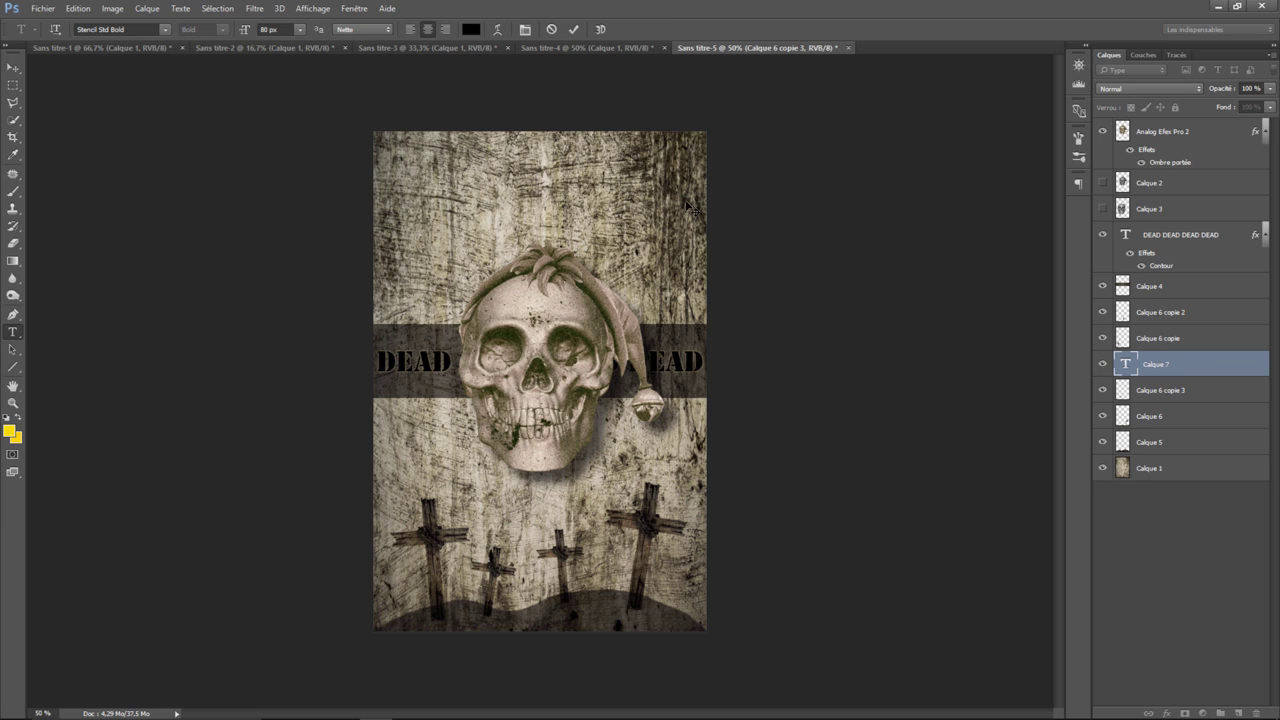
type("OUI")
type("OUI ")
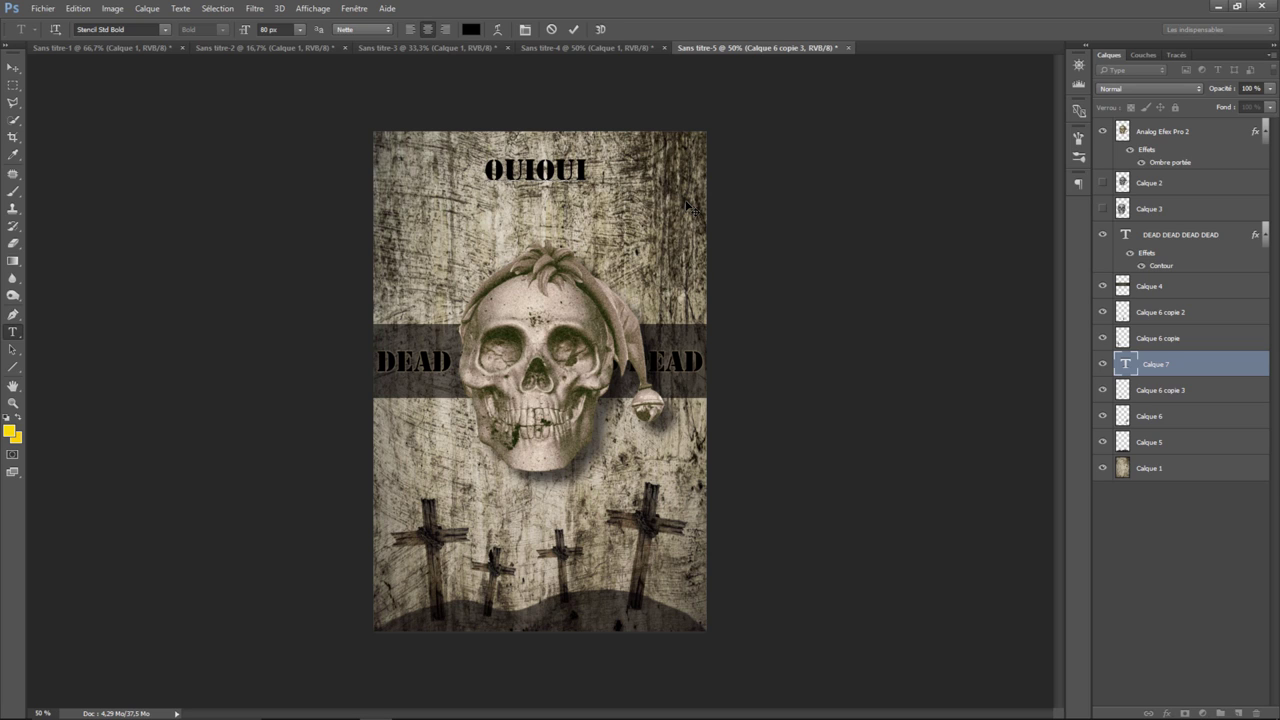
type("A U")
type("N C")
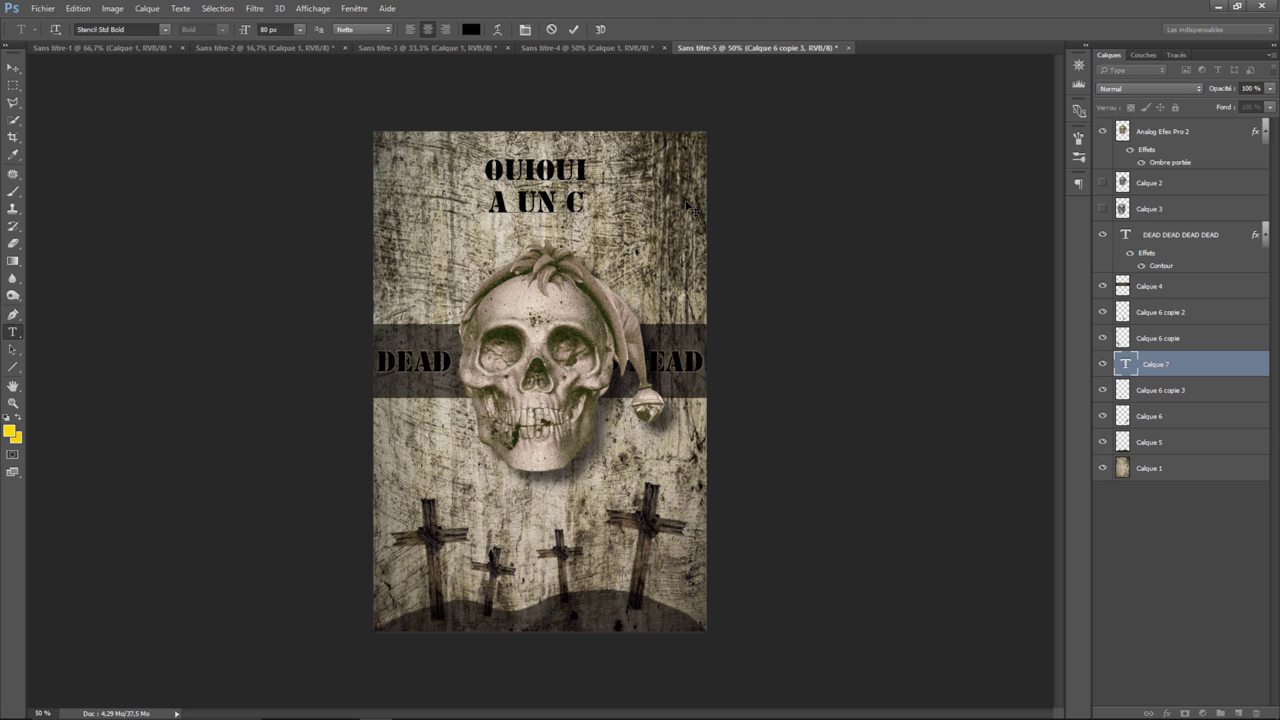
type("OUP DE M")
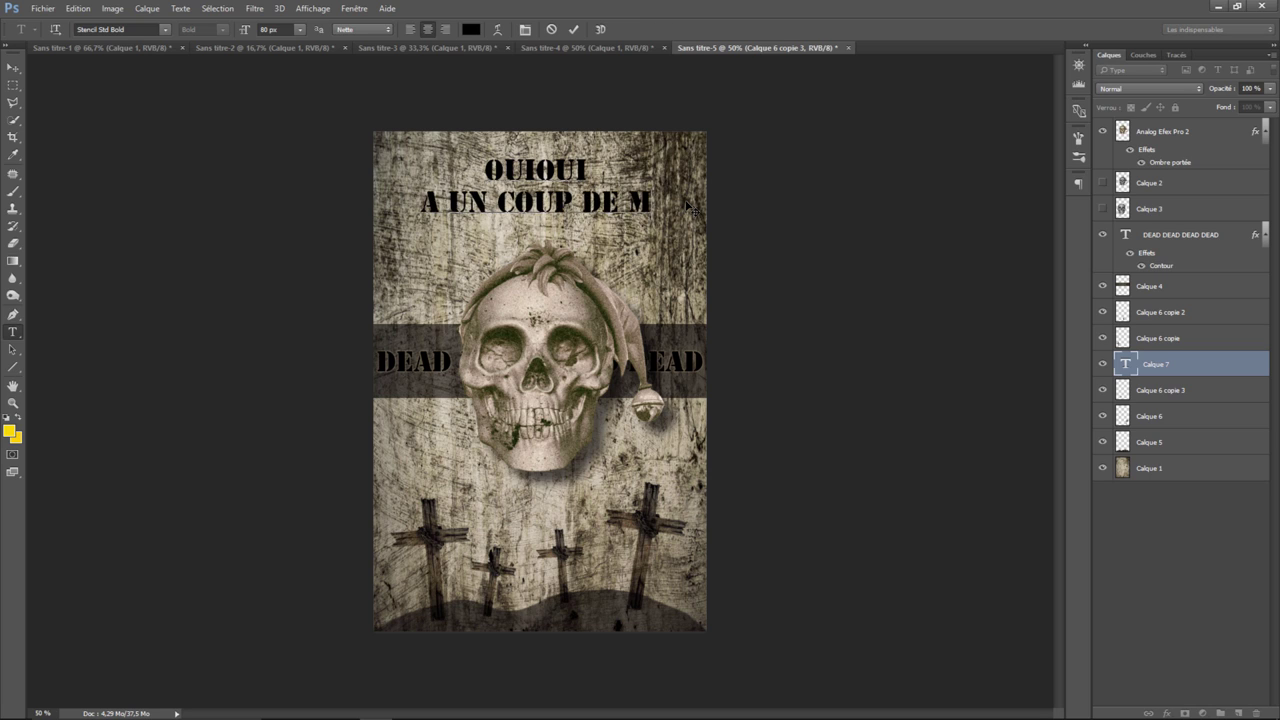
type("OU")
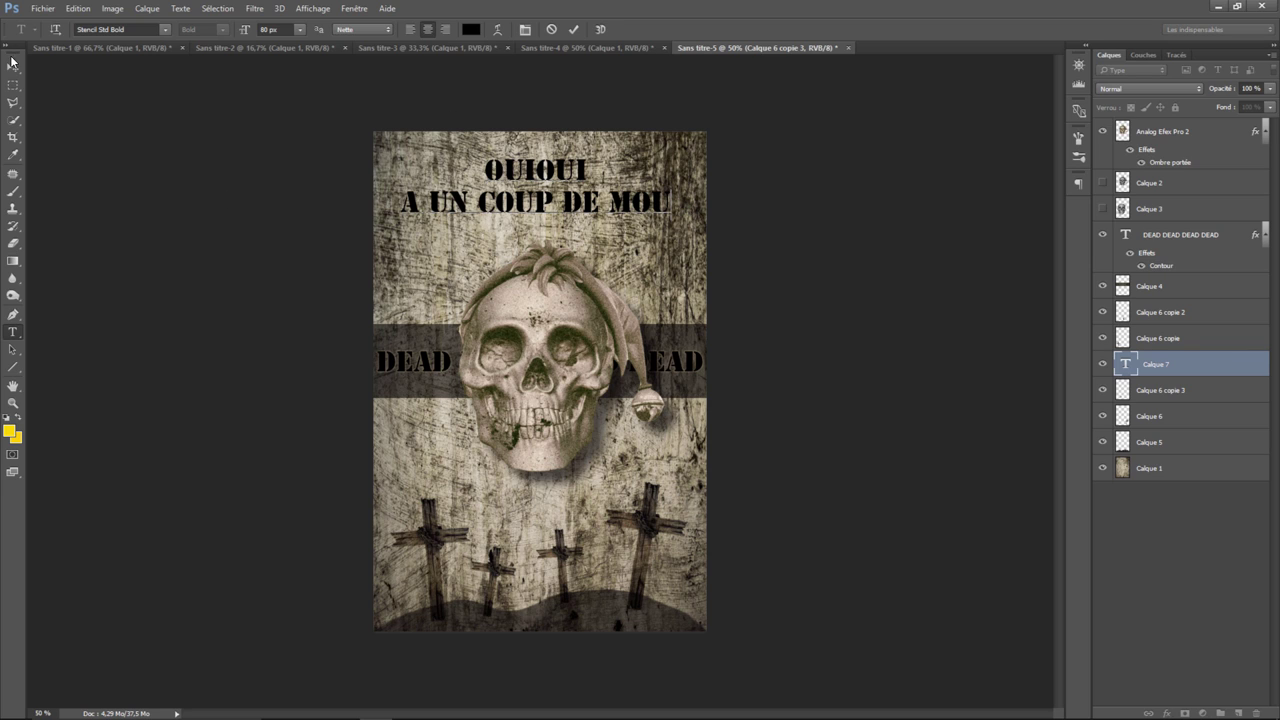
left_click(13, 67)
left_click_drag(516, 215, 521, 215)
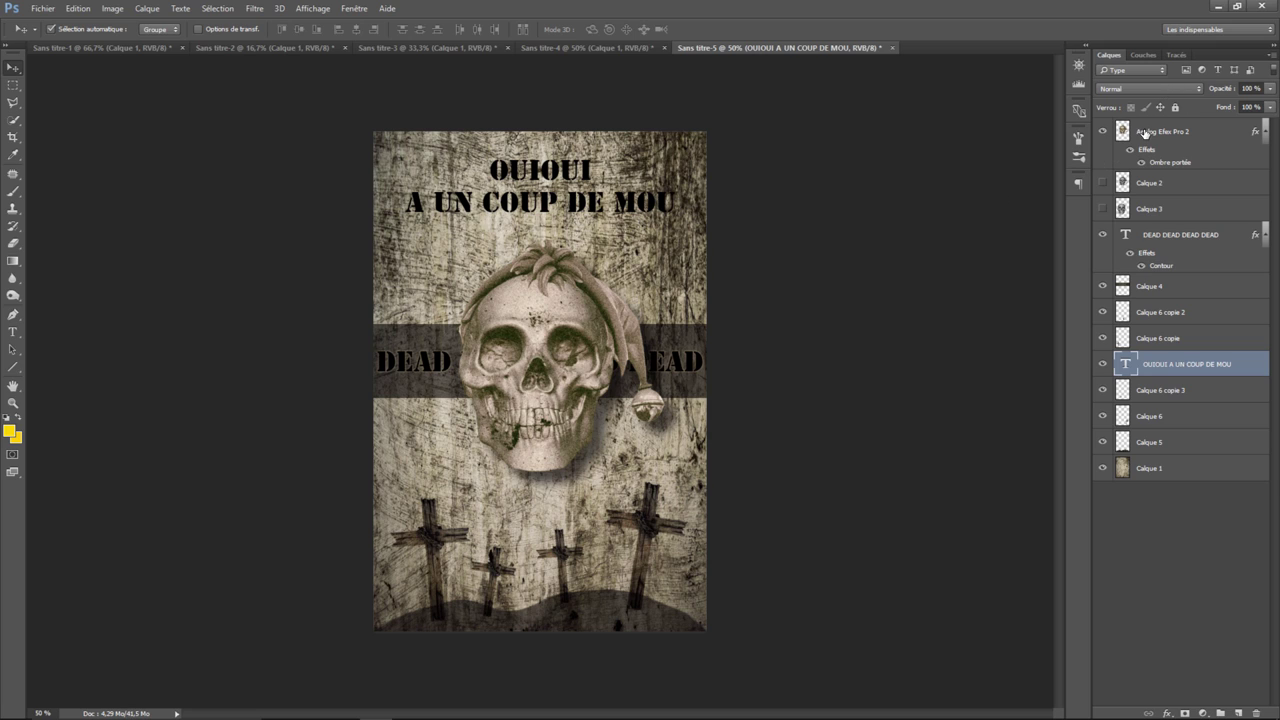
Give the title layer Bevel & Emboss with Contour and a low-opacity Stroke.
right_click(1160, 361)
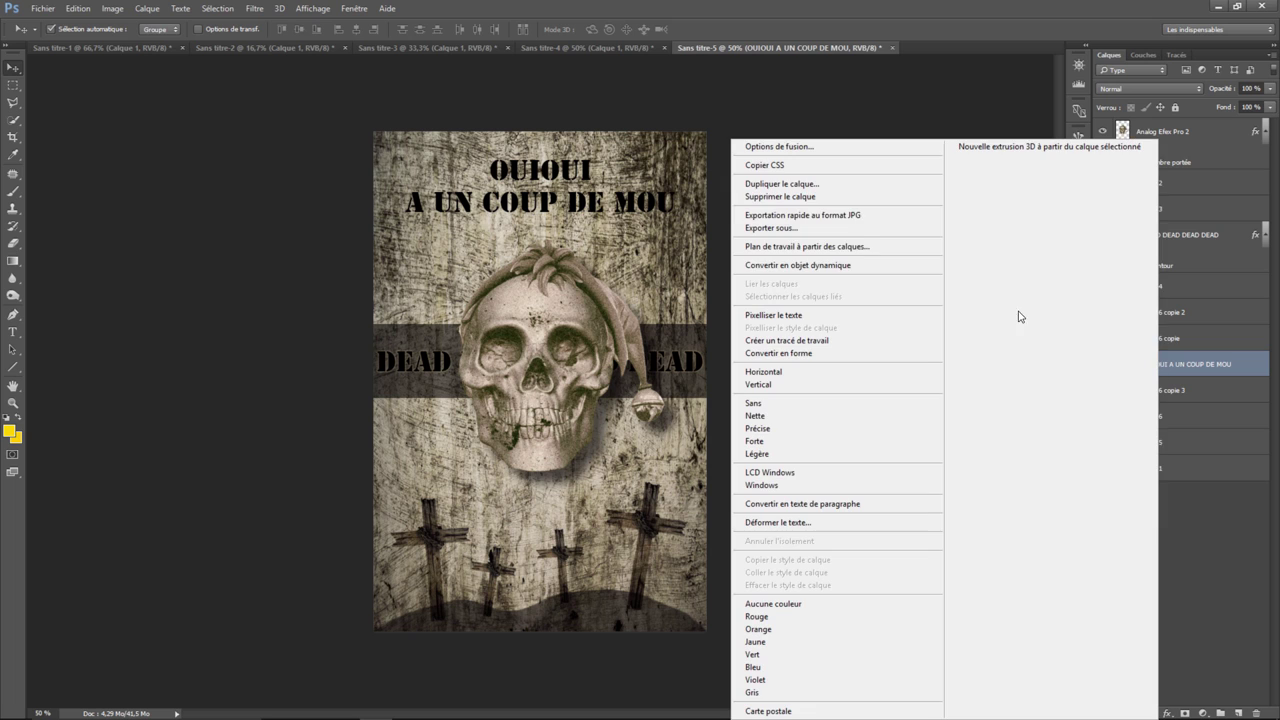
left_click(804, 146)
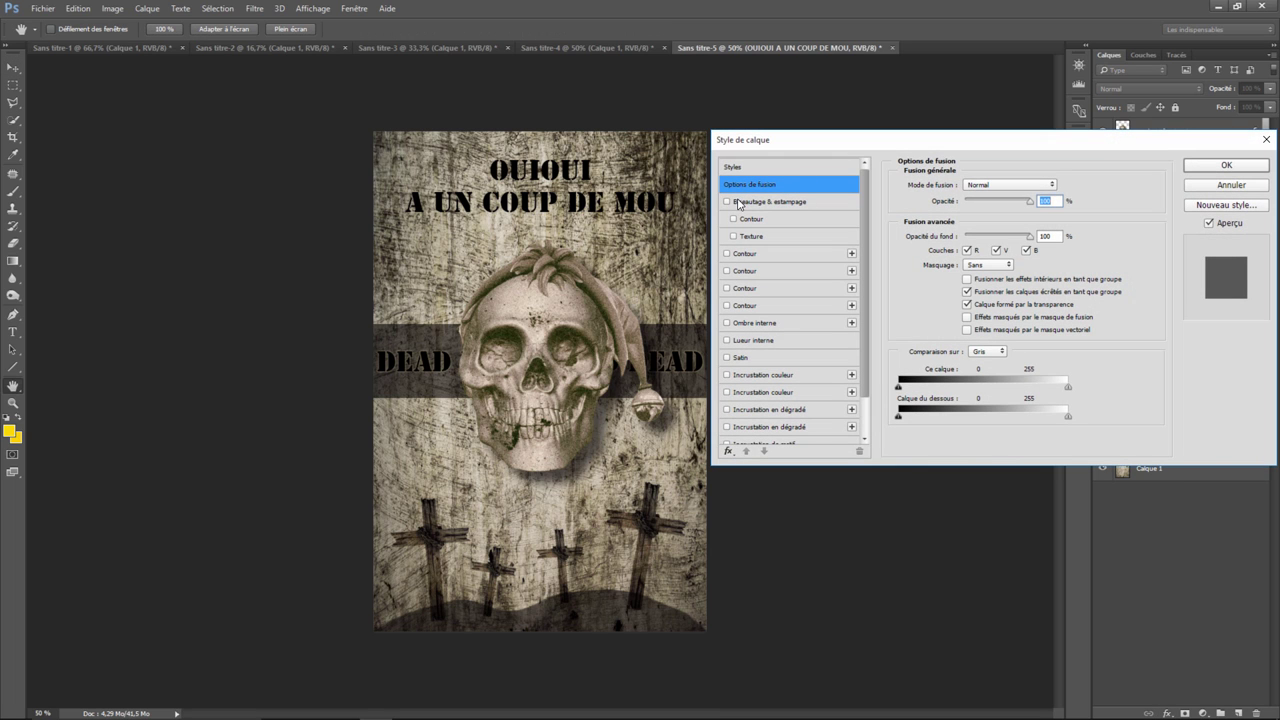
left_click(727, 202)
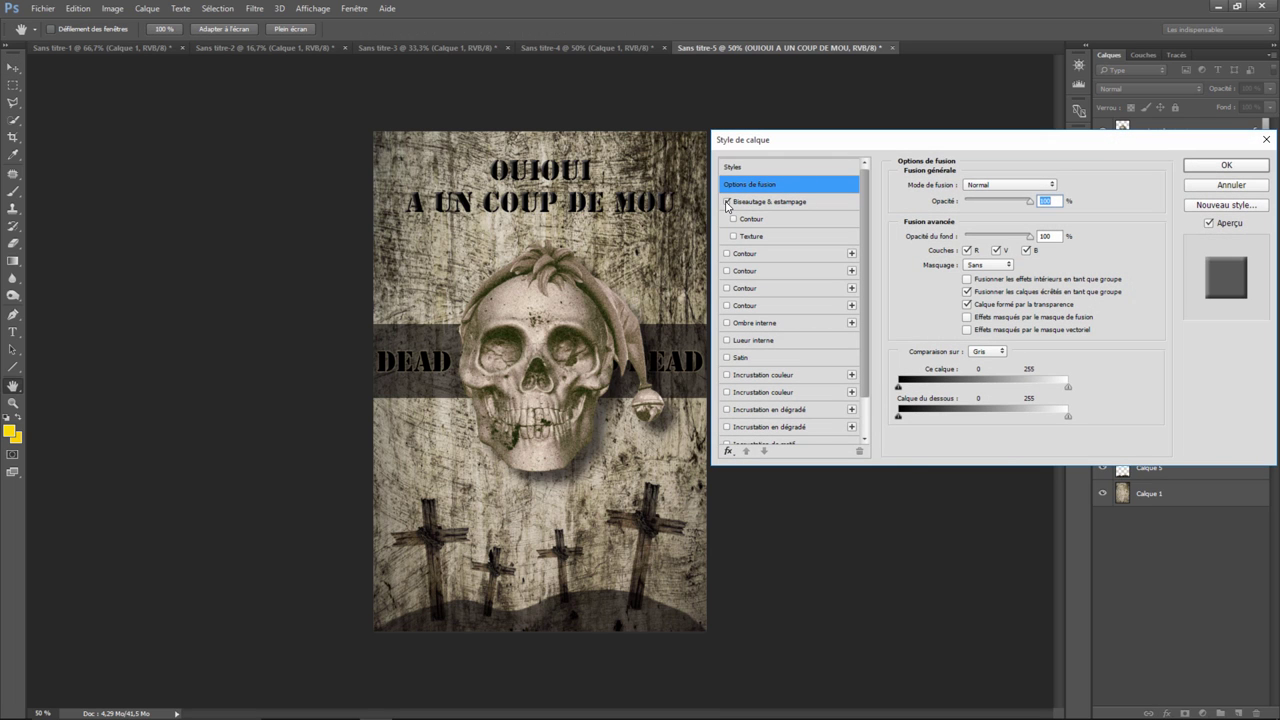
left_click(727, 254)
left_click(821, 256)
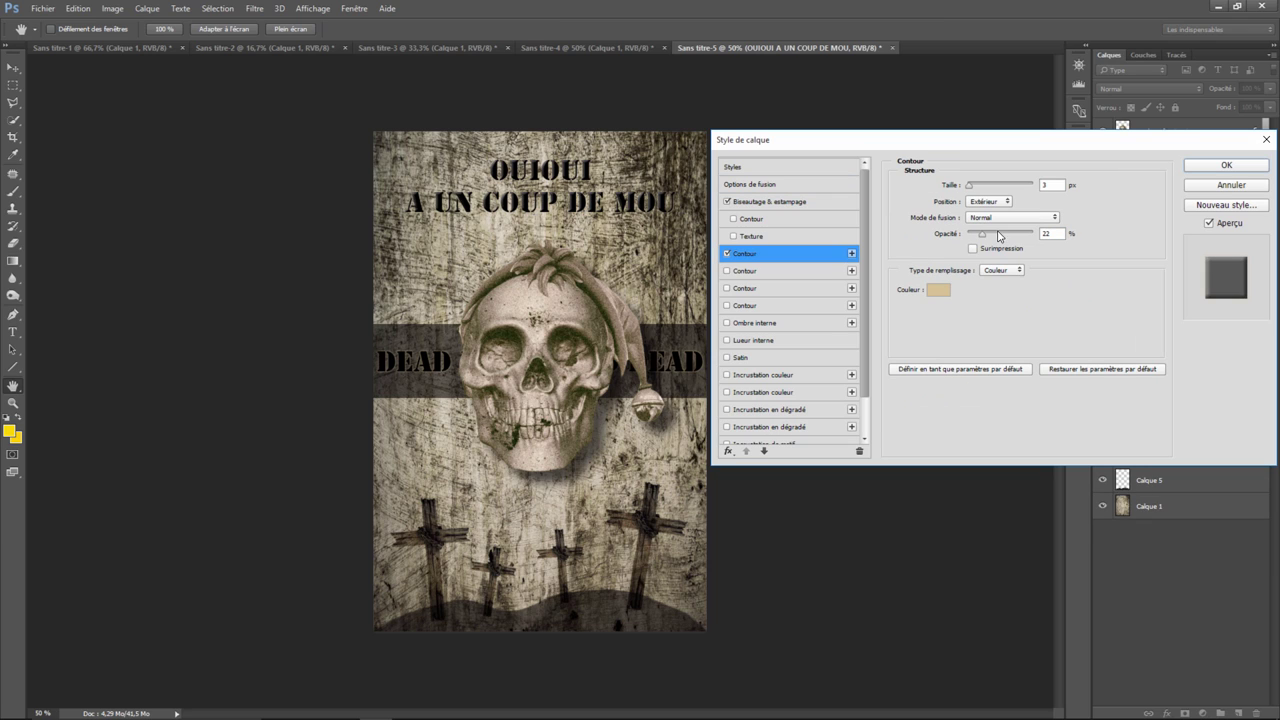
left_click_drag(981, 240, 1024, 238)
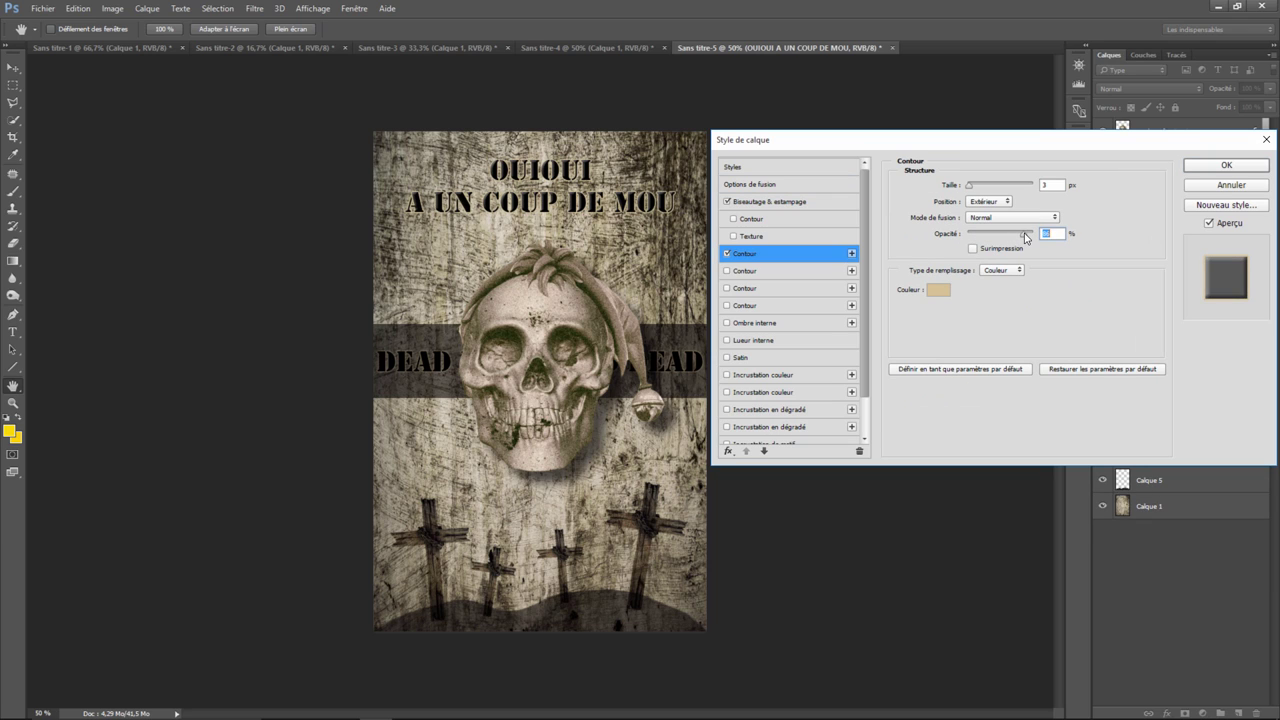
left_click(1227, 166)
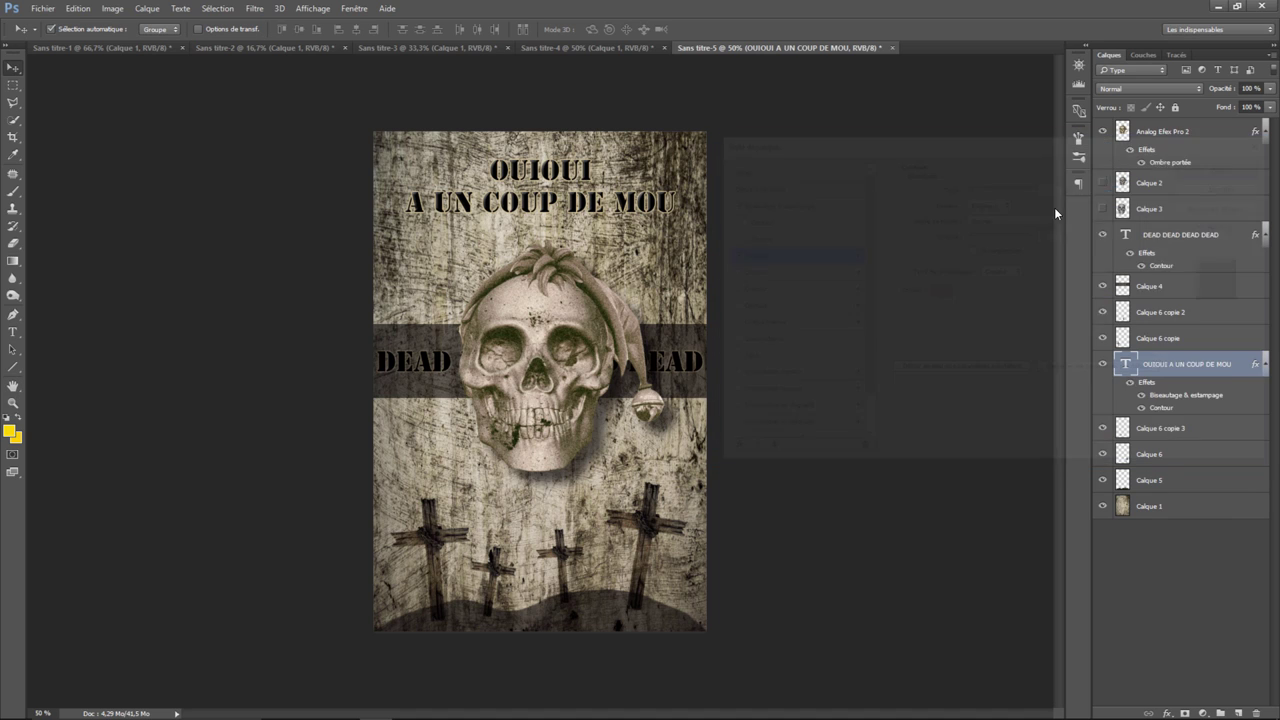
Copy a thin strip of Calque 1 under the title onto a new layer, Calque 7.
left_click(15, 87)
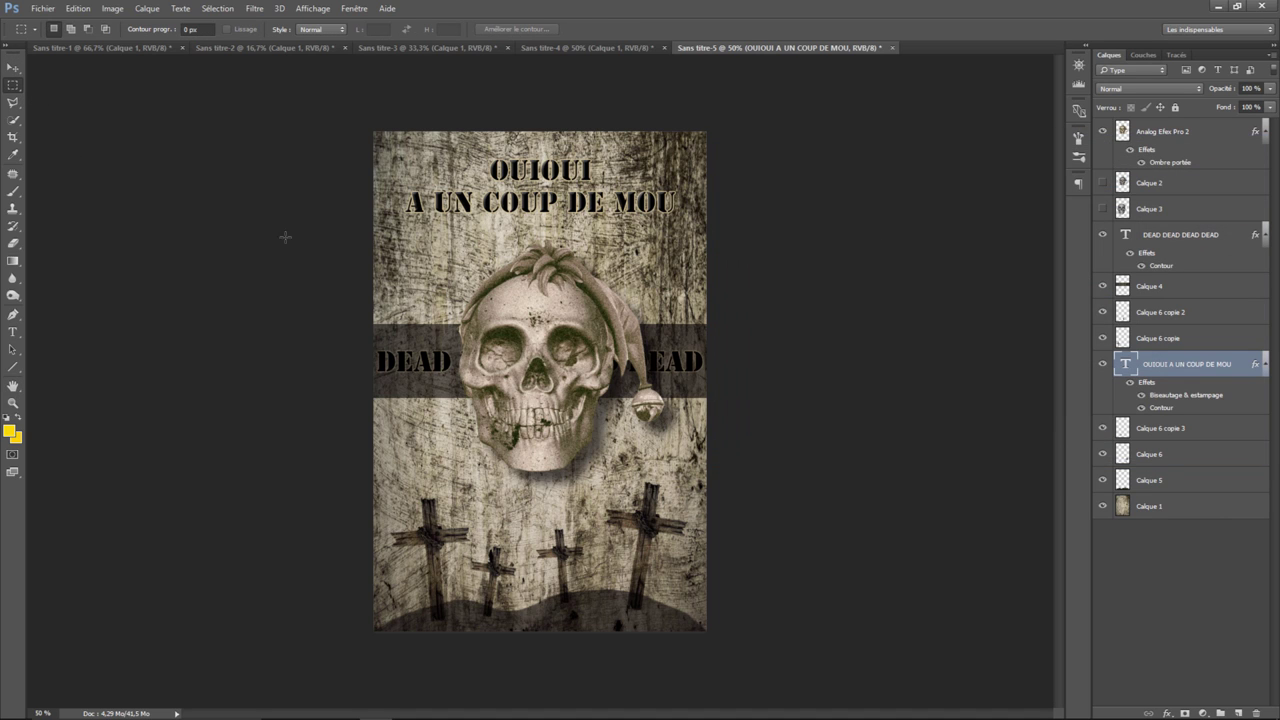
left_click_drag(393, 210, 706, 218)
left_click_drag(706, 218, 706, 222)
left_click_drag(697, 224, 698, 223)
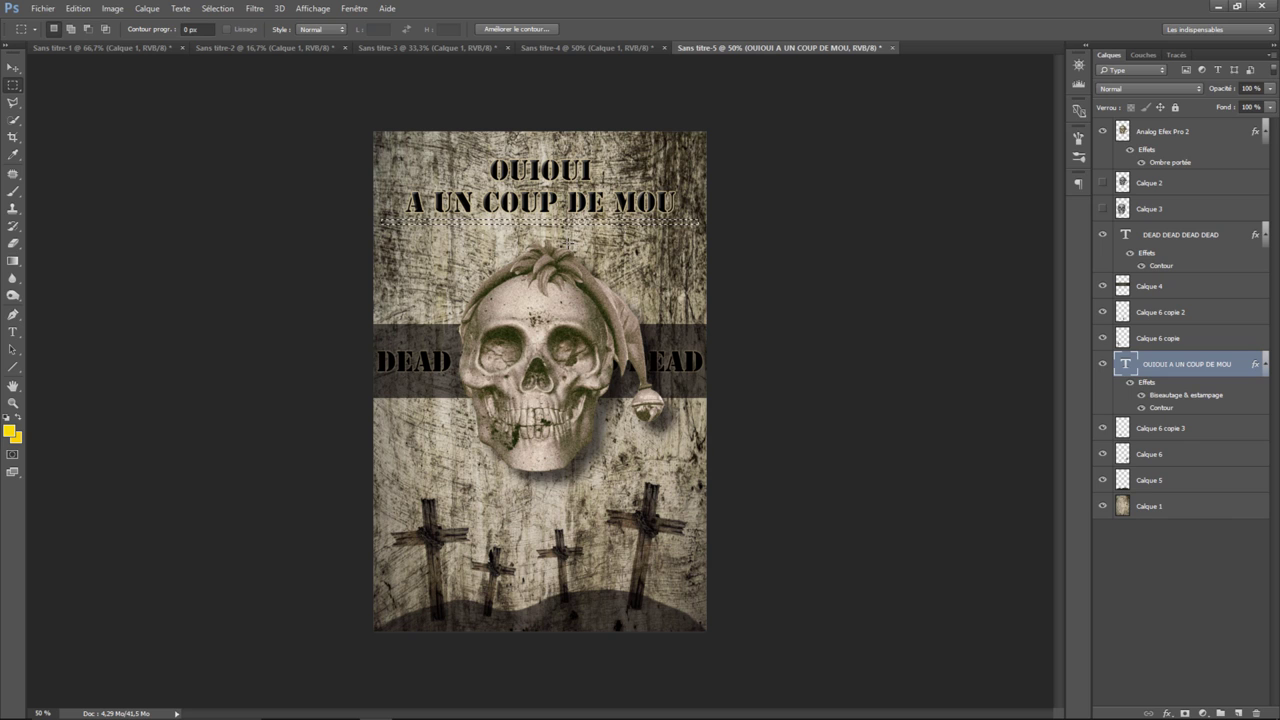
right_click(527, 224)
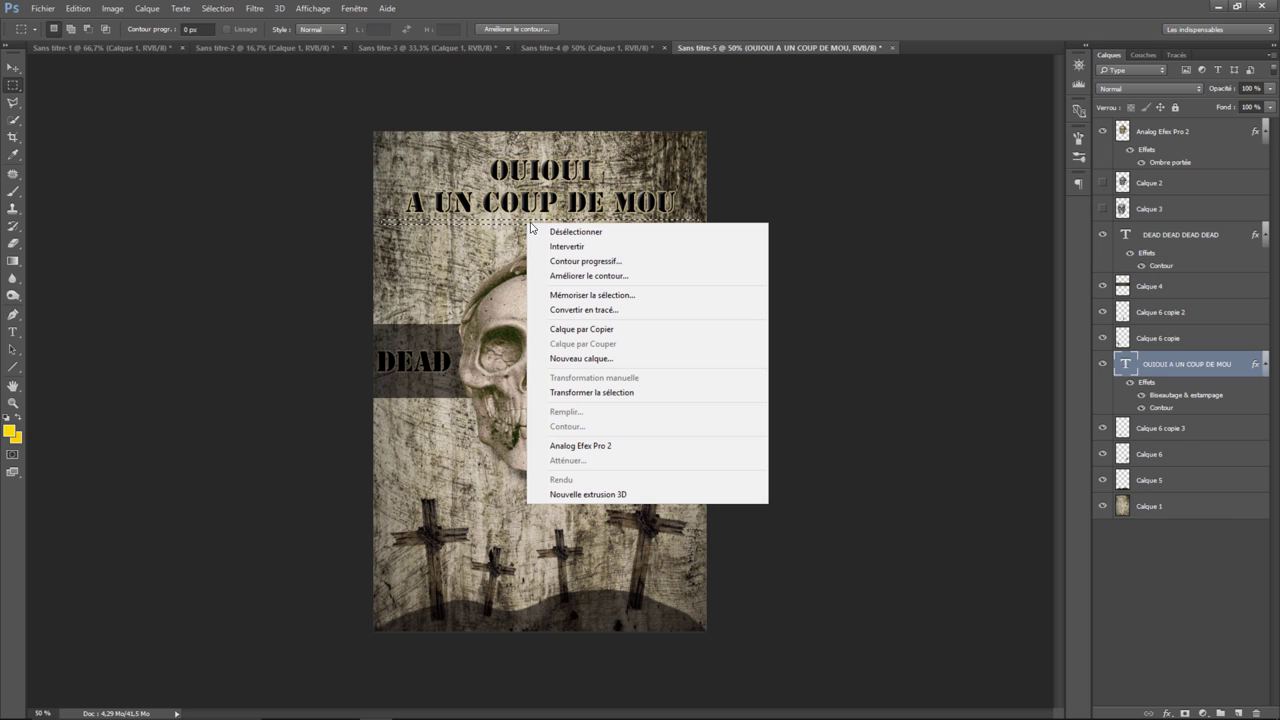
left_click(1155, 489)
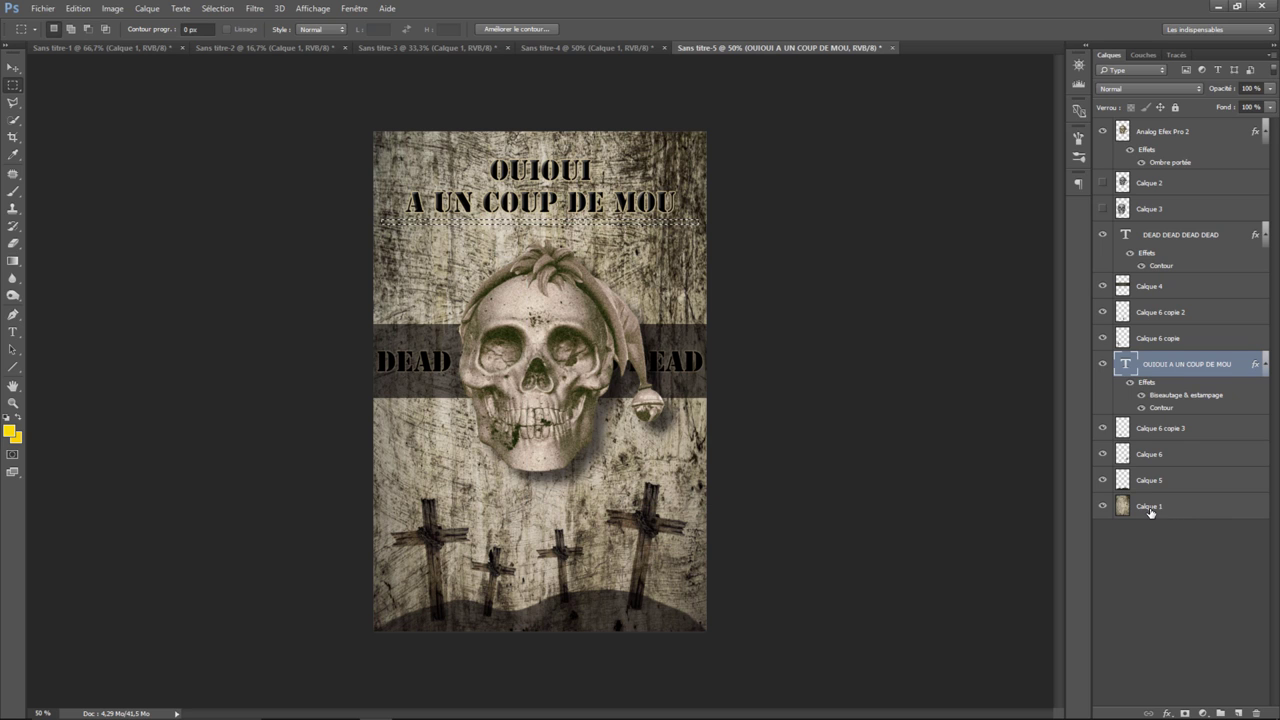
left_click(1130, 504)
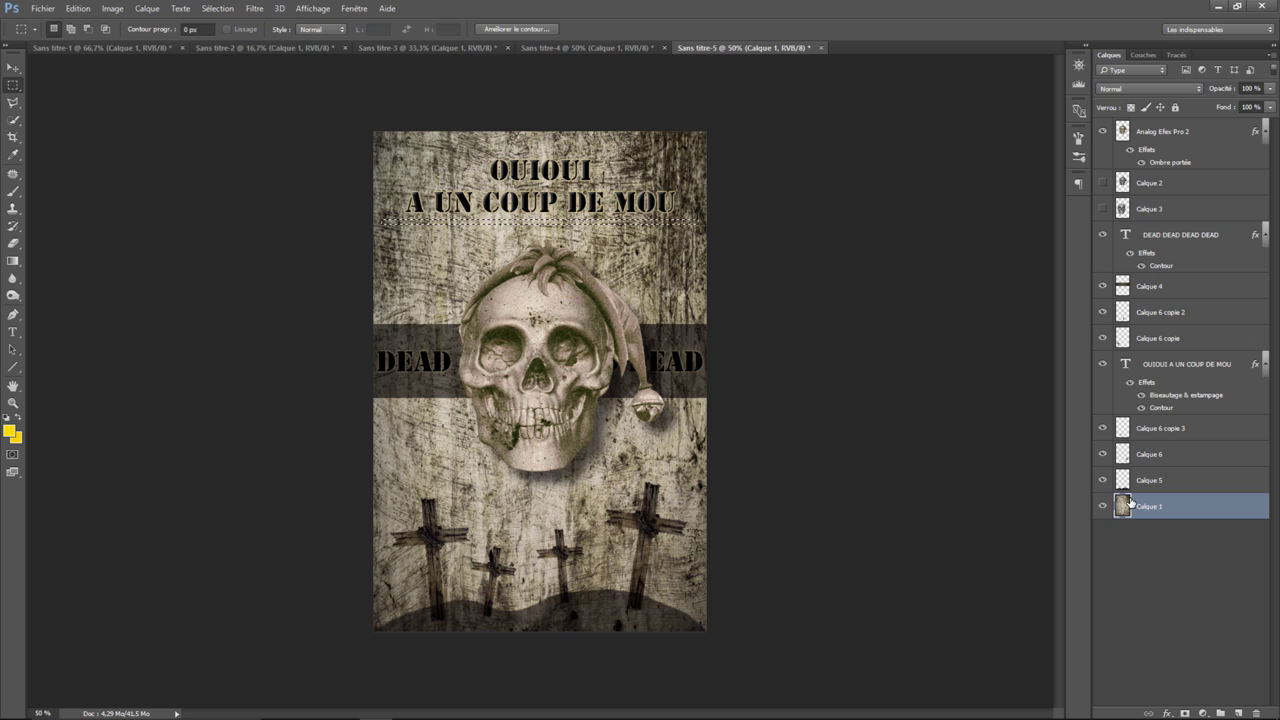
right_click(527, 224)
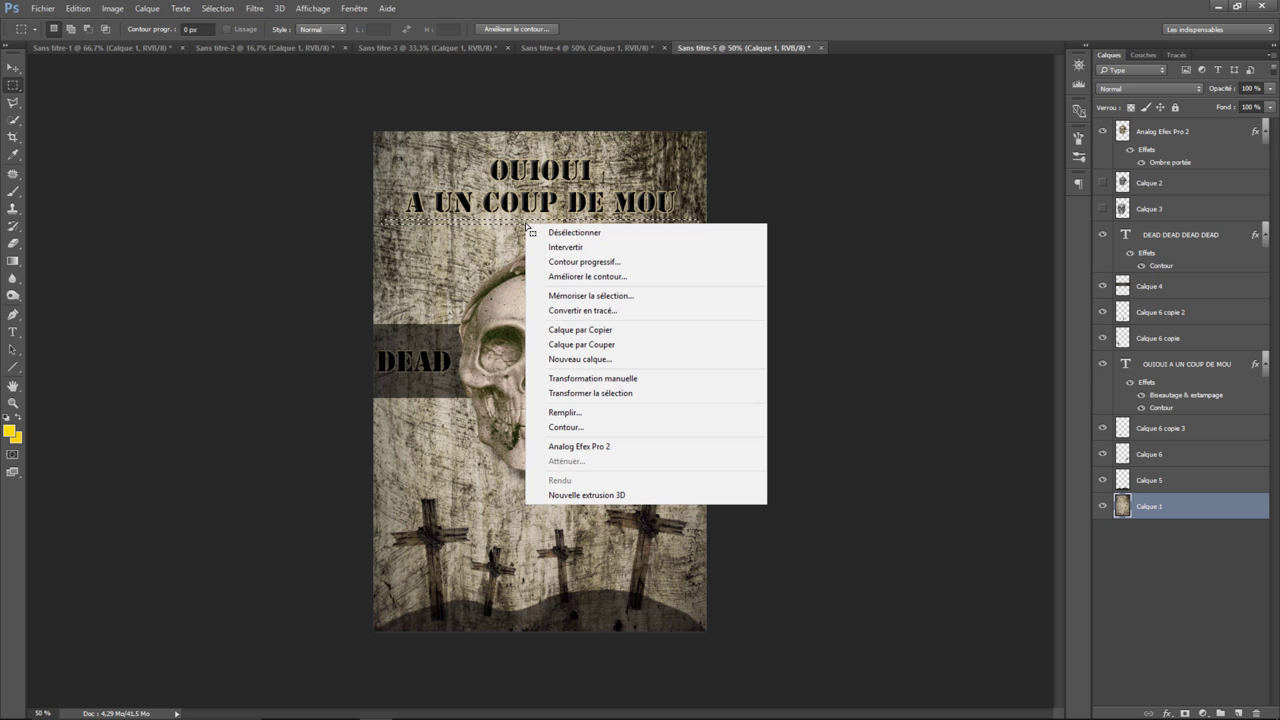
left_click(580, 329)
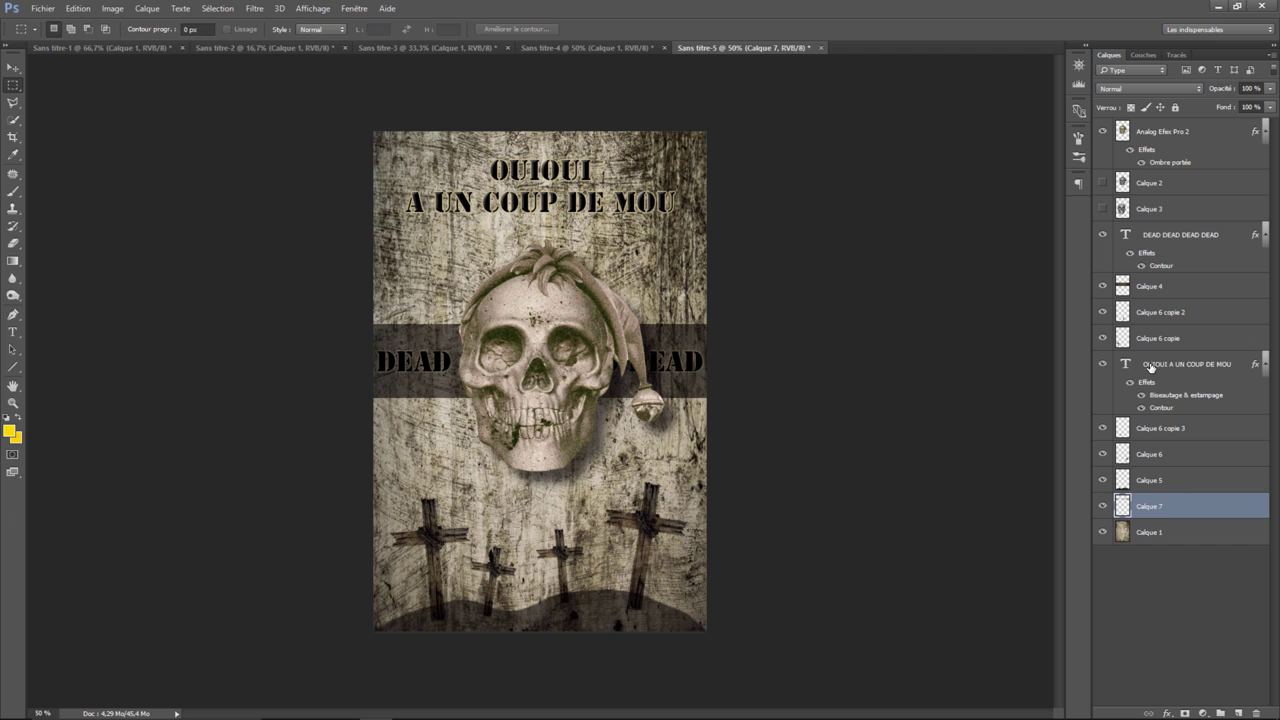
Apply a Bevel & Emboss layer style to the Calque 7 divider line.
right_click(1163, 510)
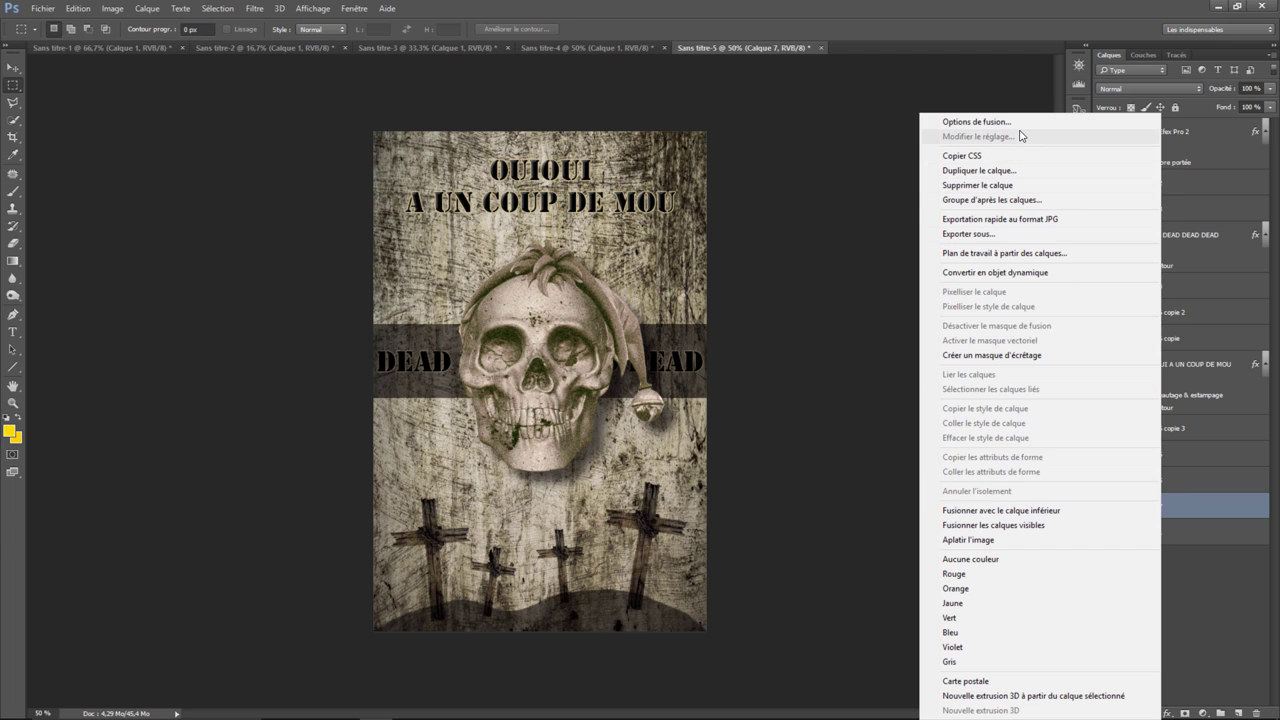
left_click(754, 269)
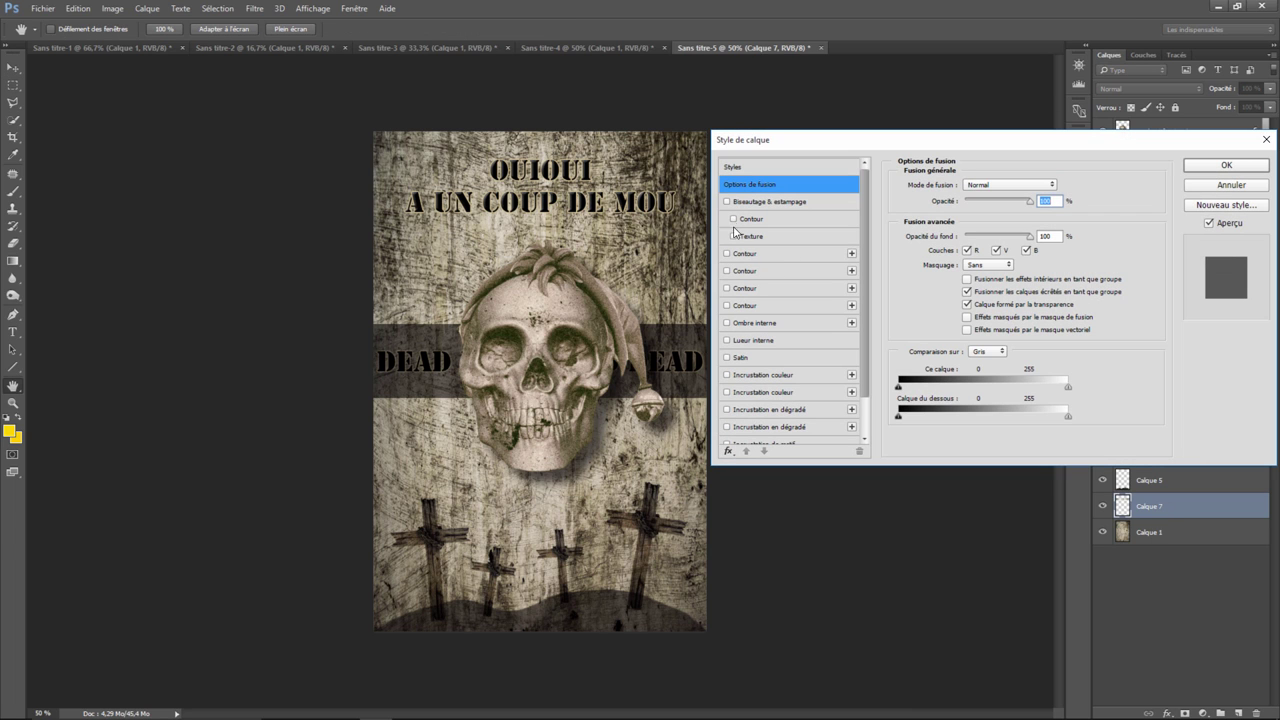
left_click(727, 202)
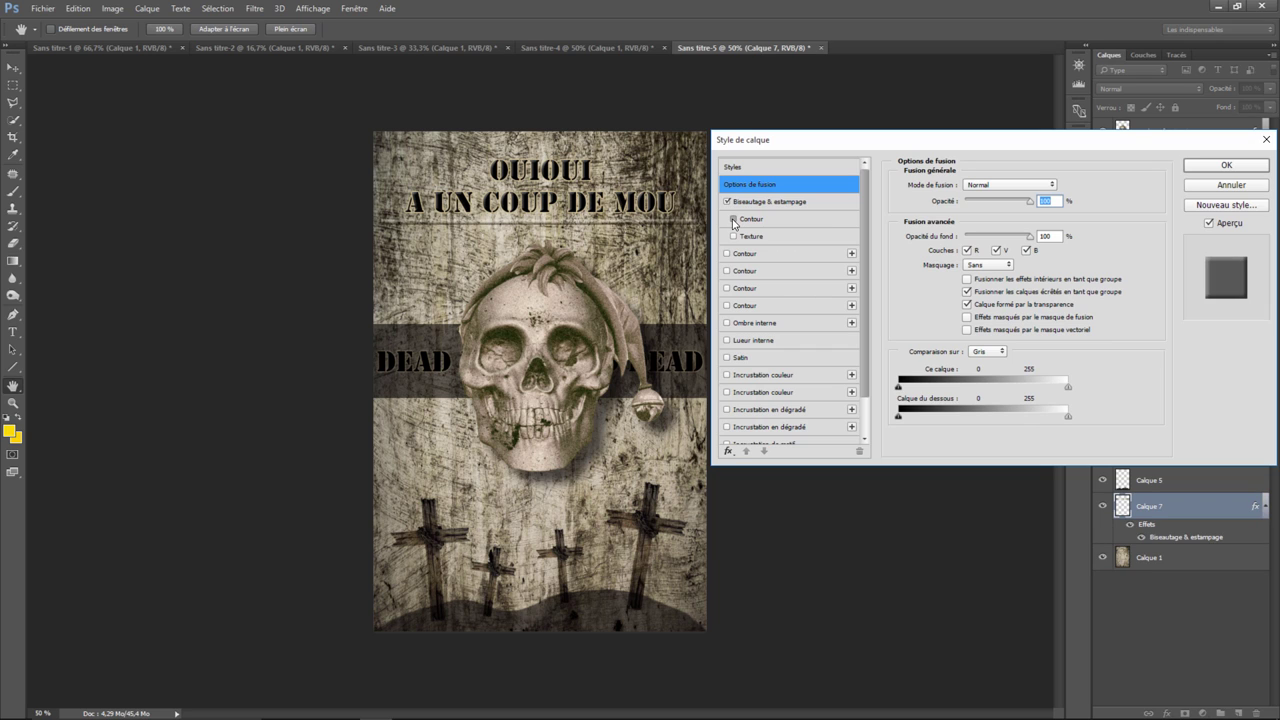
left_click(1227, 167)
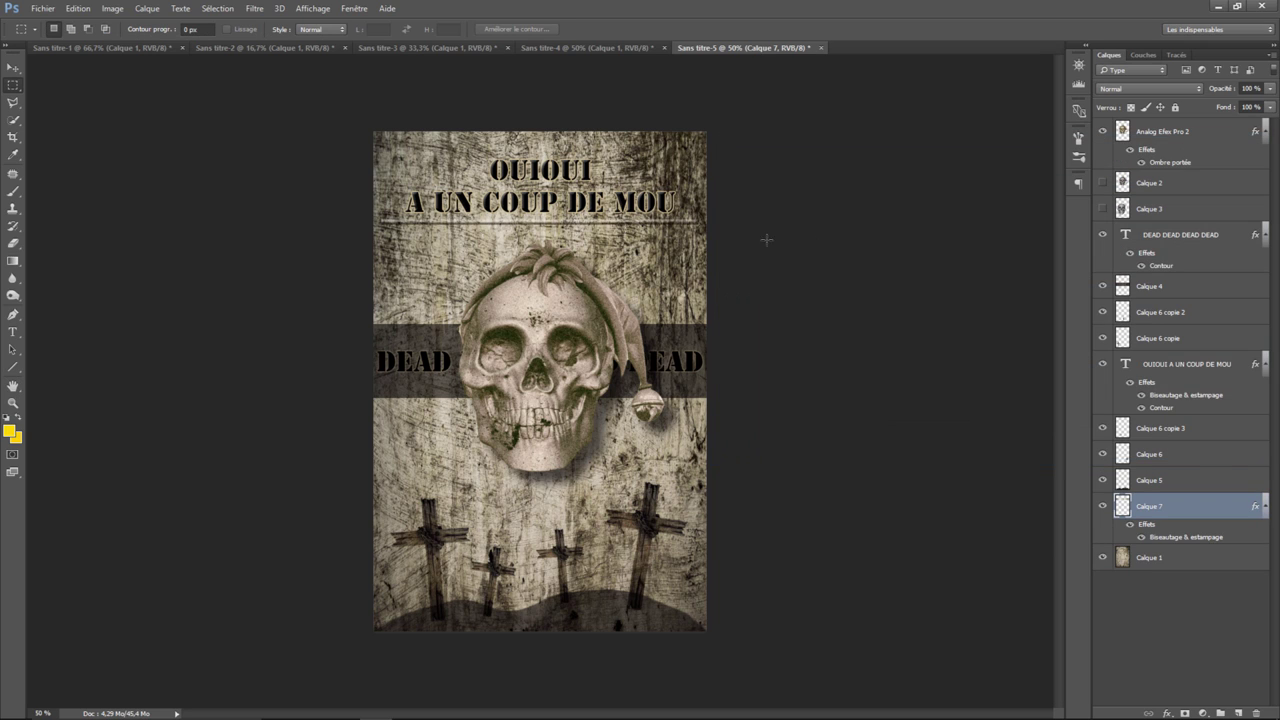
right_click(1158, 514)
Duplicate the divider line layer and nudge the copy up above the title.
left_click(989, 178)
left_click(967, 302)
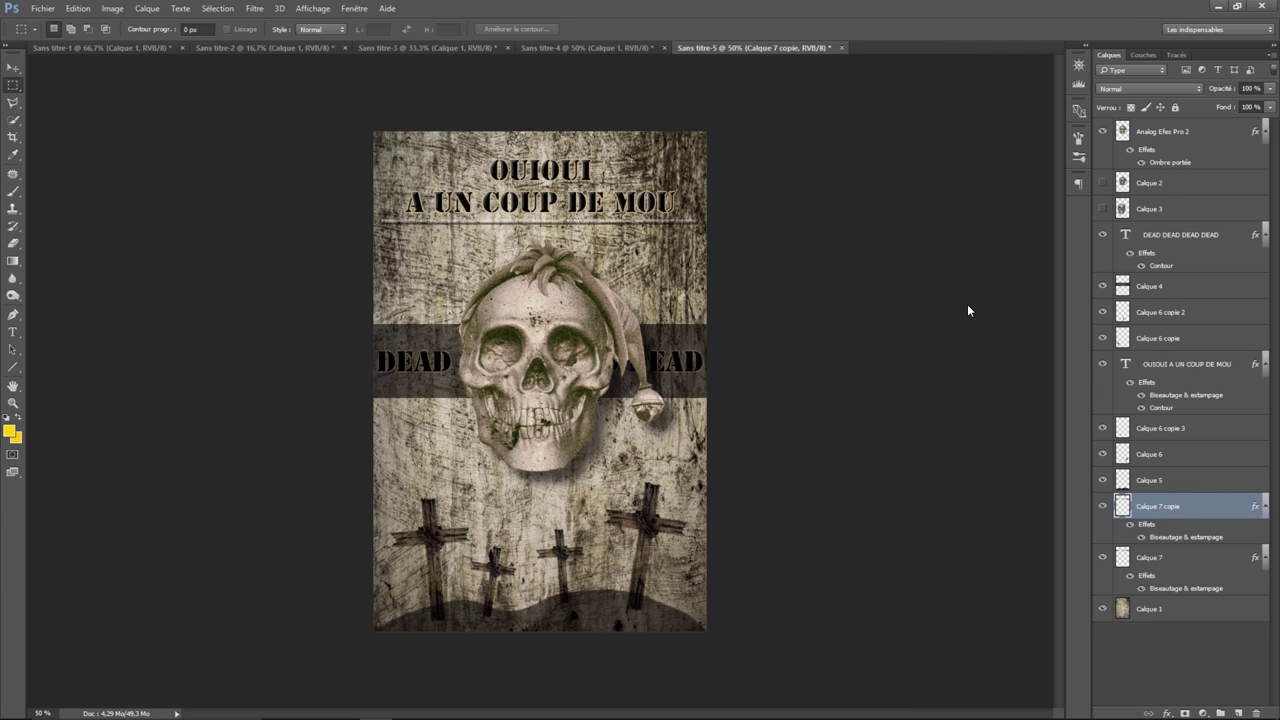
left_click(13, 67)
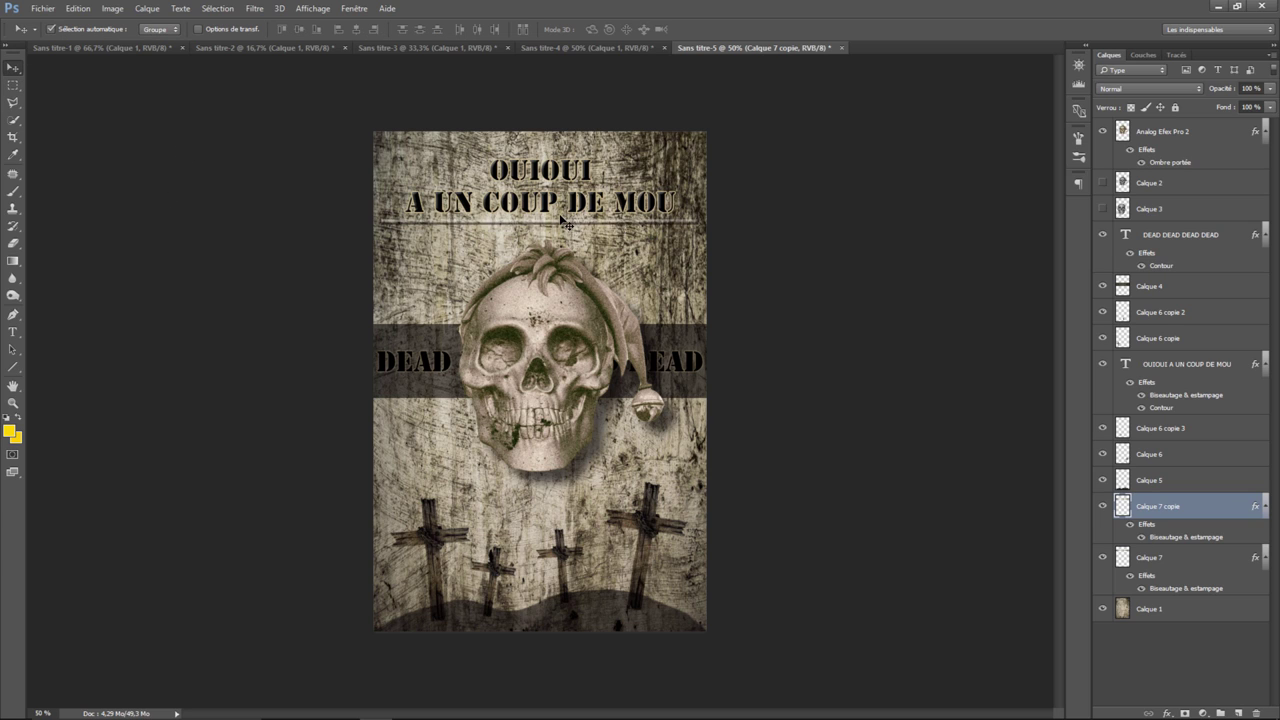
key("shift+Up")
key("shift+Up")
key("shift+Up")
key("shift+Up")
key("shift+Up")
key("shift+Up")
key("shift+Up")
key("Up")
key("Up")
key("Up")
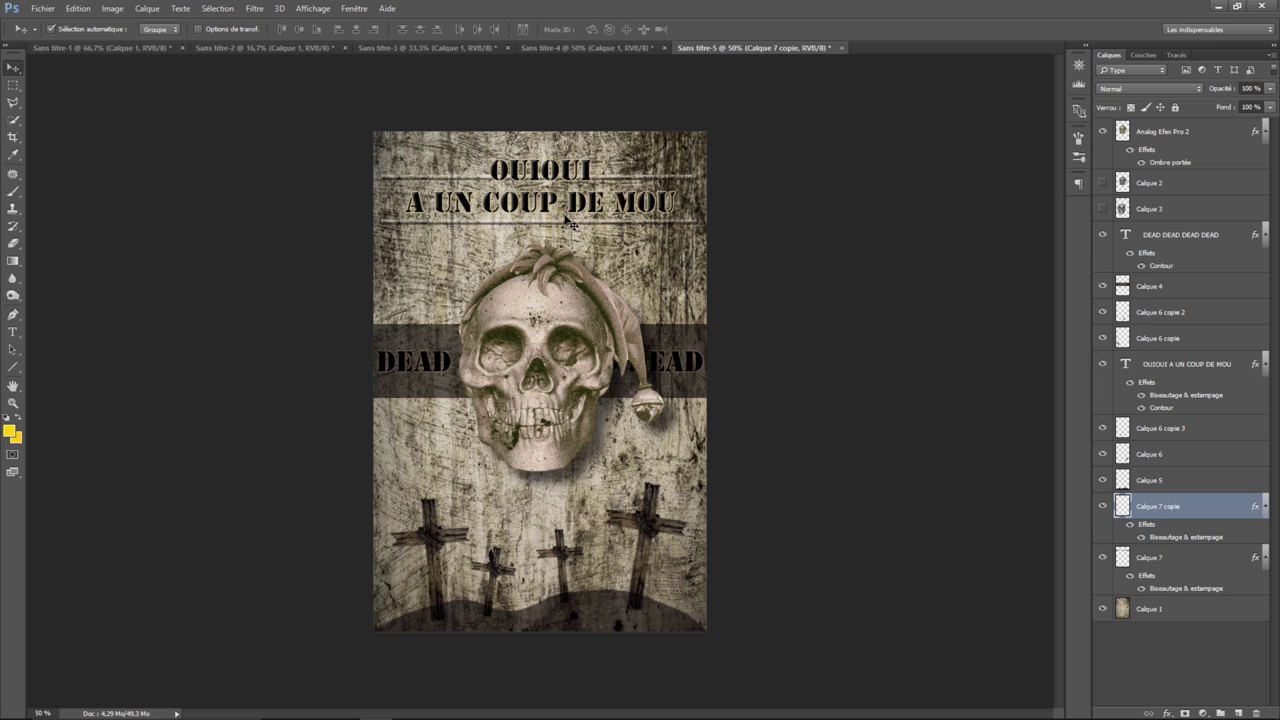
key("Up")
key("Up")
key("Up")
key("Up")
key("Up")
key("Up")
key("Up")
key("Up")
key("Up")
key("Up")
key("Up")
key("Up")
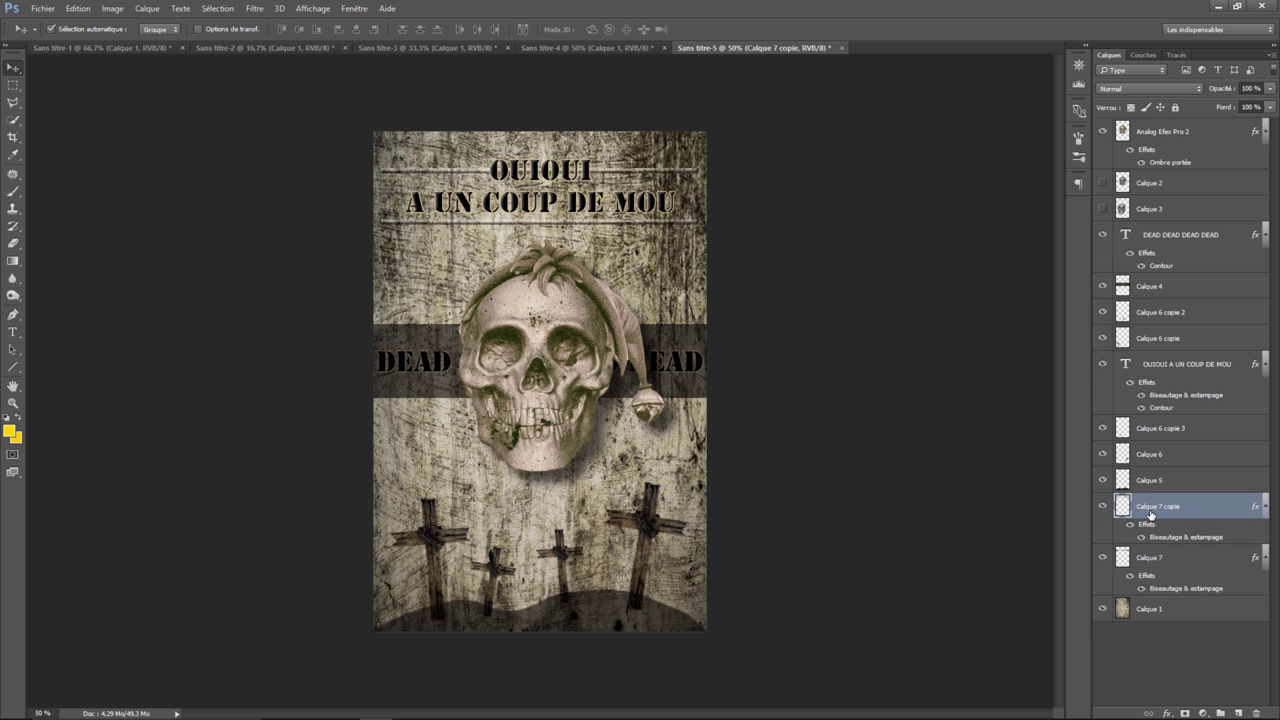
Draw a rectangular selection around the word OUIOUI.
left_click(18, 90)
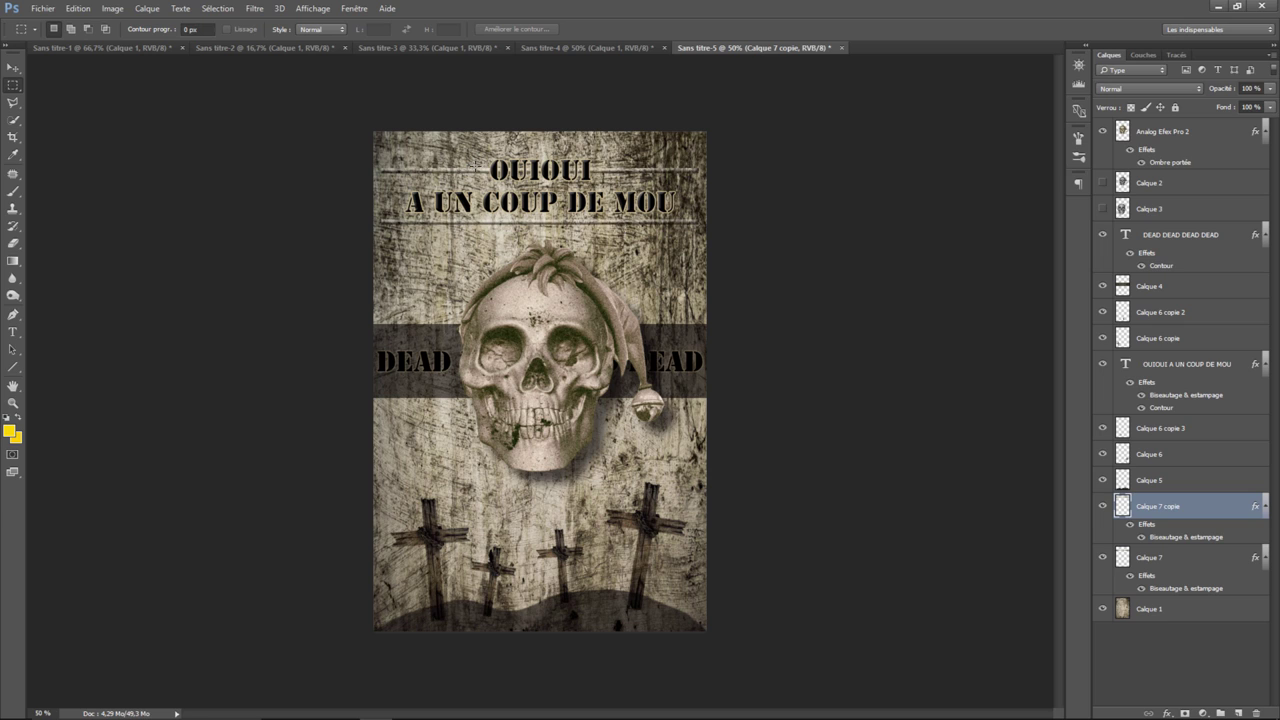
left_click_drag(475, 166, 675, 192)
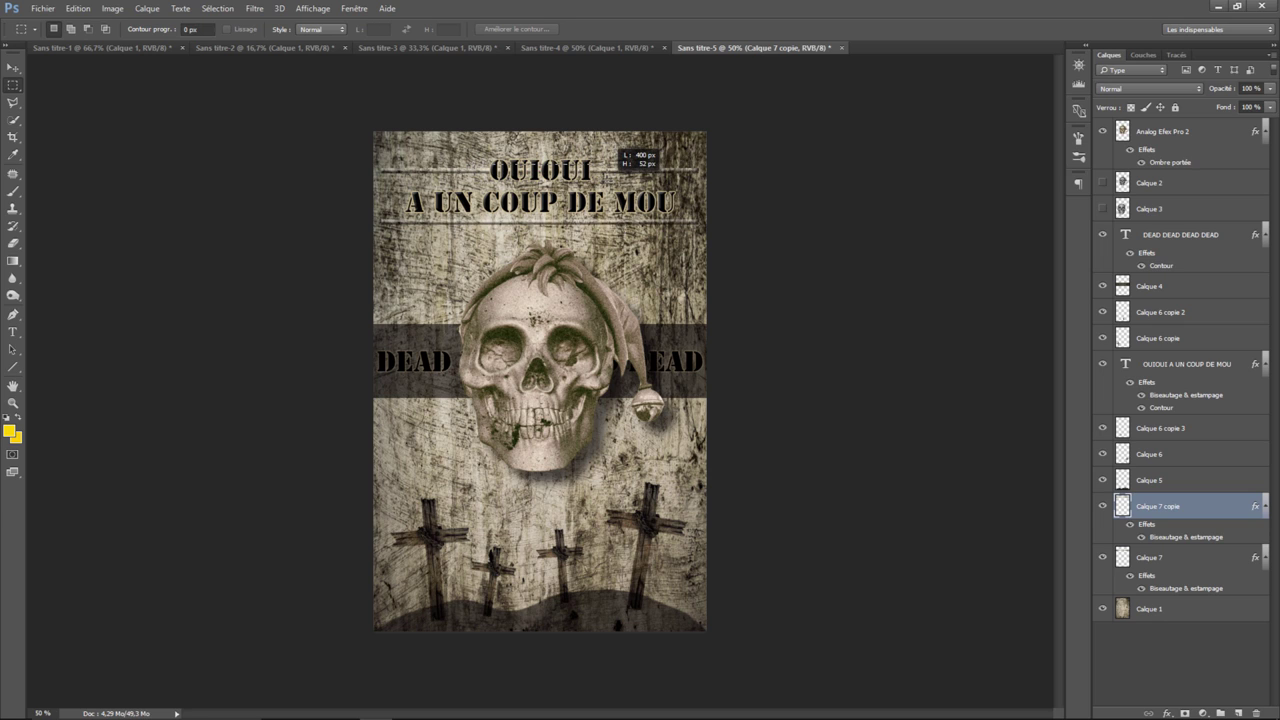
left_click_drag(648, 192, 648, 192)
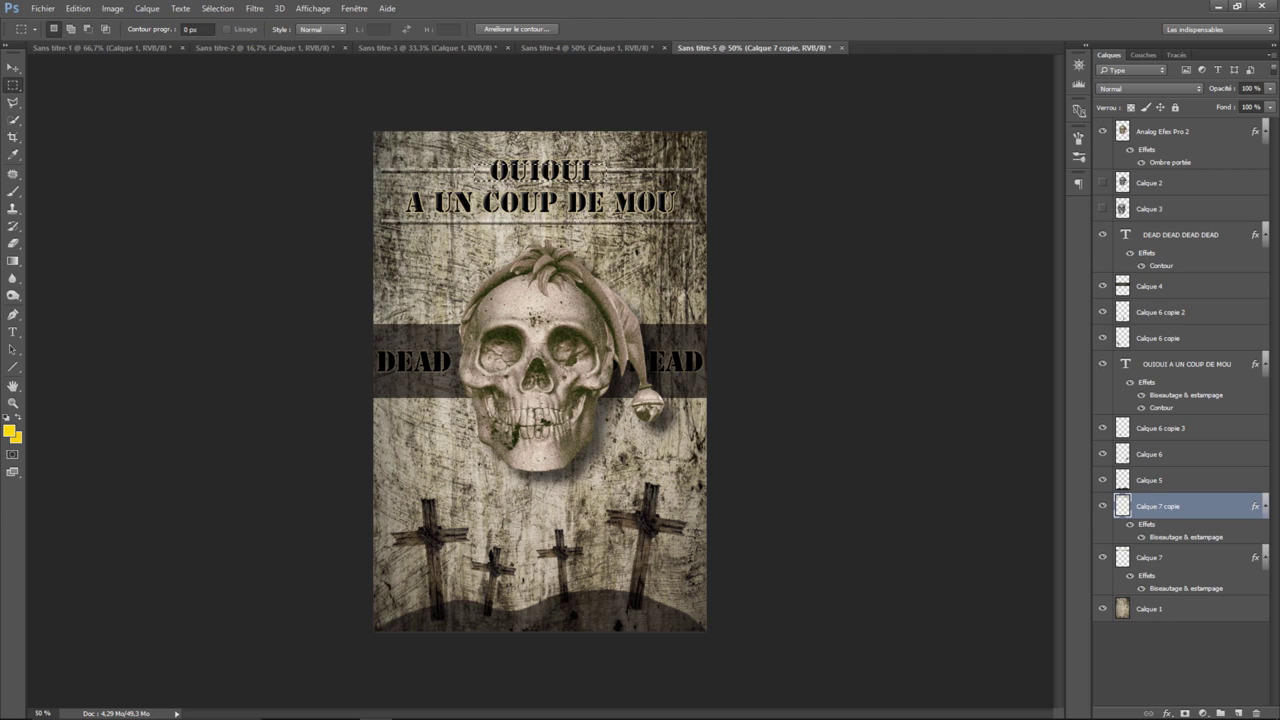
Add a layer mask to Calque 7 copie and invert it with Négatif.
left_click(1185, 713)
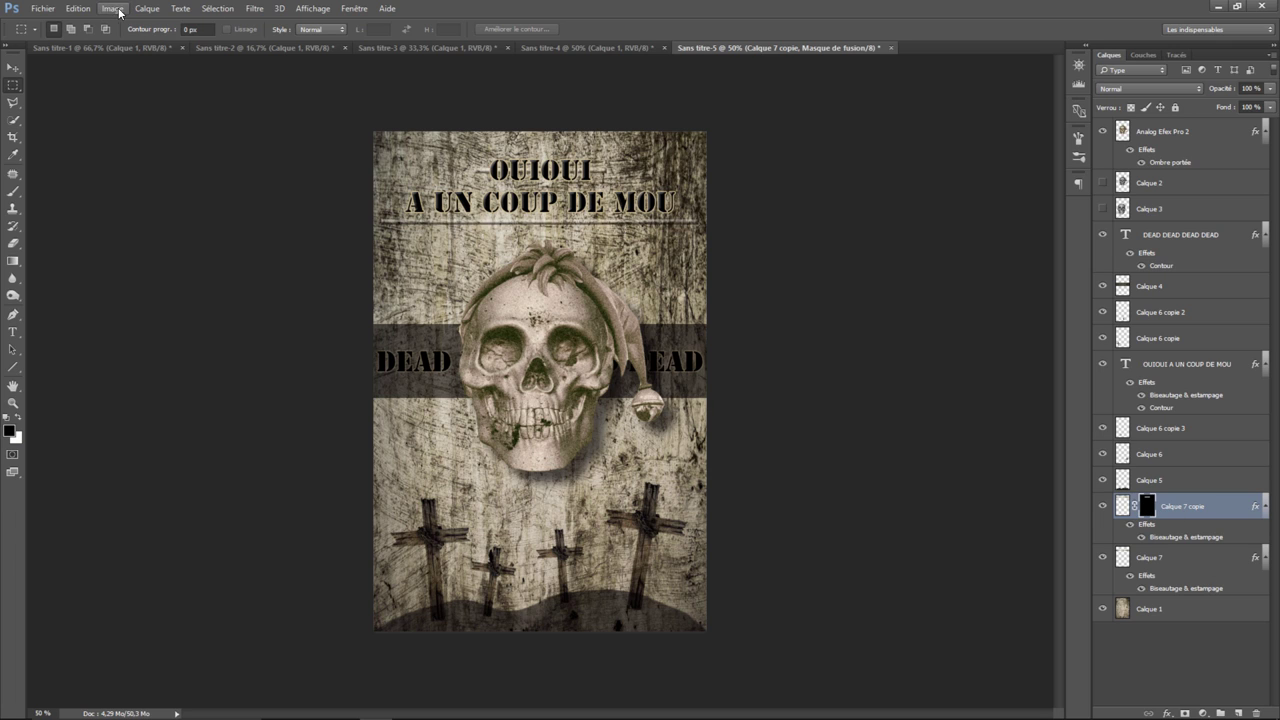
left_click(113, 9)
mouse_move(127, 42)
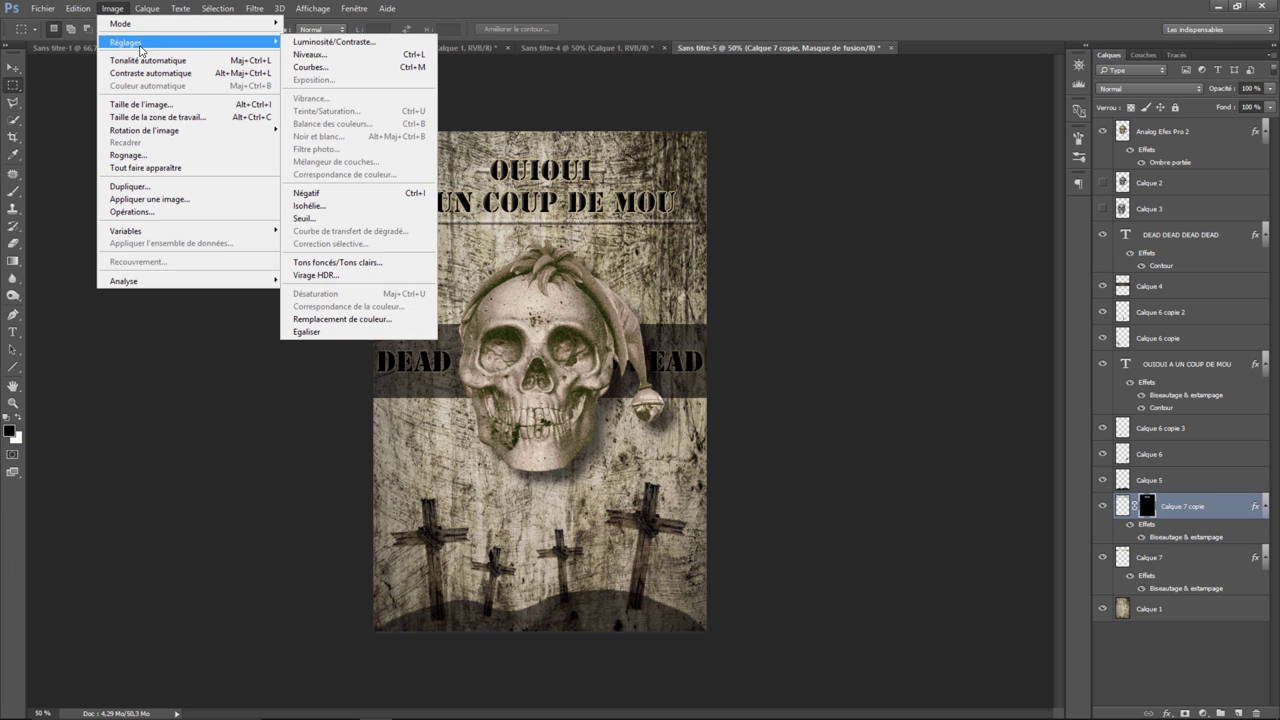
left_click(330, 194)
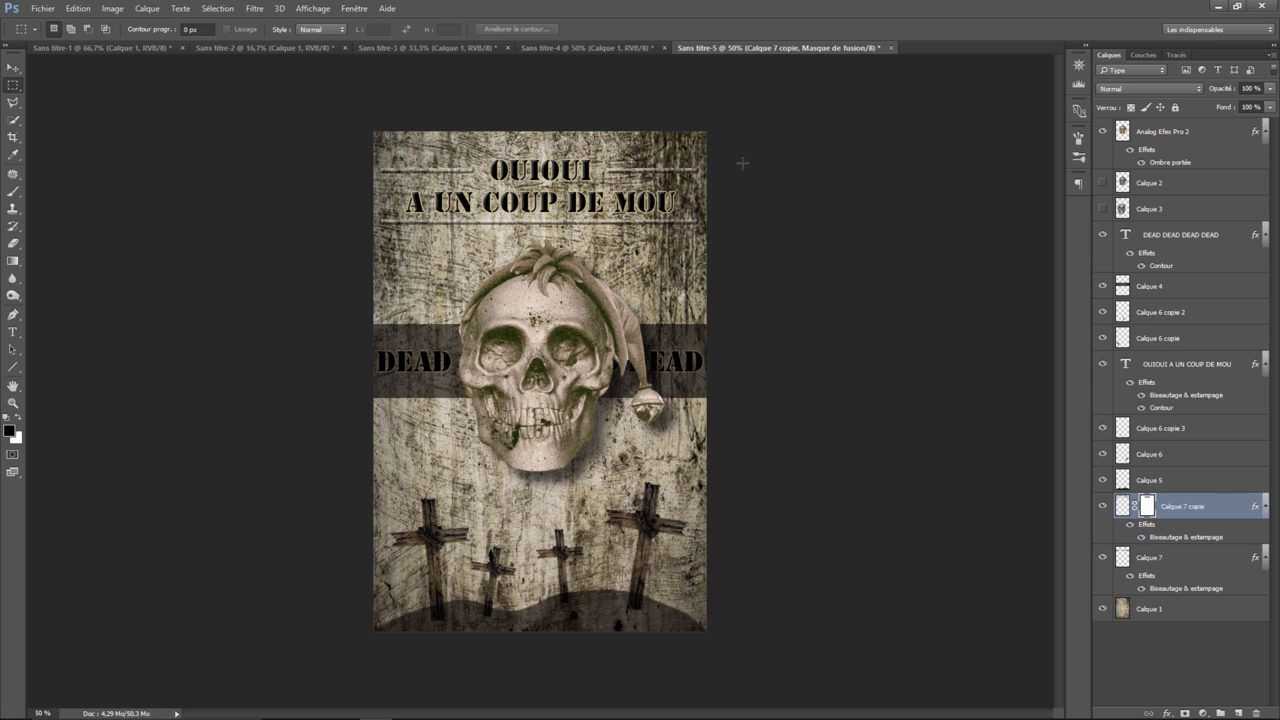
left_click(312, 8)
left_click(333, 134)
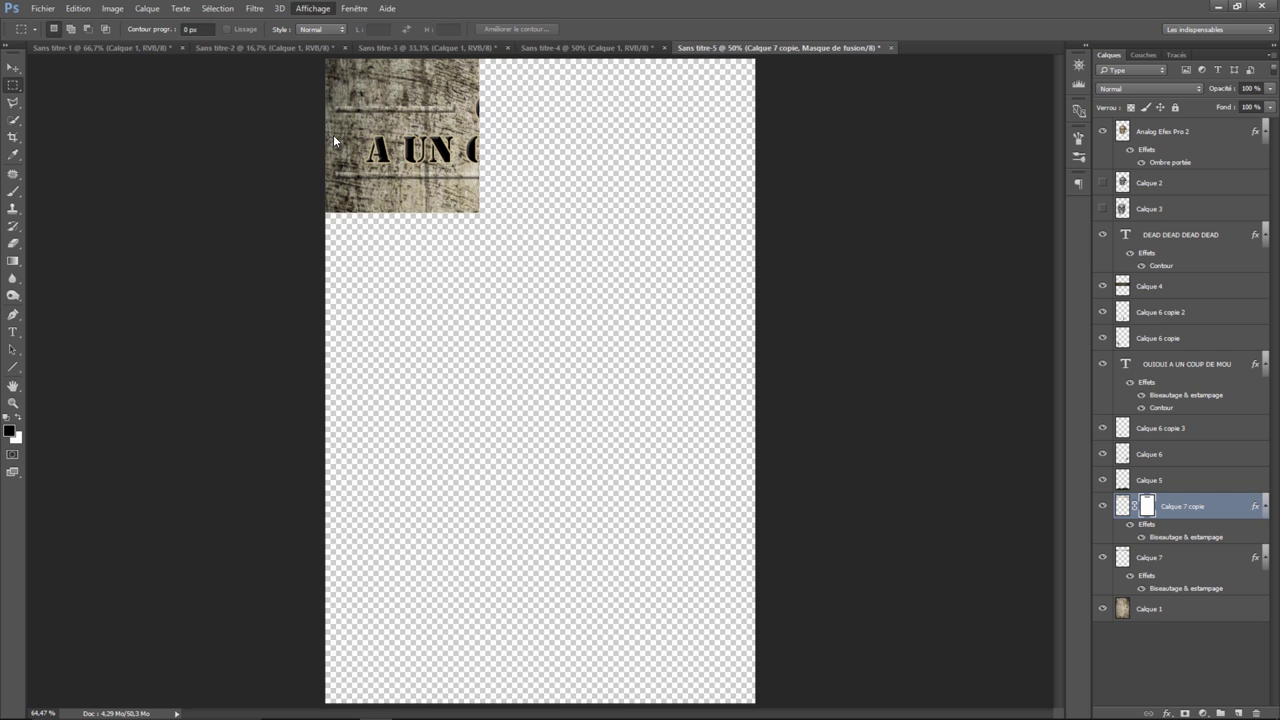